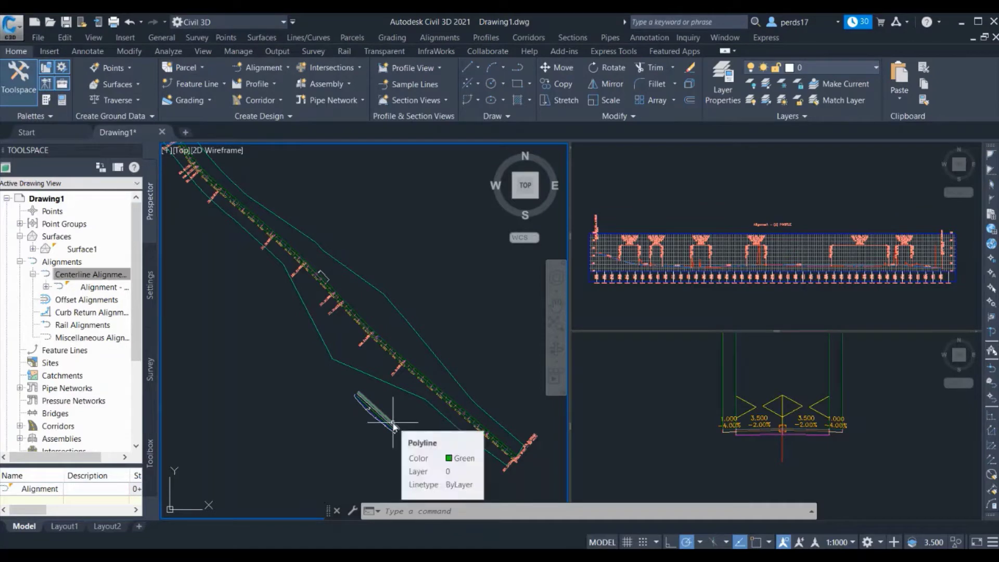
Compare the dimensioned widening sketch beside the road with the outline drawn on the alignment near station 0+420.
{"action": "scroll", "coordinate": [393, 421], "scroll_direction": "up", "scroll_amount": 6}
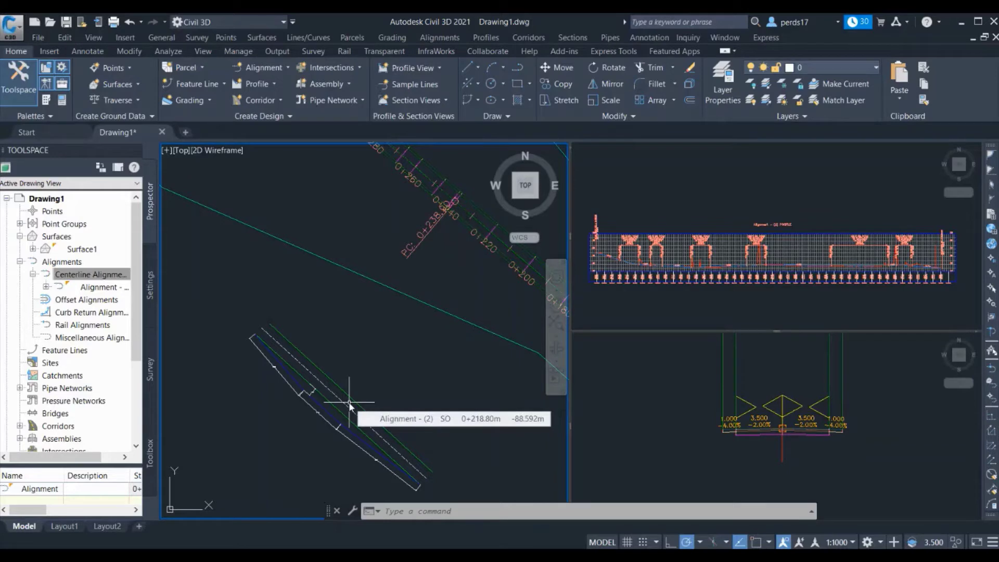
{"action": "scroll", "coordinate": [349, 403], "scroll_direction": "up", "scroll_amount": 5}
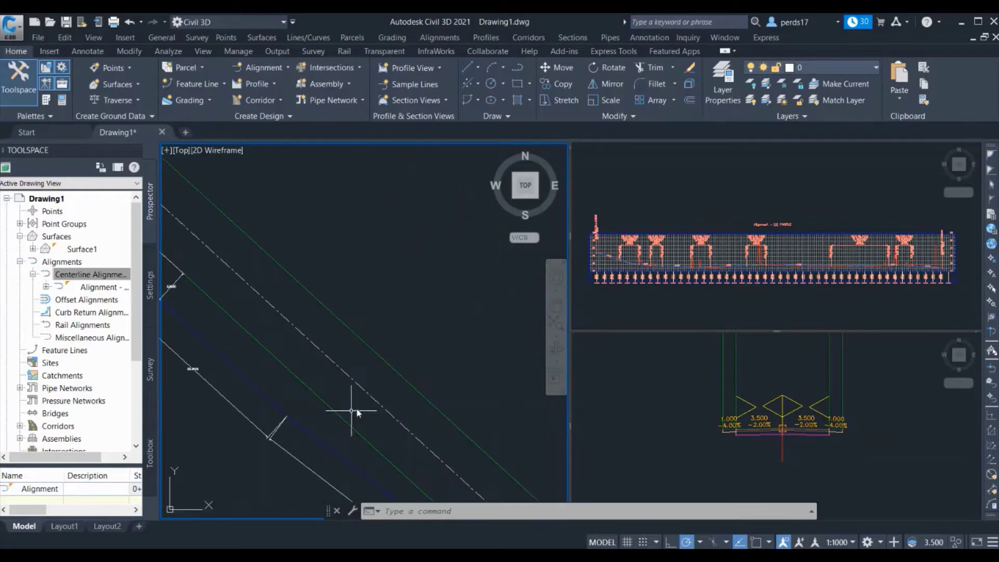
{"action": "scroll", "coordinate": [383, 386], "scroll_direction": "down", "scroll_amount": 5}
{"action": "scroll", "coordinate": [384, 387], "scroll_direction": "up", "scroll_amount": 3}
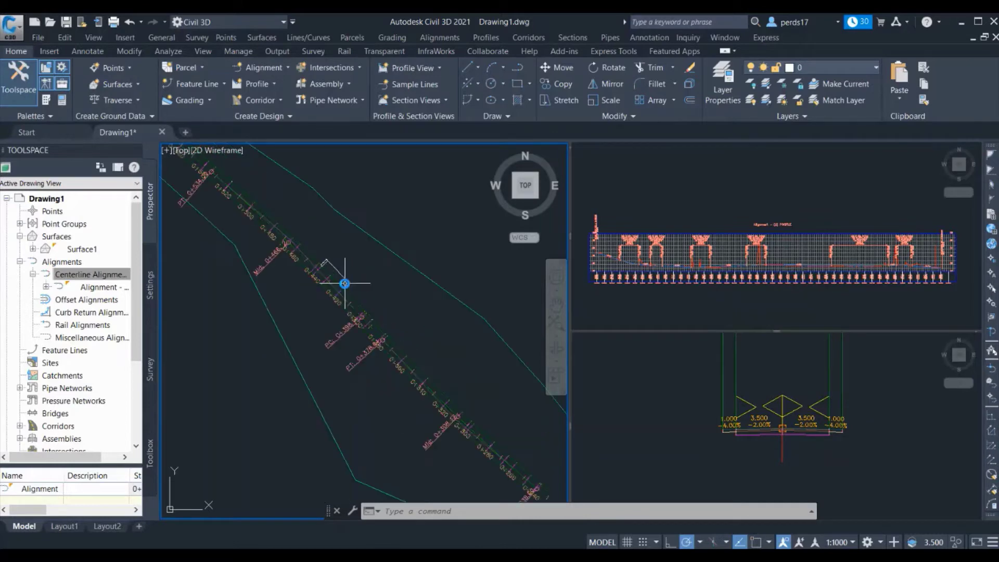
{"action": "scroll", "coordinate": [345, 284], "scroll_direction": "up", "scroll_amount": 3}
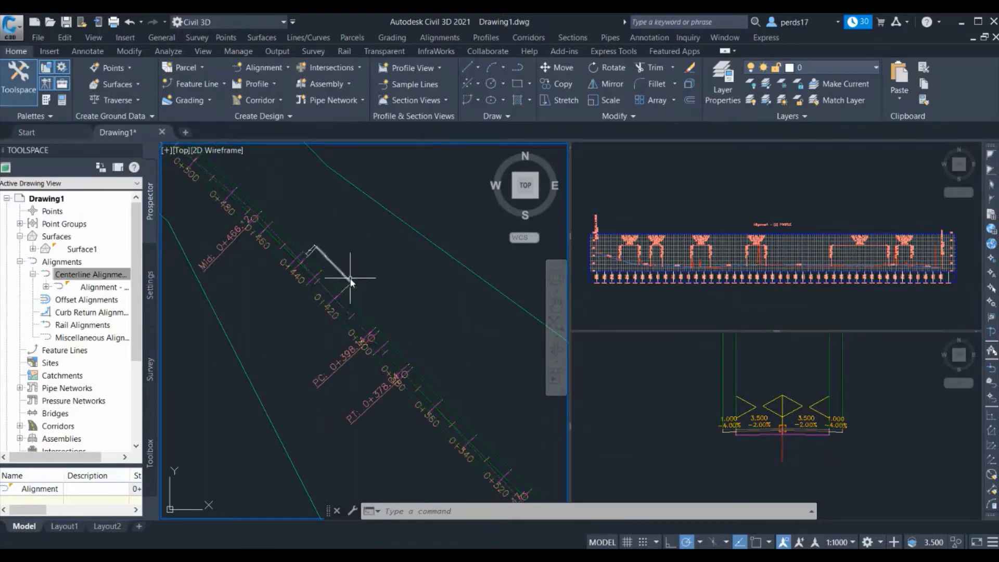
{"action": "scroll", "coordinate": [352, 281], "scroll_direction": "up", "scroll_amount": 3}
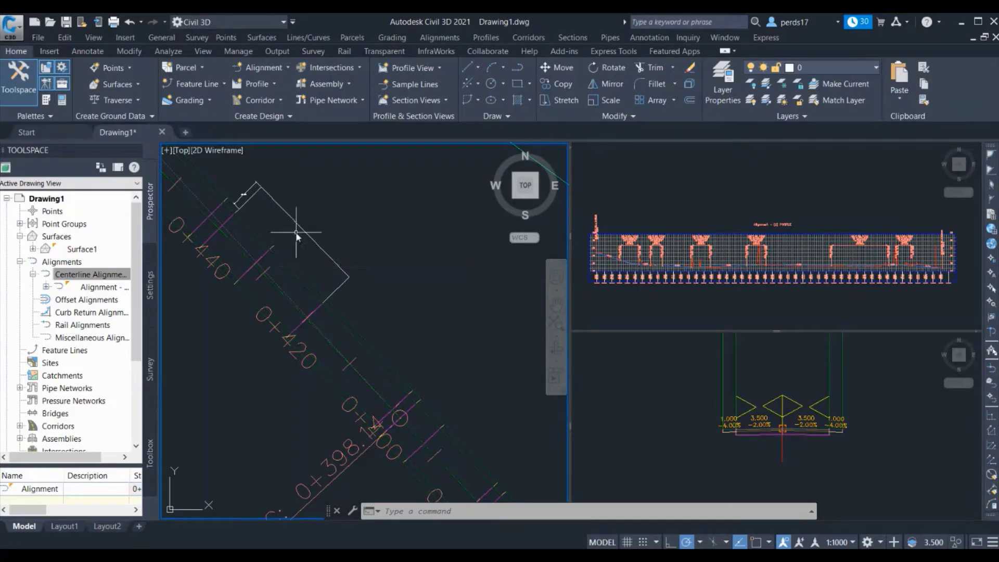
{"action": "scroll", "coordinate": [266, 215], "scroll_direction": "down", "scroll_amount": 5}
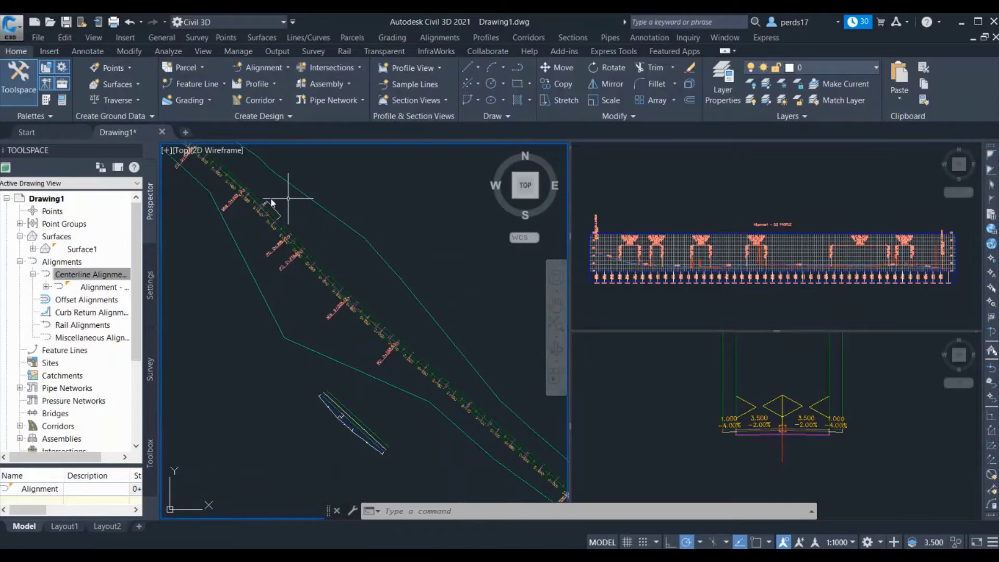
{"action": "scroll", "coordinate": [375, 459], "scroll_direction": "up", "scroll_amount": 3}
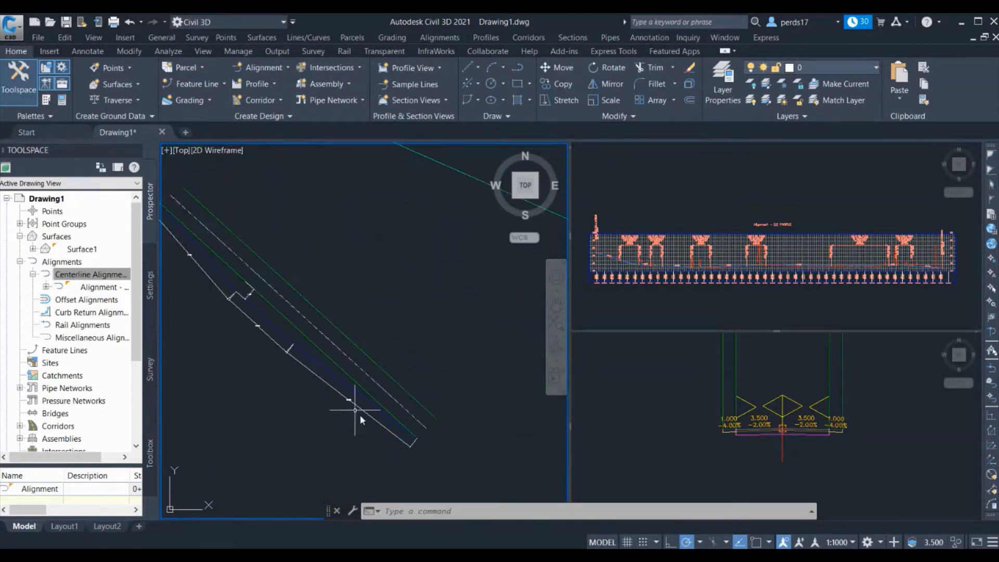
{"action": "scroll", "coordinate": [295, 338], "scroll_direction": "up", "scroll_amount": 3}
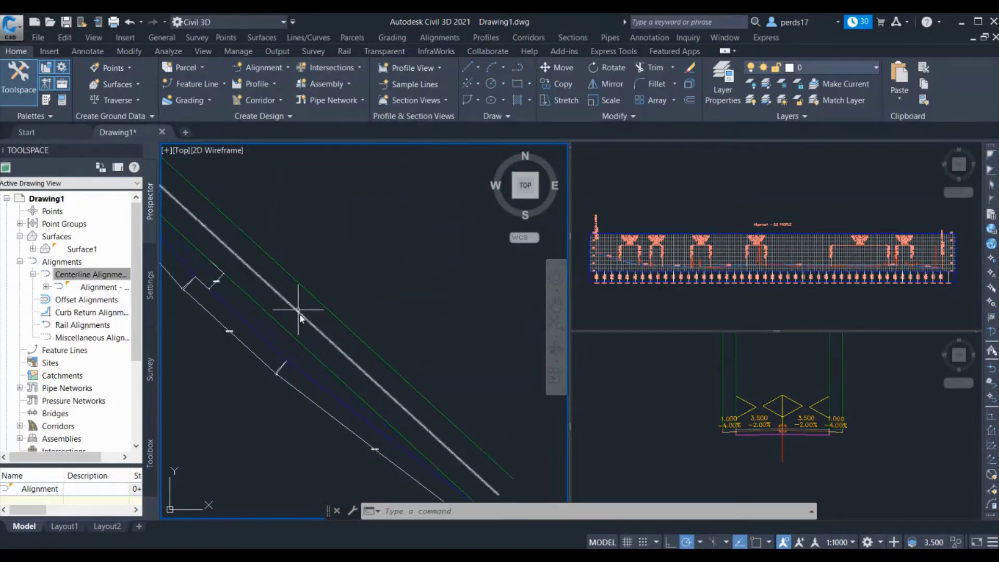
{"action": "scroll", "coordinate": [291, 317], "scroll_direction": "down", "scroll_amount": 2}
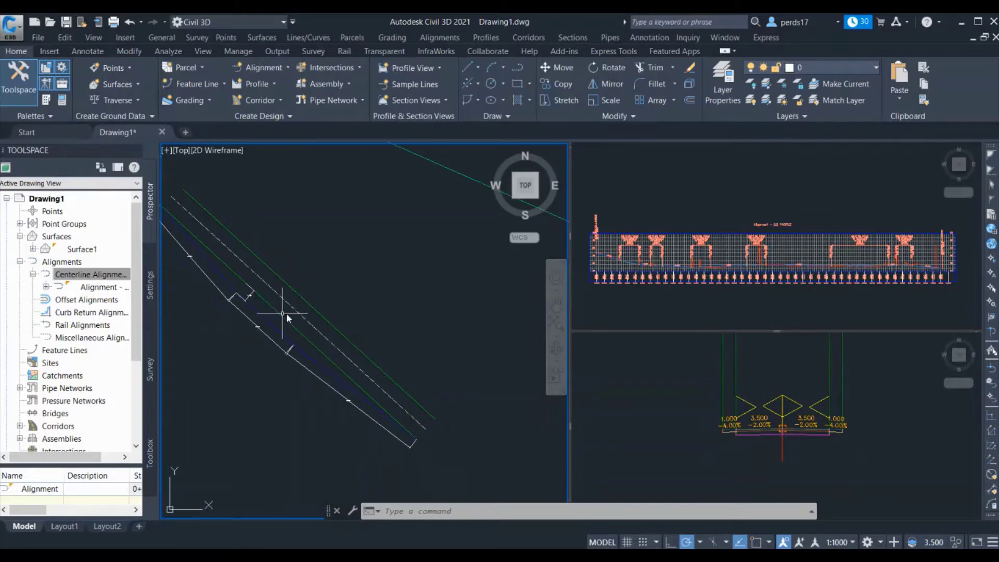
{"action": "scroll", "coordinate": [274, 316], "scroll_direction": "down", "scroll_amount": 2}
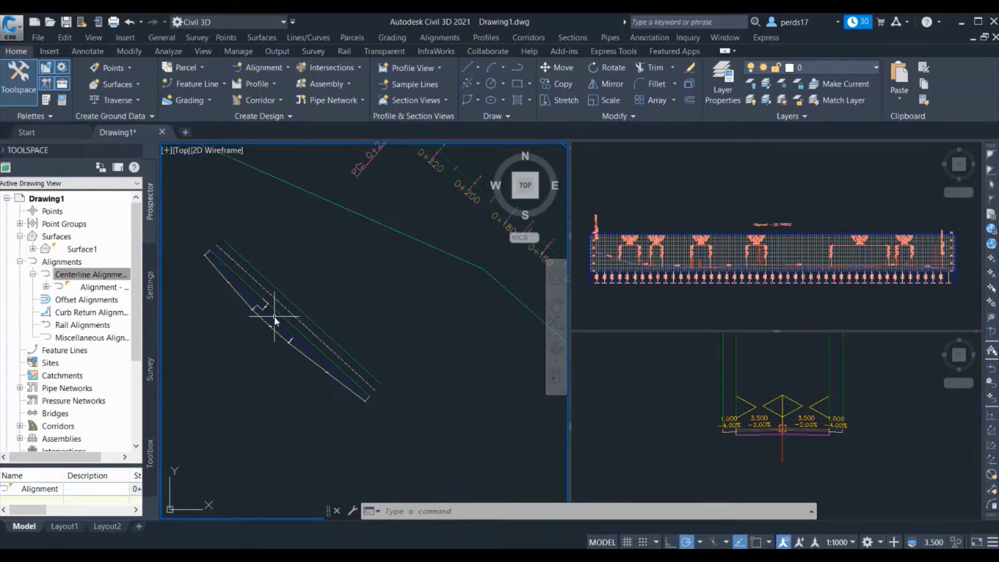
{"action": "middle_click_drag", "start_coordinate": [439, 285], "coordinate": [360, 310]}
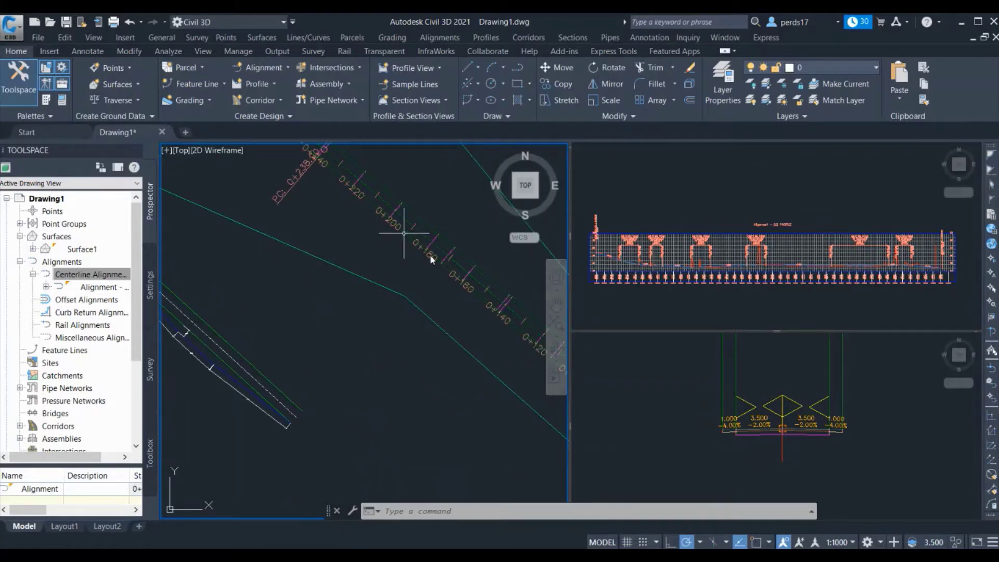
{"action": "middle_click_drag", "start_coordinate": [237, 346], "coordinate": [276, 312]}
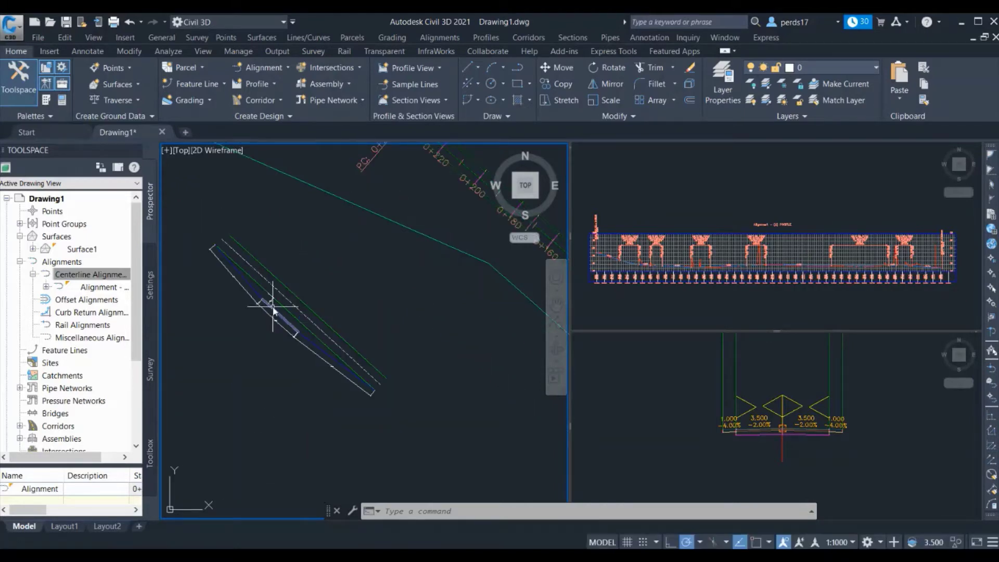
Examine the widening sketch's dimensions: the offset depth, the straight middle length and the transition lengths at both ends.
{"action": "scroll", "coordinate": [264, 289], "scroll_direction": "up", "scroll_amount": 5}
{"action": "scroll", "coordinate": [264, 293], "scroll_direction": "up", "scroll_amount": 2}
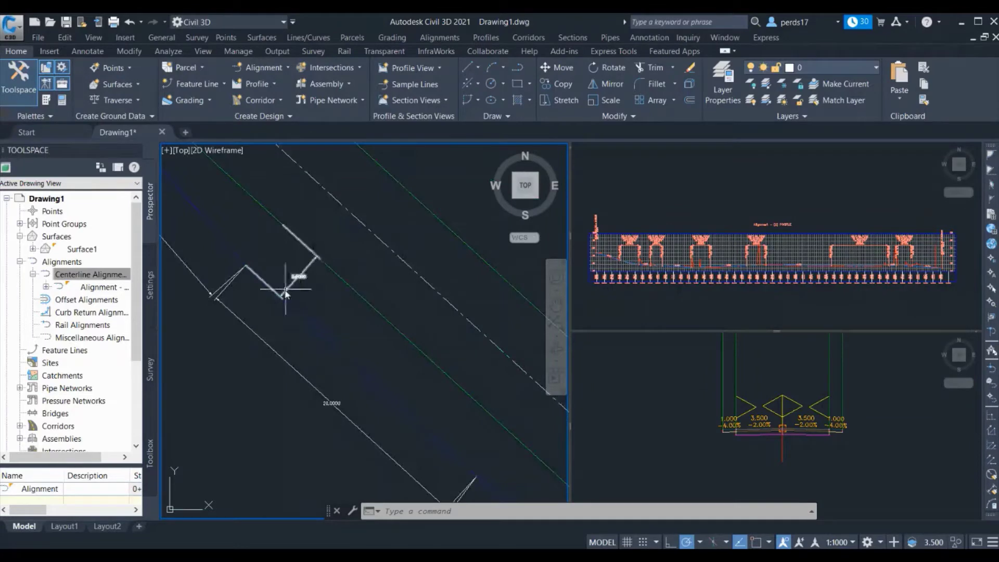
{"action": "left_click", "coordinate": [308, 270]}
{"action": "scroll", "coordinate": [297, 280], "scroll_direction": "down", "scroll_amount": 2}
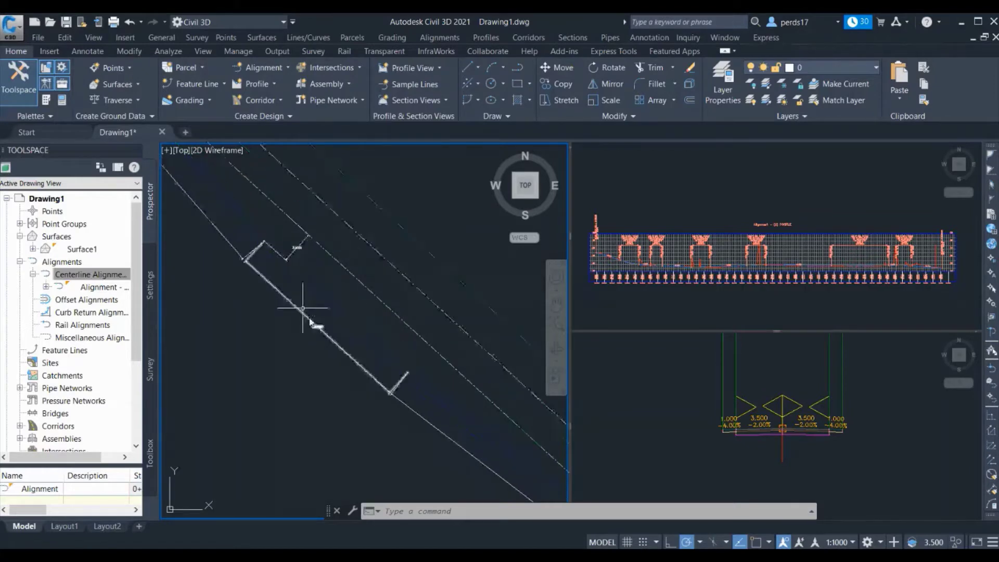
{"action": "scroll", "coordinate": [252, 263], "scroll_direction": "up", "scroll_amount": 2}
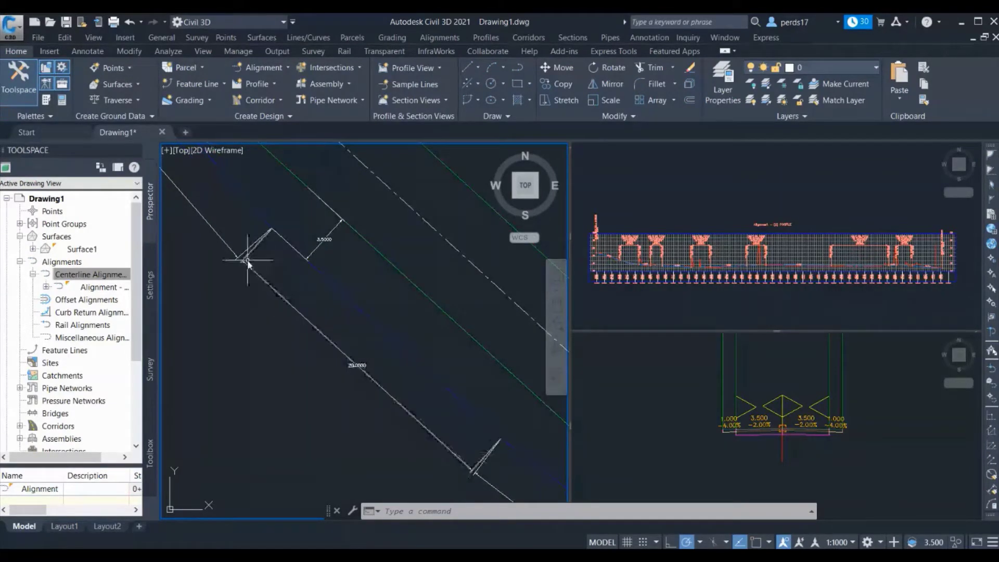
{"action": "scroll", "coordinate": [326, 355], "scroll_direction": "down", "scroll_amount": 2}
{"action": "scroll", "coordinate": [305, 338], "scroll_direction": "down", "scroll_amount": 2}
{"action": "middle_click_drag", "start_coordinate": [384, 424], "coordinate": [294, 336]}
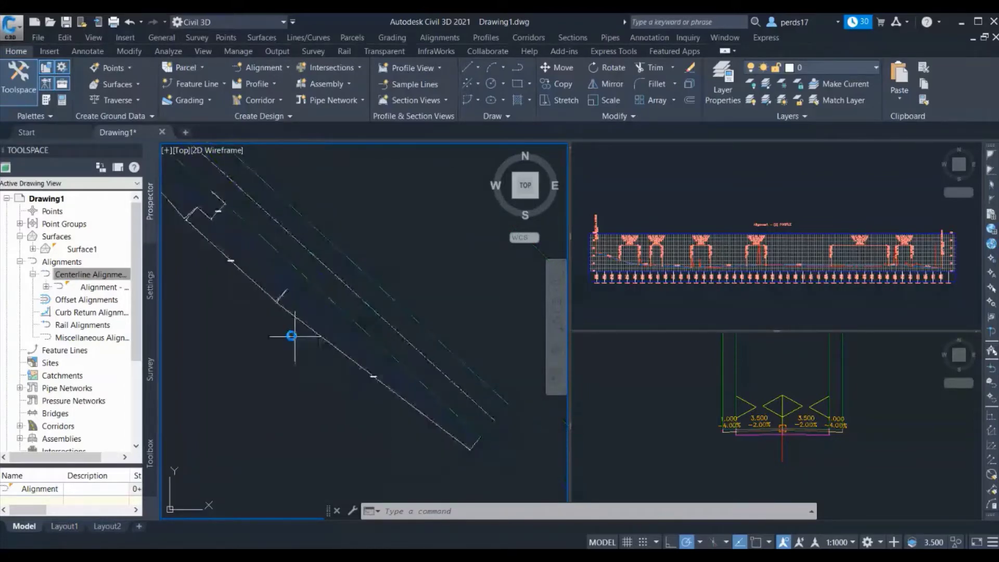
{"action": "scroll", "coordinate": [370, 380], "scroll_direction": "up", "scroll_amount": 3}
{"action": "scroll", "coordinate": [410, 391], "scroll_direction": "down", "scroll_amount": 4}
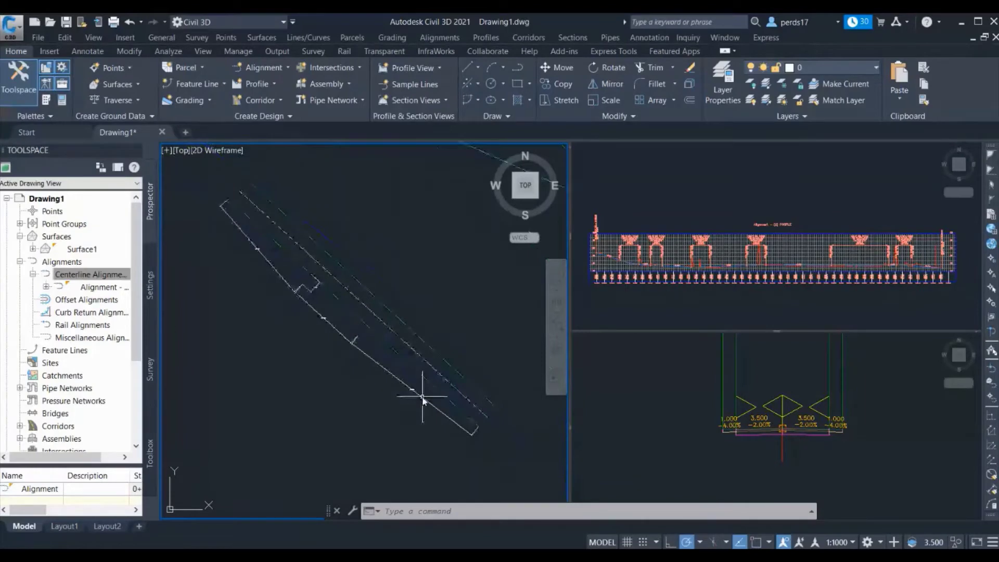
{"action": "scroll", "coordinate": [463, 460], "scroll_direction": "up", "scroll_amount": 4}
{"action": "scroll", "coordinate": [498, 476], "scroll_direction": "up", "scroll_amount": 2}
{"action": "scroll", "coordinate": [519, 460], "scroll_direction": "down", "scroll_amount": 2}
{"action": "scroll", "coordinate": [354, 392], "scroll_direction": "down", "scroll_amount": 3}
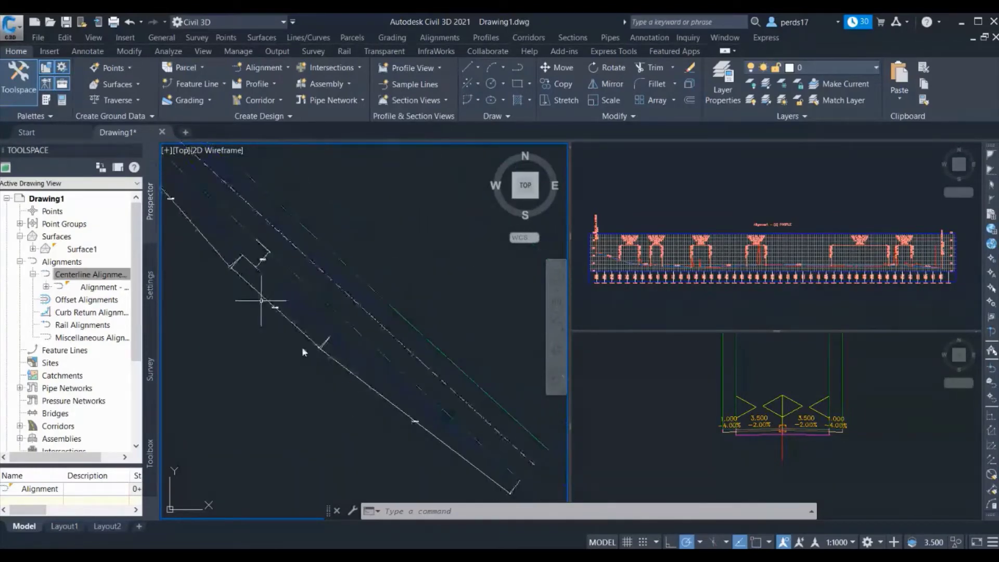
{"action": "scroll", "coordinate": [281, 284], "scroll_direction": "up", "scroll_amount": 2}
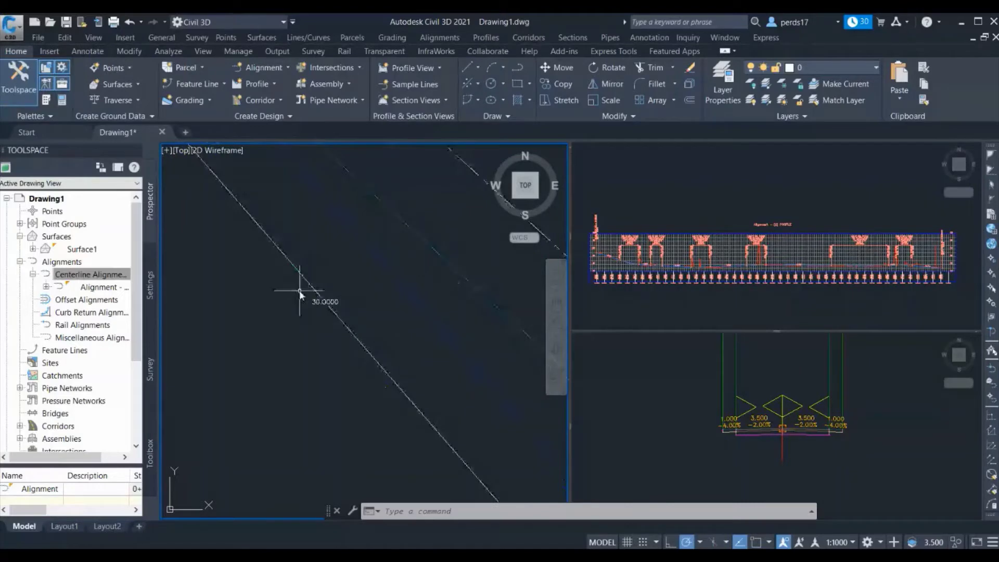
{"action": "scroll", "coordinate": [300, 292], "scroll_direction": "down", "scroll_amount": 4}
Examine the road corridor and its alignment around stations 0+180 to 0+240, near the widening sketch.
{"action": "middle_click_drag", "start_coordinate": [381, 314], "coordinate": [304, 321]}
{"action": "scroll", "coordinate": [305, 320], "scroll_direction": "down", "scroll_amount": 2}
{"action": "scroll", "coordinate": [369, 277], "scroll_direction": "up", "scroll_amount": 2}
{"action": "scroll", "coordinate": [335, 235], "scroll_direction": "up", "scroll_amount": 2}
{"action": "middle_click_drag", "start_coordinate": [320, 234], "coordinate": [359, 281]}
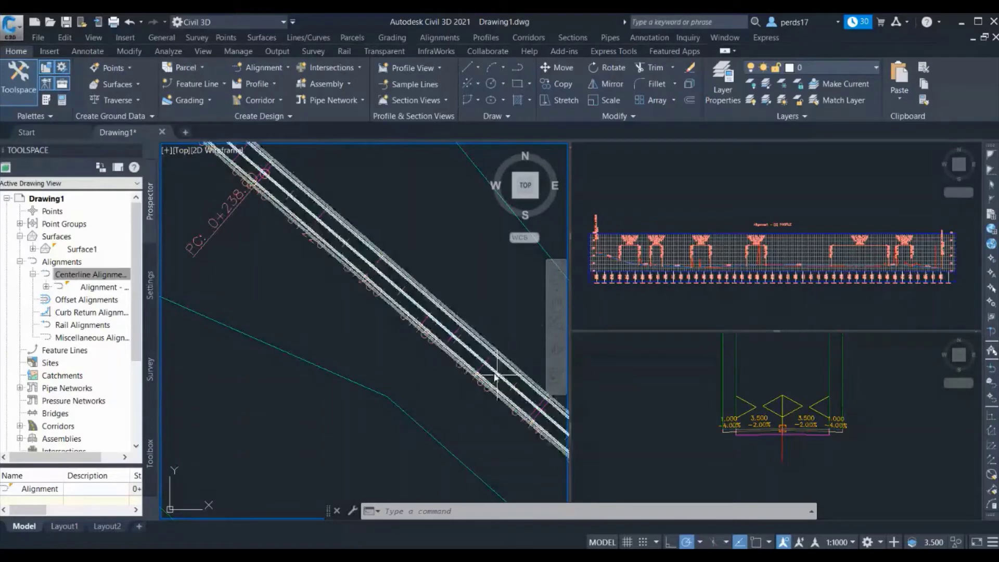
{"action": "scroll", "coordinate": [341, 283], "scroll_direction": "down", "scroll_amount": 2}
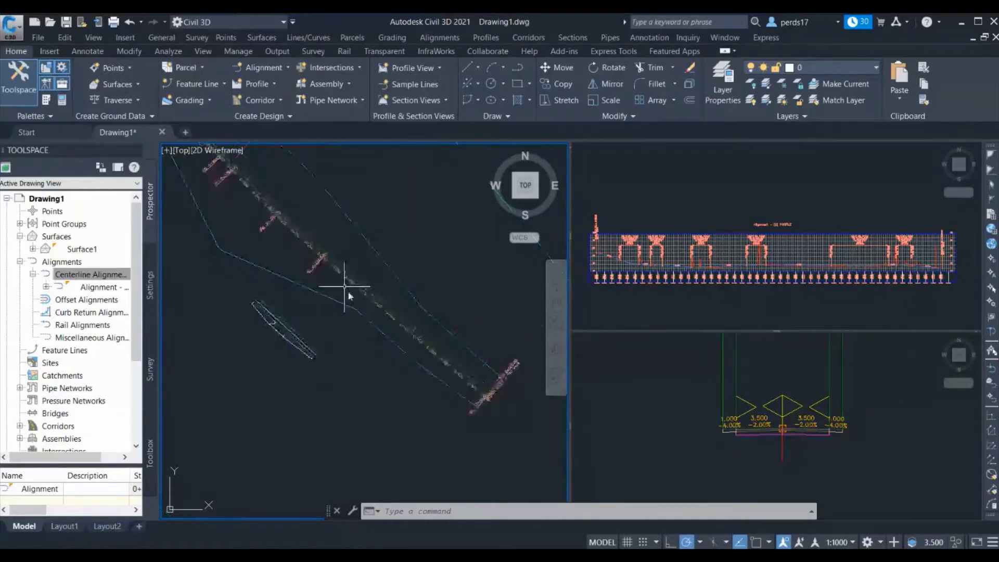
{"action": "scroll", "coordinate": [318, 266], "scroll_direction": "up", "scroll_amount": 2}
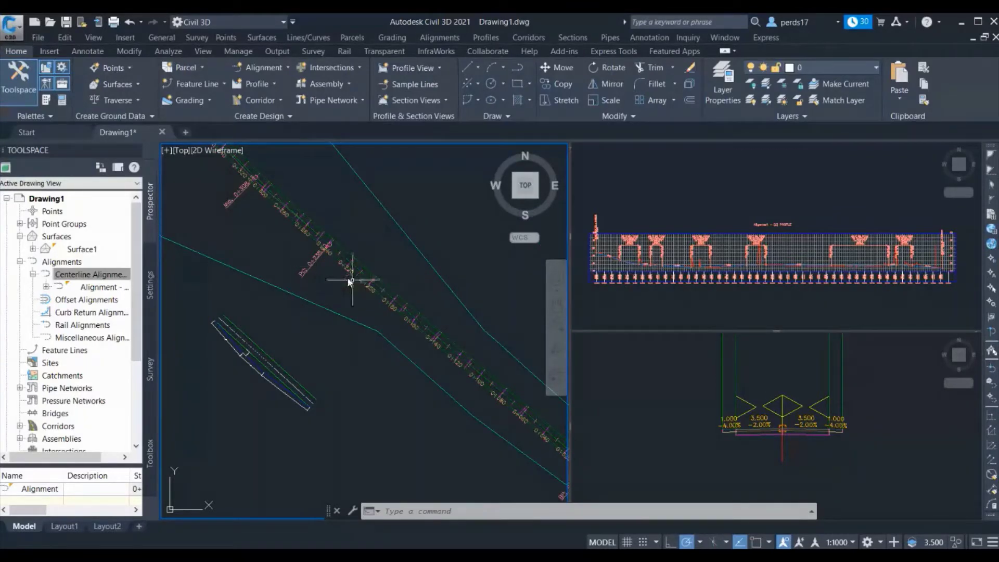
{"action": "scroll", "coordinate": [349, 278], "scroll_direction": "up", "scroll_amount": 2}
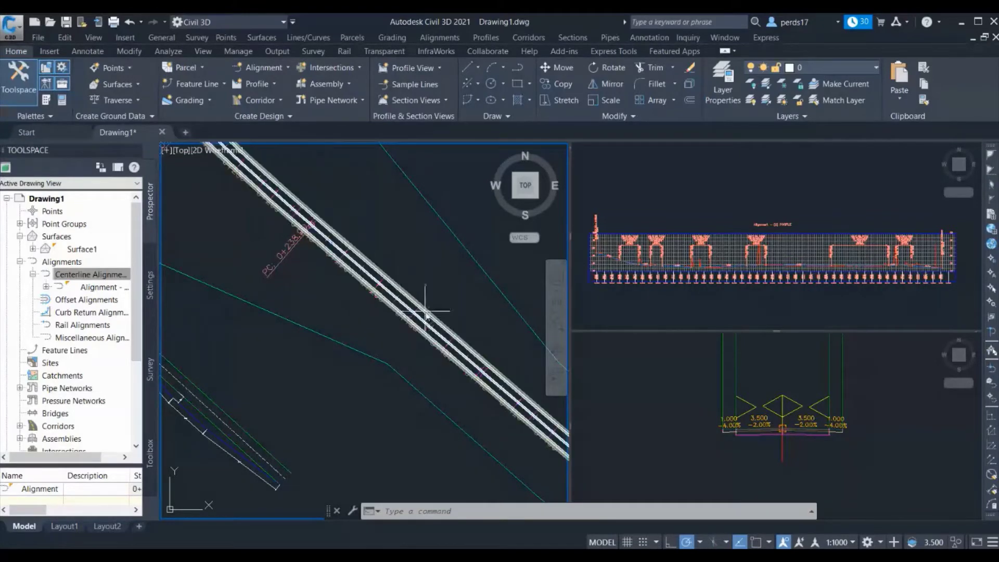
{"action": "left_click", "coordinate": [273, 68]}
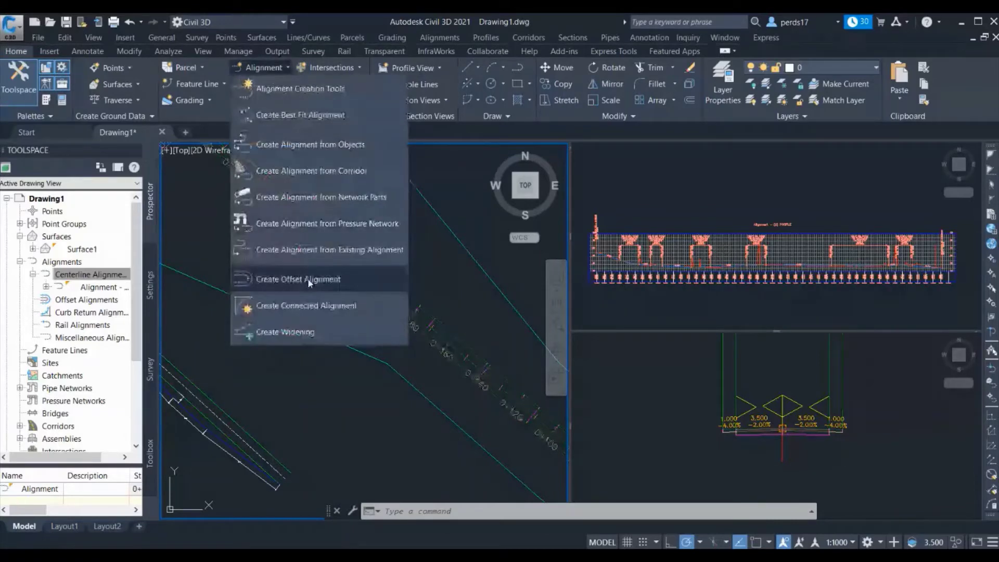
{"action": "left_click", "coordinate": [208, 396]}
{"action": "middle_click_drag", "start_coordinate": [178, 403], "coordinate": [250, 385]}
{"action": "scroll", "coordinate": [385, 258], "scroll_direction": "up", "scroll_amount": 5}
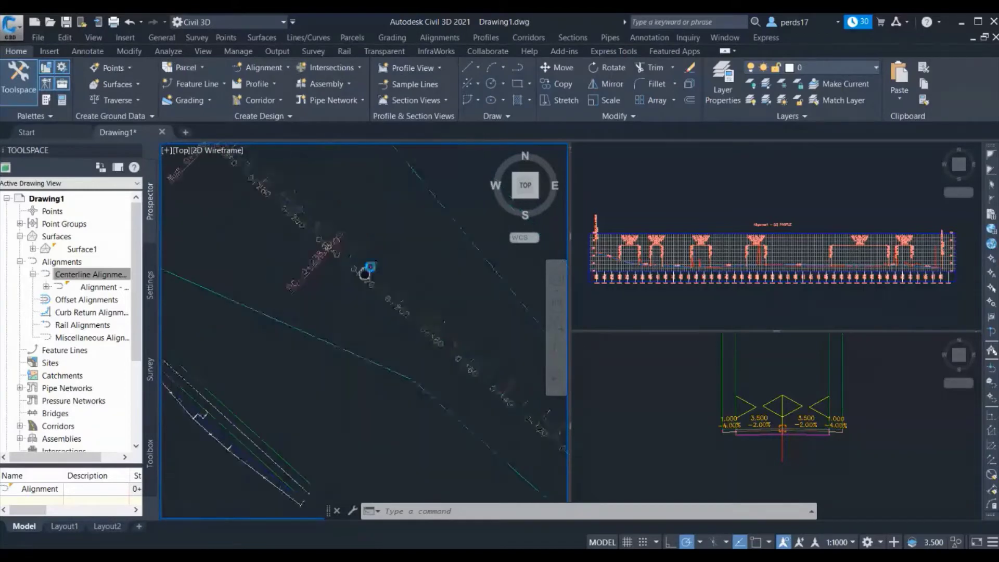
{"action": "left_click", "coordinate": [357, 261]}
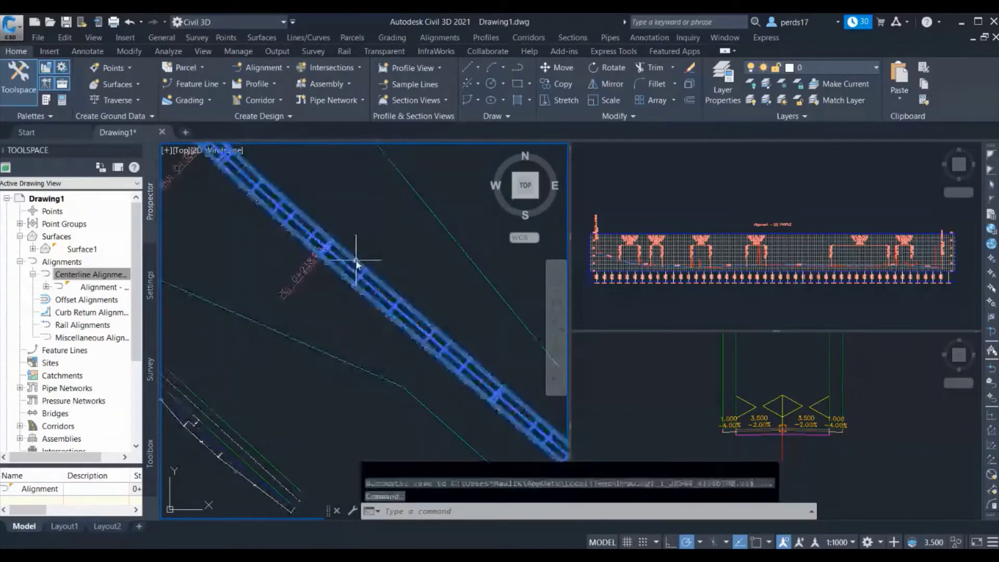
{"action": "left_click", "coordinate": [356, 263]}
{"action": "key", "text": "Escape"}
{"action": "key", "text": "Escape"}
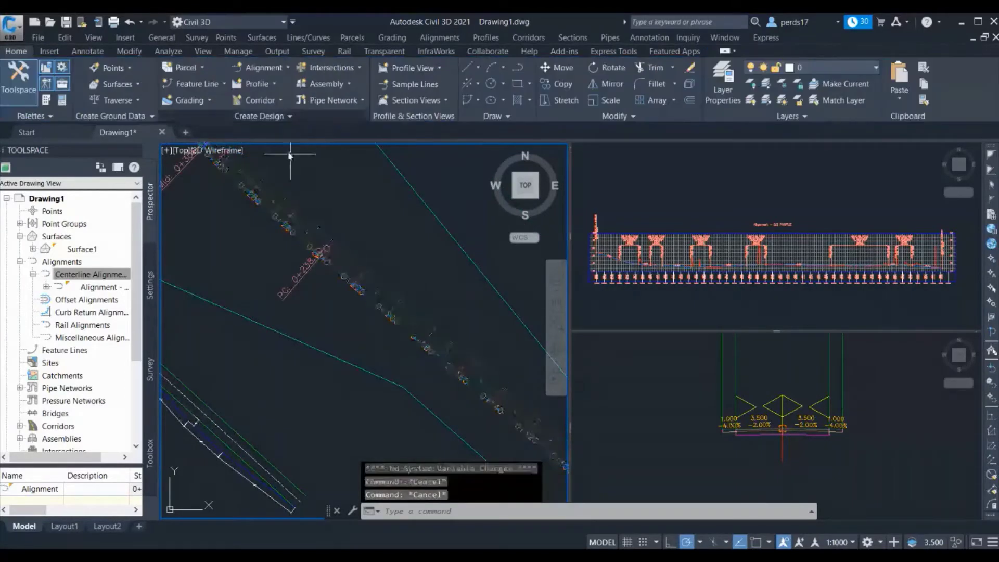
Create an offset alignment from Alignment - (2) with 1 offset on the left, 0 on the right, and a 3.500 m left incremental offset.
{"action": "left_click", "coordinate": [260, 70]}
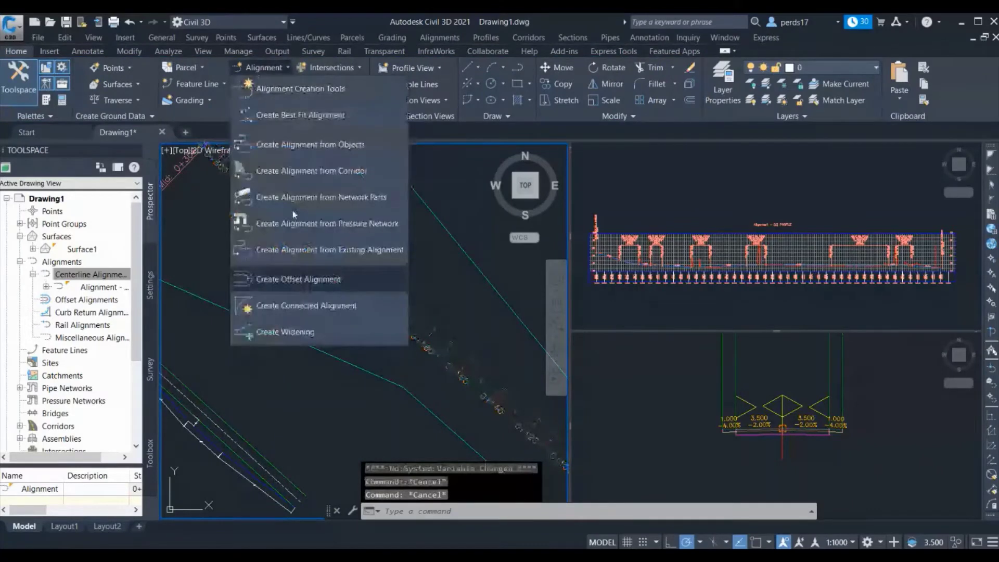
{"action": "left_click", "coordinate": [297, 280]}
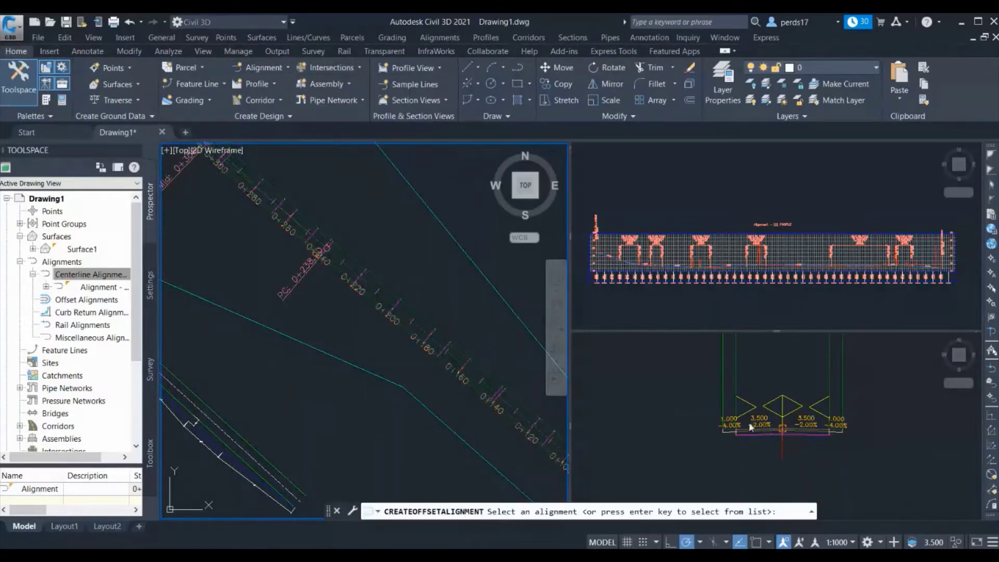
{"action": "key", "text": "Return"}
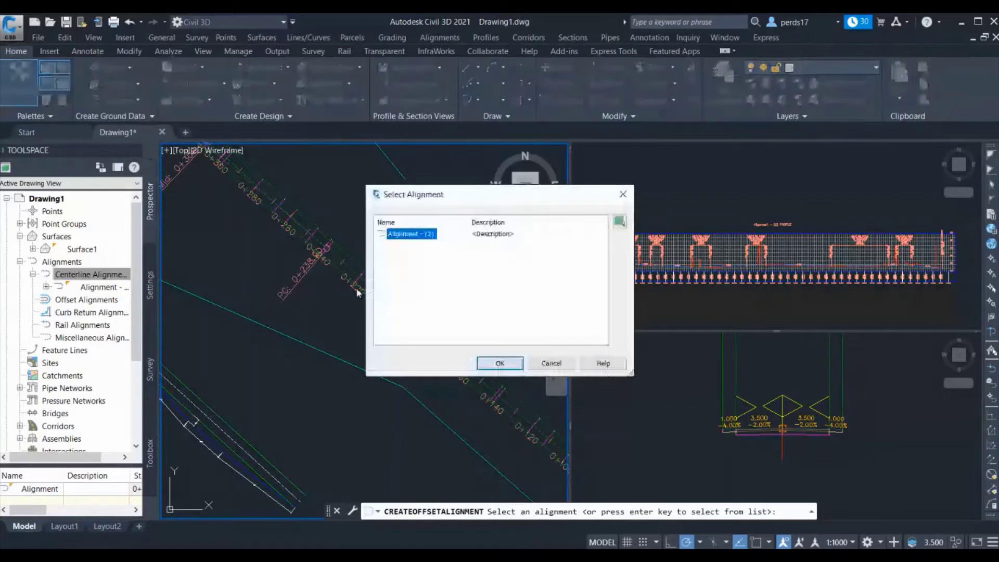
{"action": "left_click", "coordinate": [499, 362]}
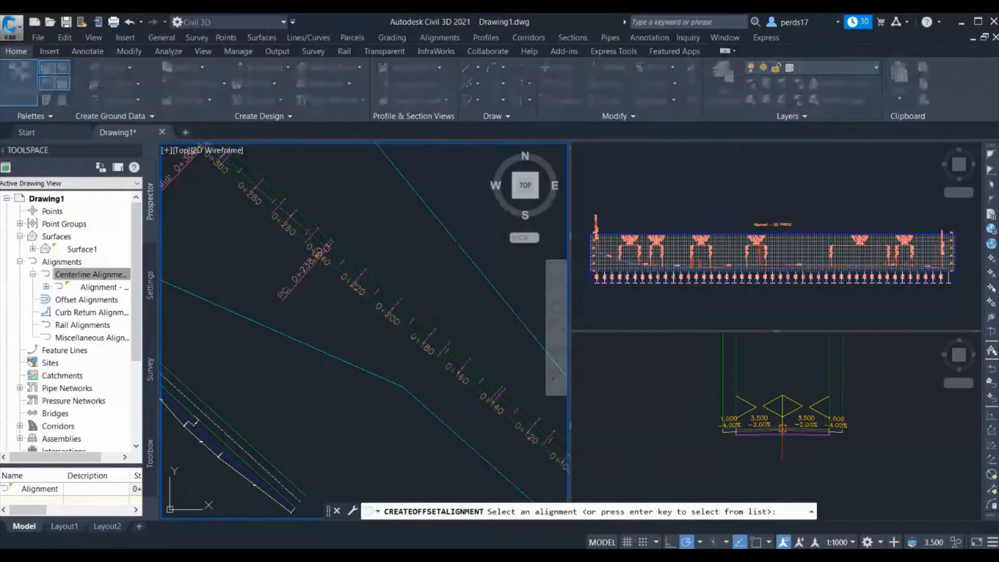
{"action": "left_click_drag", "start_coordinate": [518, 221], "coordinate": [479, 221]}
{"action": "type", "text": "0"}
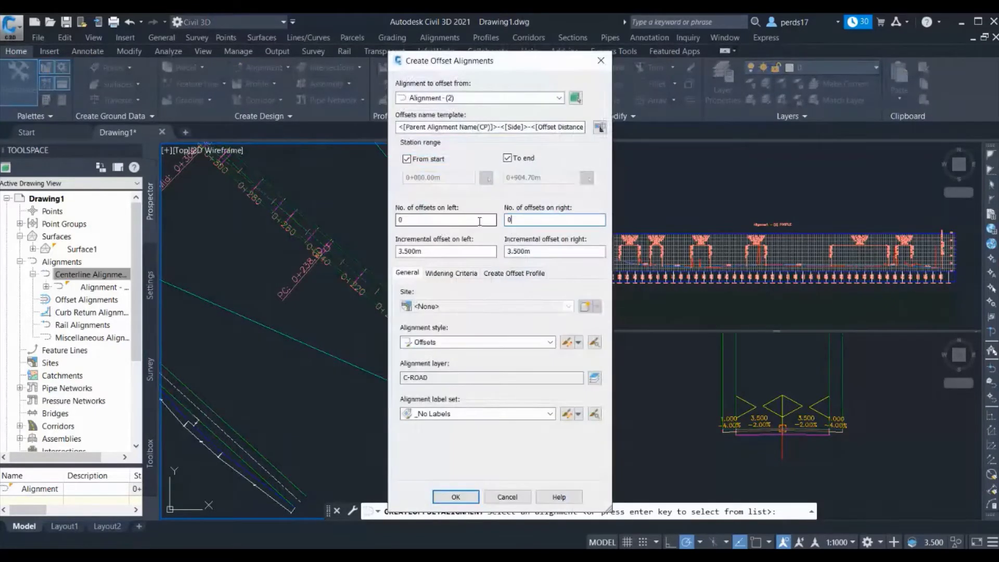
{"action": "double_click", "coordinate": [456, 218]}
{"action": "type", "text": "1"}
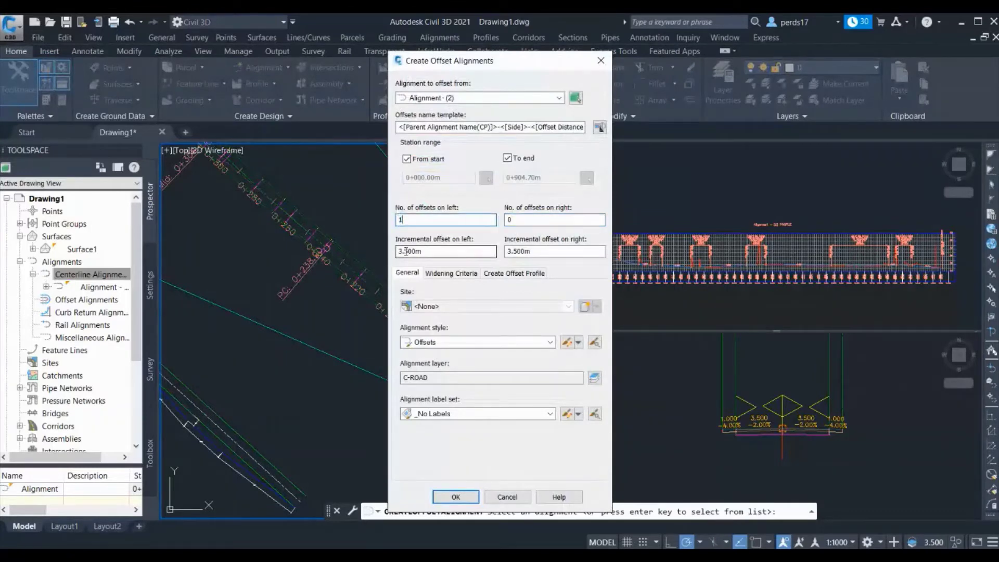
{"action": "left_click", "coordinate": [469, 500]}
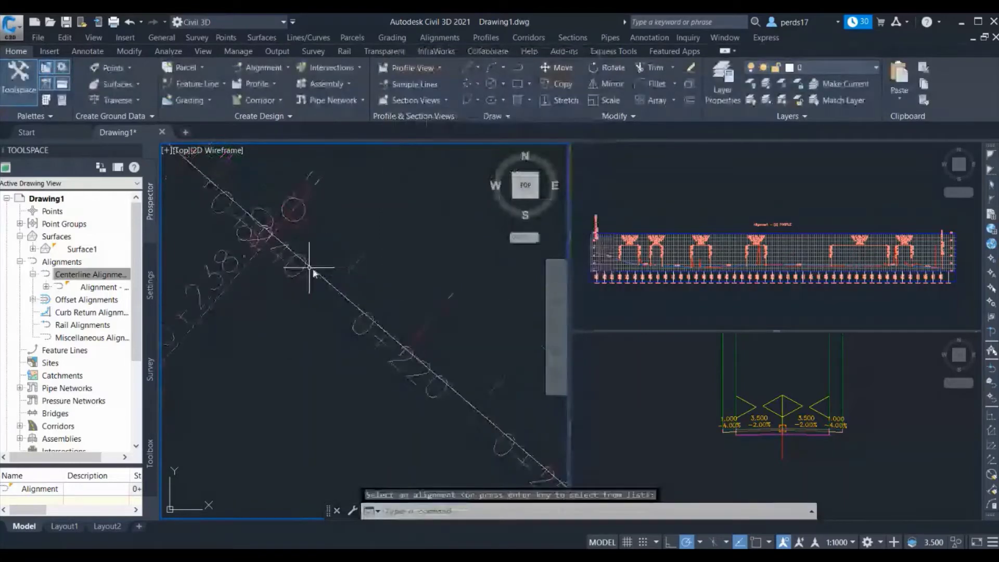
{"action": "scroll", "coordinate": [323, 298], "scroll_direction": "up", "scroll_amount": 3}
{"action": "key", "text": "Escape"}
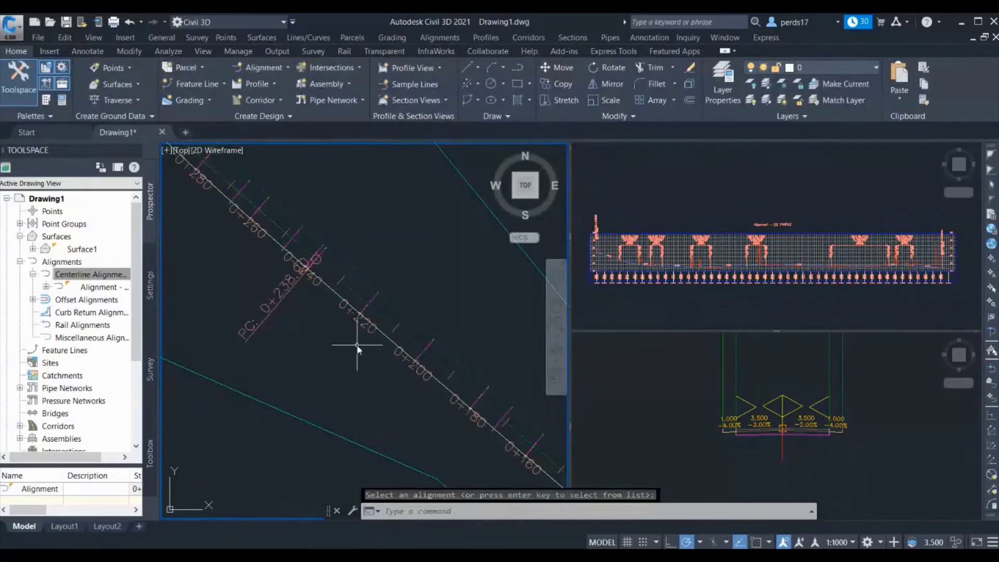
Copy the left 3.500 m LaneSuperelevationAOR subassembly onto the outer edge of the assembly's left shoulder.
{"action": "left_click", "coordinate": [632, 373]}
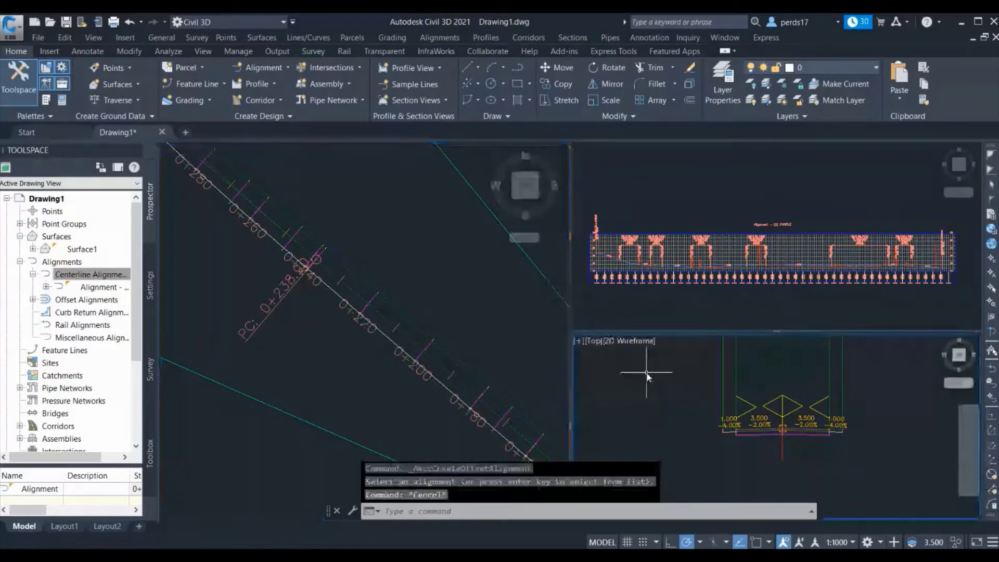
{"action": "scroll", "coordinate": [770, 411], "scroll_direction": "up", "scroll_amount": 5}
{"action": "left_click", "coordinate": [770, 411]}
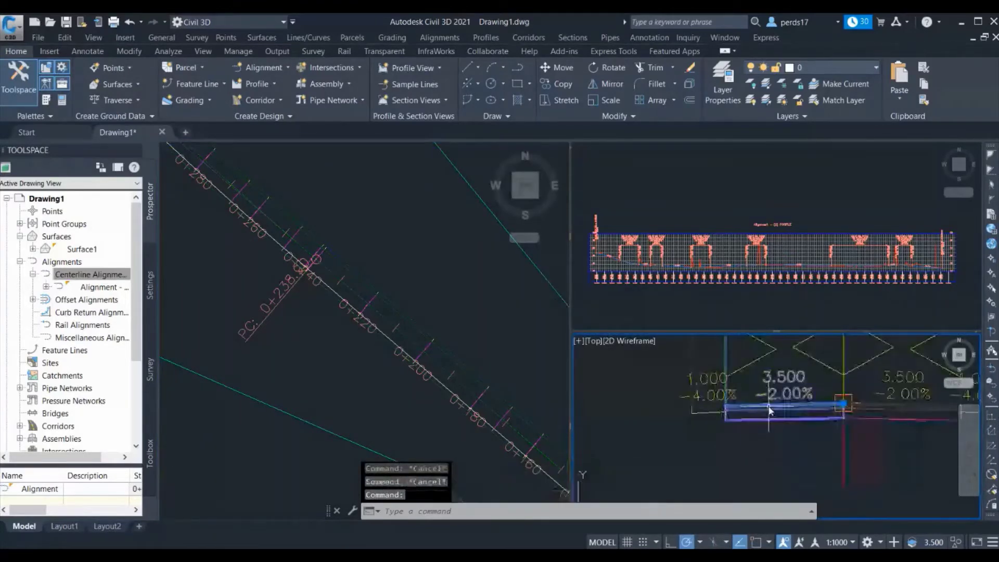
{"action": "scroll", "coordinate": [770, 411], "scroll_direction": "down", "scroll_amount": 3}
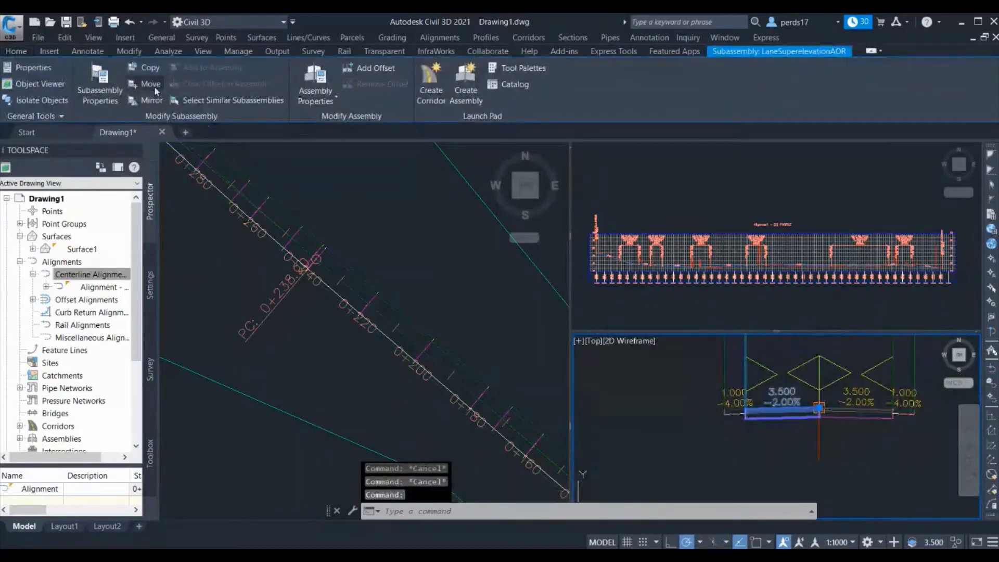
{"action": "left_click", "coordinate": [147, 71]}
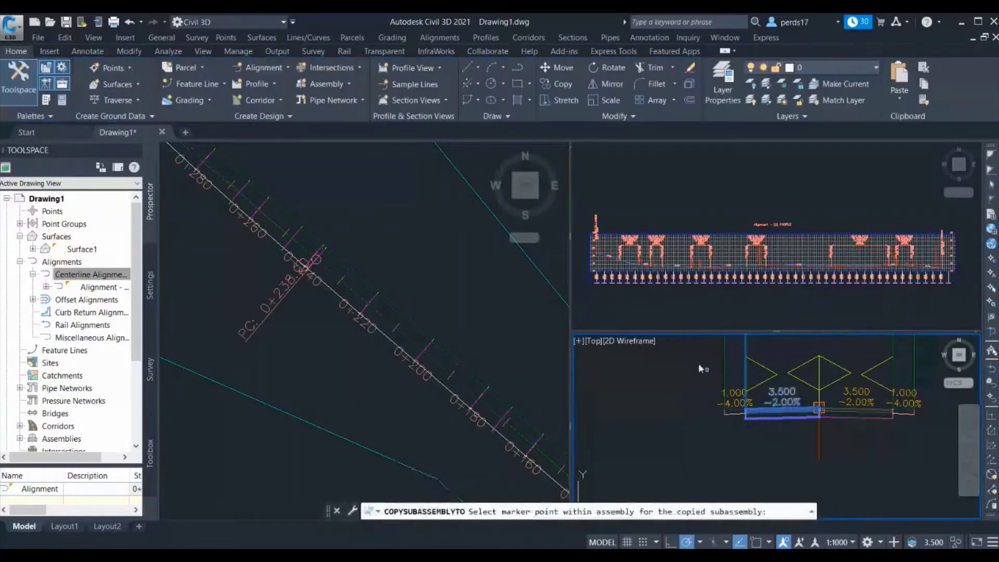
{"action": "left_click", "coordinate": [724, 375]}
{"action": "key", "text": "Escape"}
Move the left BasicShoulder subassembly to the outer edge of the copied lane.
{"action": "left_click", "coordinate": [733, 408]}
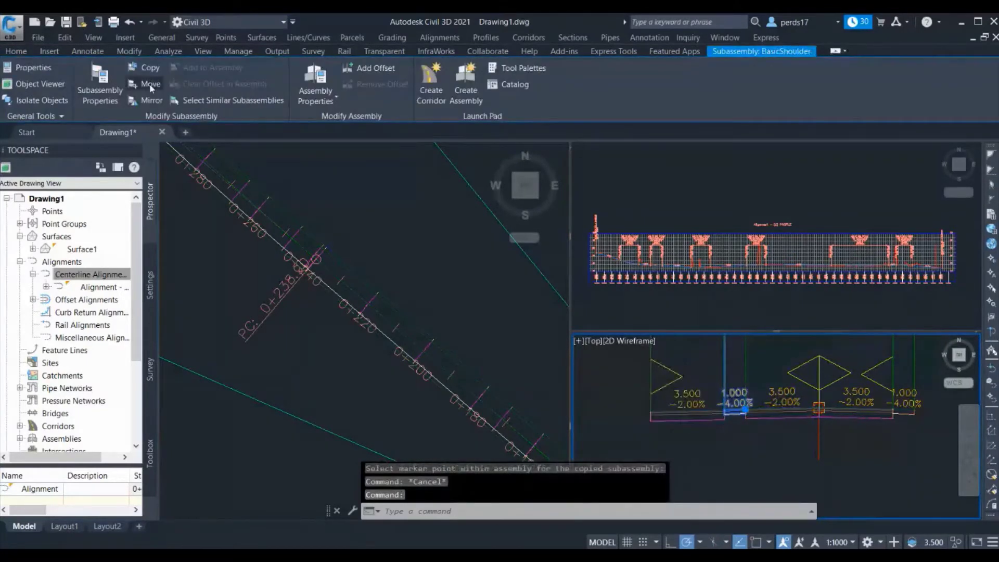
{"action": "left_click", "coordinate": [148, 83]}
{"action": "left_click", "coordinate": [643, 394]}
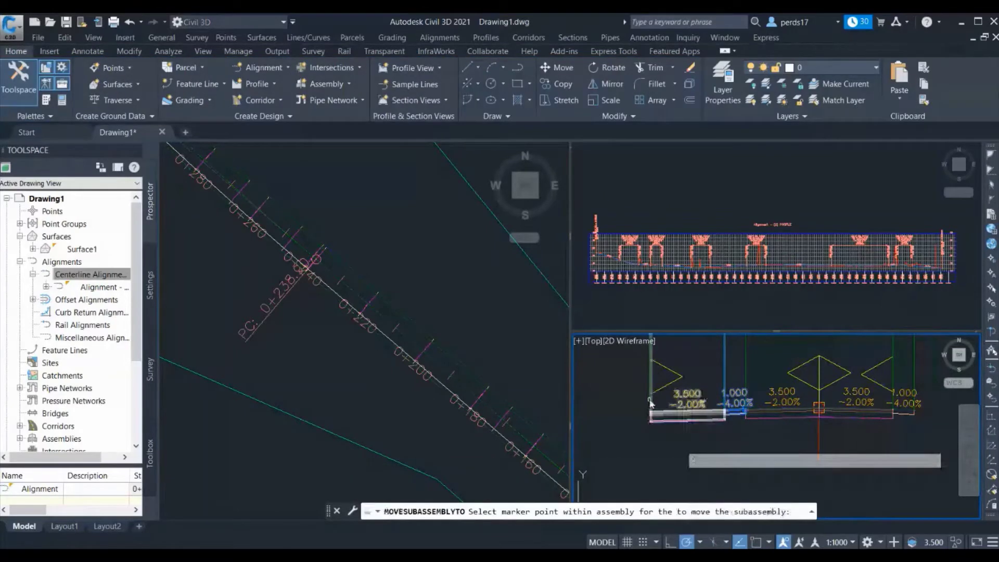
{"action": "key", "text": "Escape"}
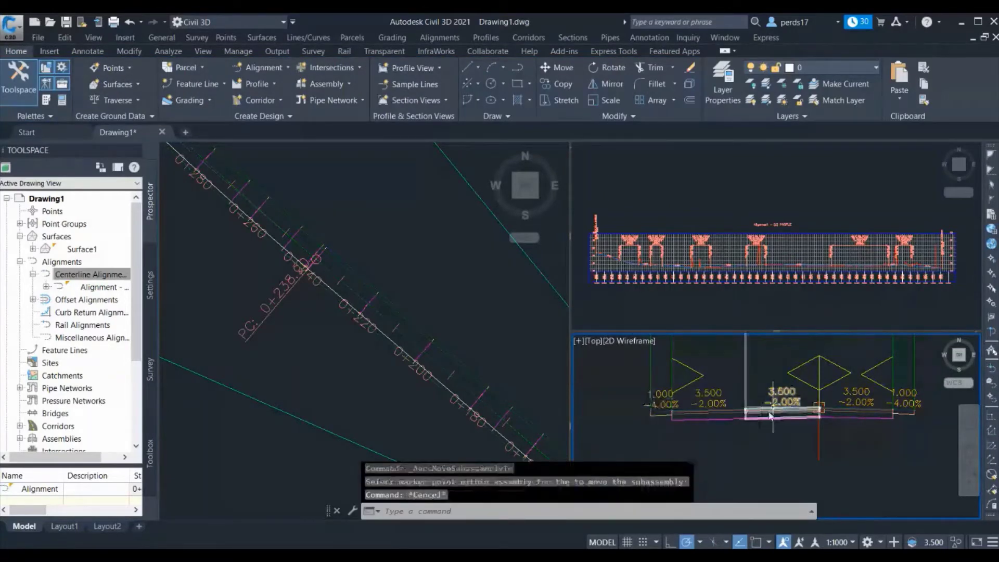
Rename the copied outer left lane subassembly as Bus Bay.
{"action": "scroll", "coordinate": [758, 412], "scroll_direction": "up", "scroll_amount": 2}
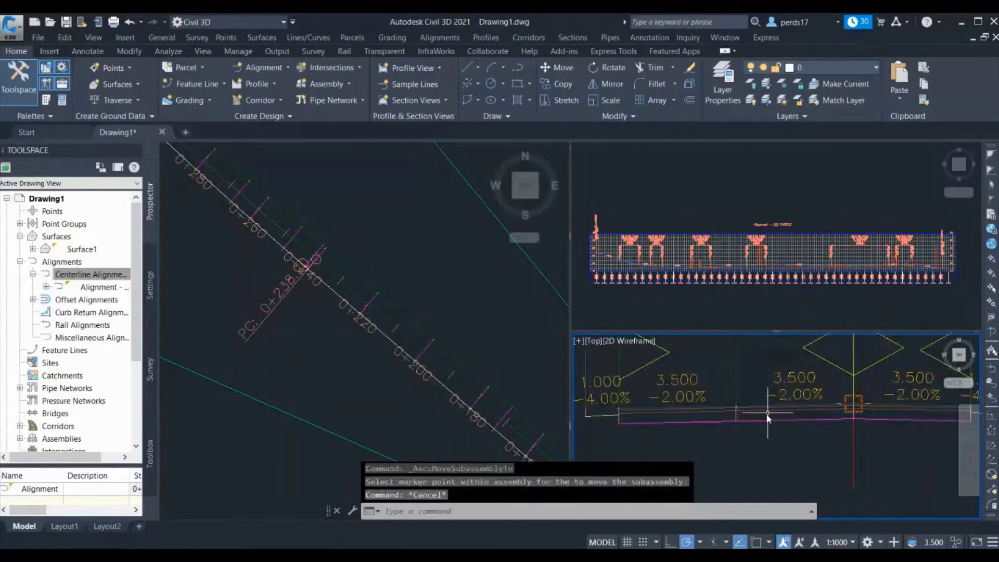
{"action": "scroll", "coordinate": [769, 412], "scroll_direction": "down", "scroll_amount": 3}
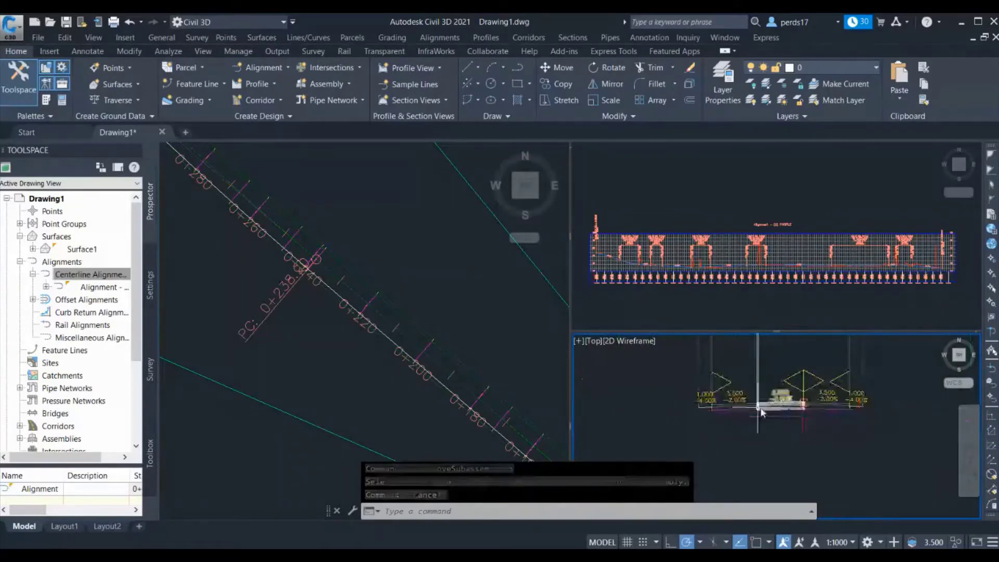
{"action": "scroll", "coordinate": [776, 398], "scroll_direction": "up", "scroll_amount": 3}
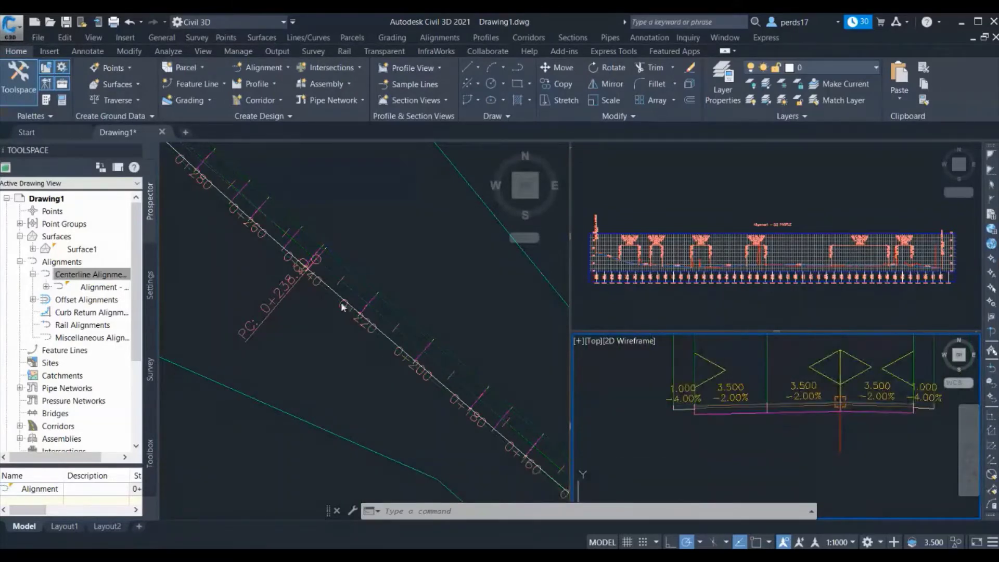
{"action": "key", "text": "Escape"}
{"action": "key", "text": "Escape"}
{"action": "left_click", "coordinate": [724, 407]}
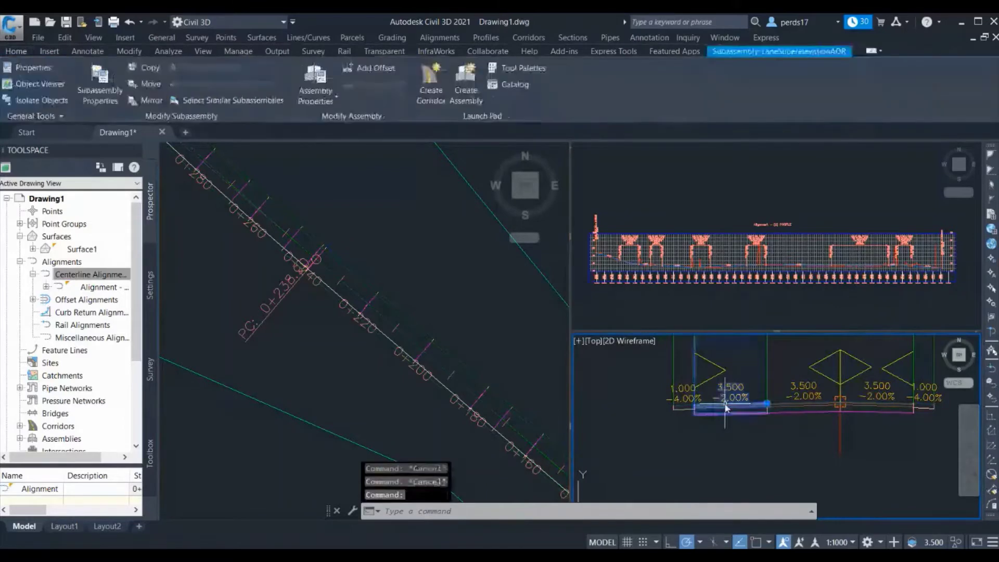
{"action": "right_click", "coordinate": [724, 407]}
{"action": "left_click", "coordinate": [772, 264]}
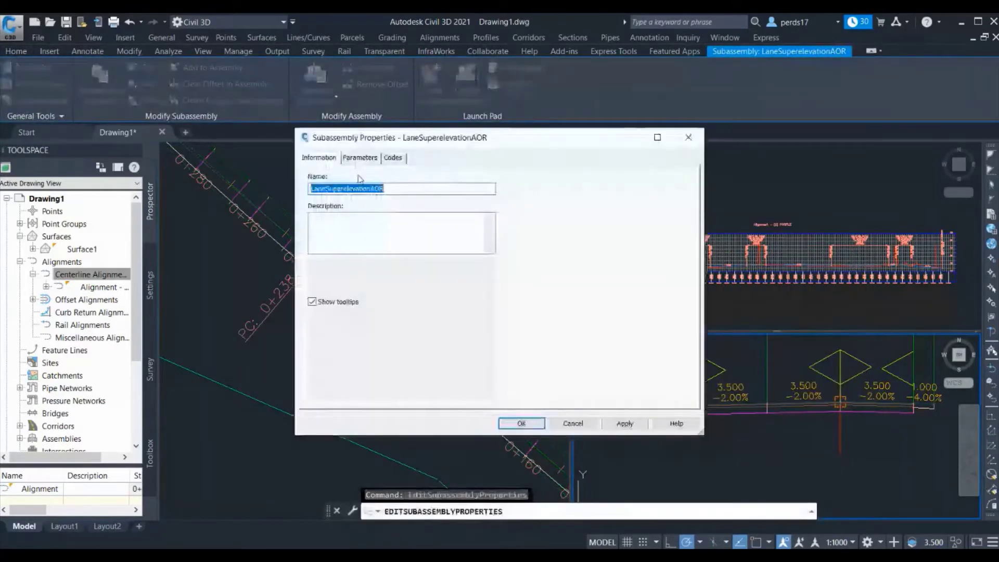
{"action": "type", "text": "Bus Bay"}
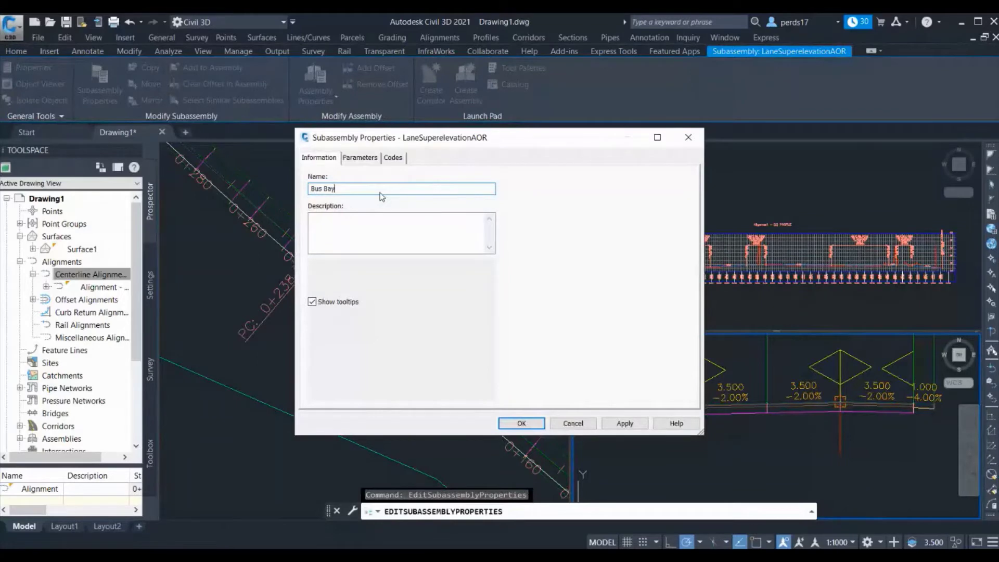
{"action": "left_click", "coordinate": [514, 422]}
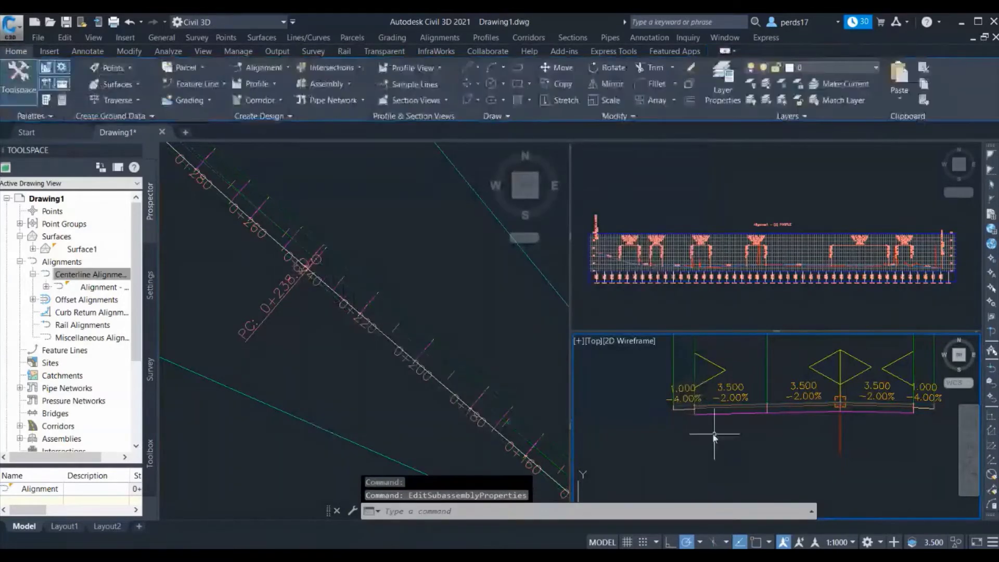
{"action": "key", "text": "Escape"}
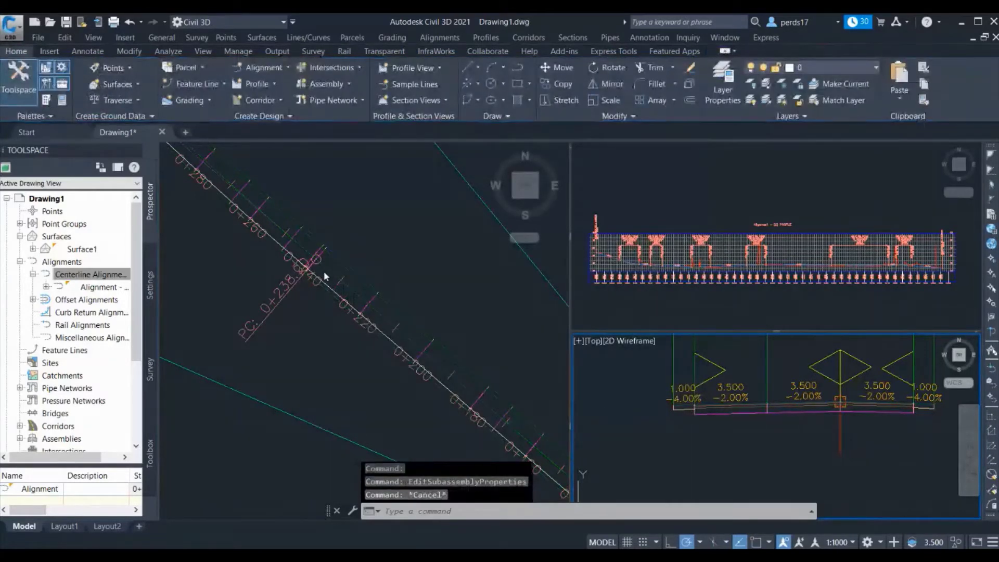
Add a widening to the left offset alignment from station 200 to 220, without creating it as a new alignment.
{"action": "left_click", "coordinate": [346, 267]}
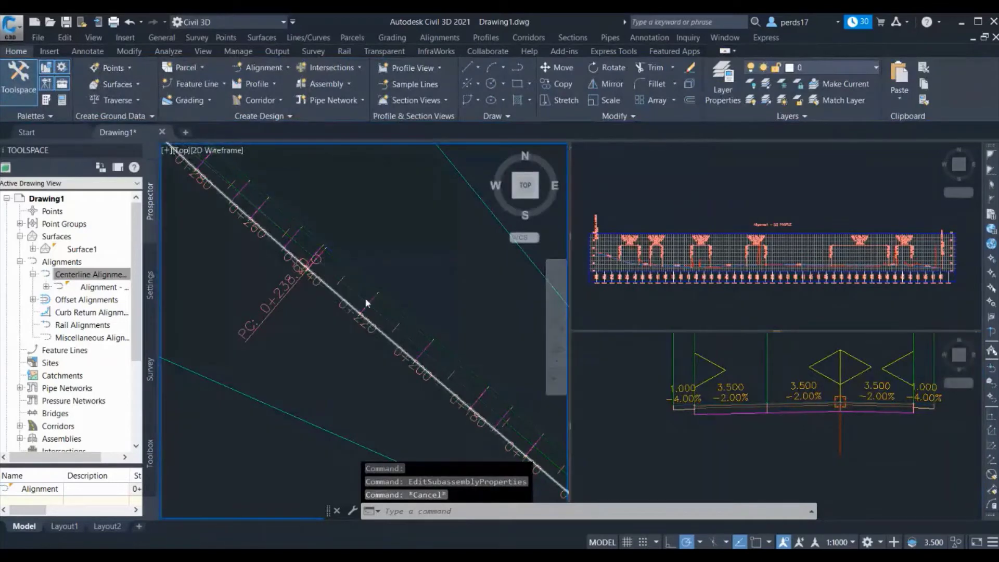
{"action": "scroll", "coordinate": [365, 303], "scroll_direction": "down", "scroll_amount": 3}
{"action": "scroll", "coordinate": [350, 297], "scroll_direction": "up", "scroll_amount": 3}
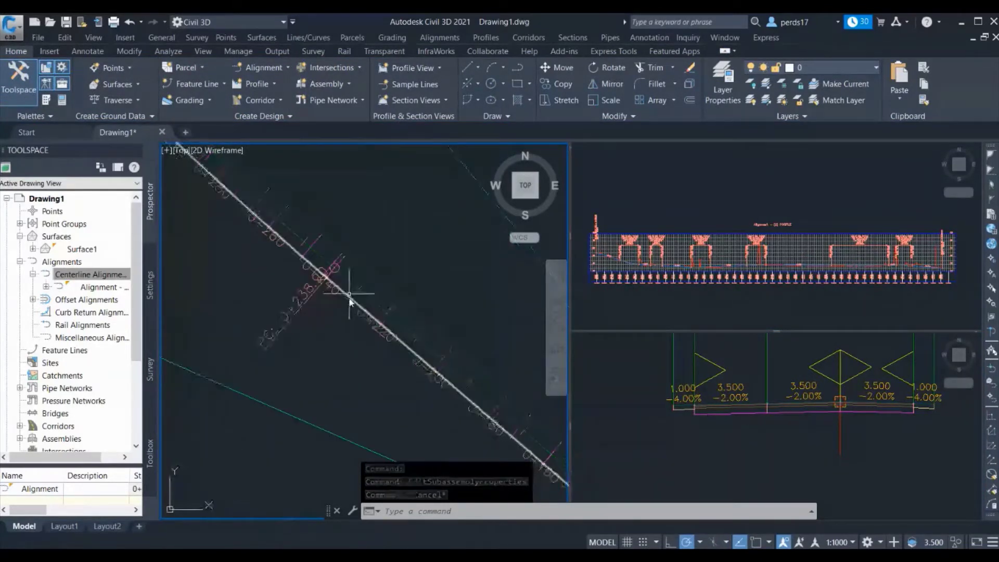
{"action": "left_click", "coordinate": [346, 291]}
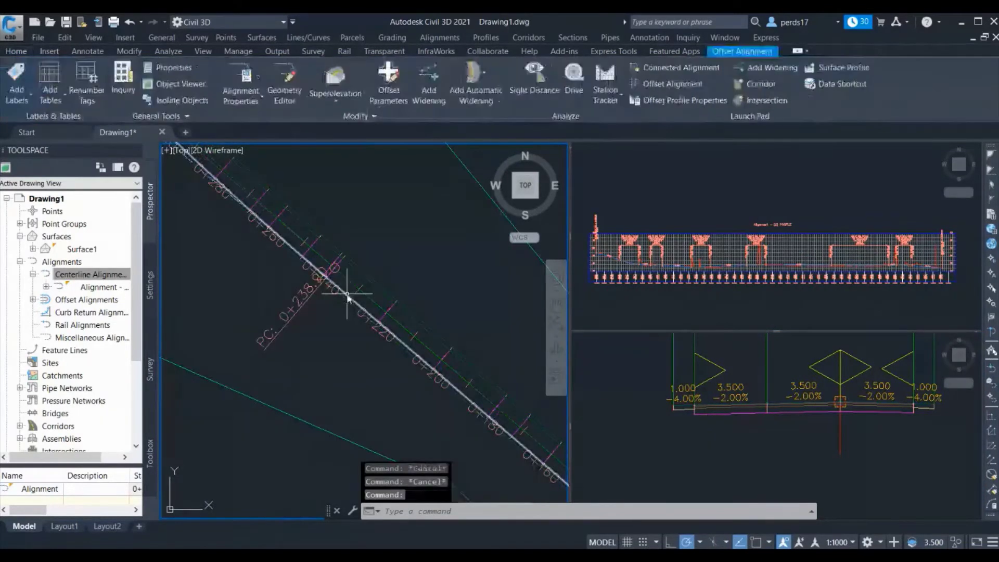
{"action": "left_click", "coordinate": [426, 83]}
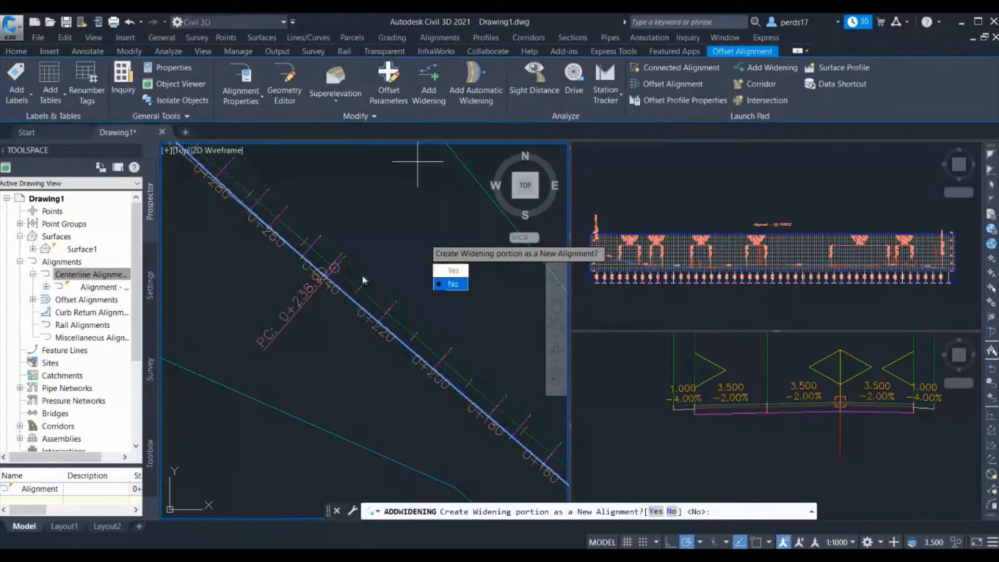
{"action": "left_click", "coordinate": [447, 287]}
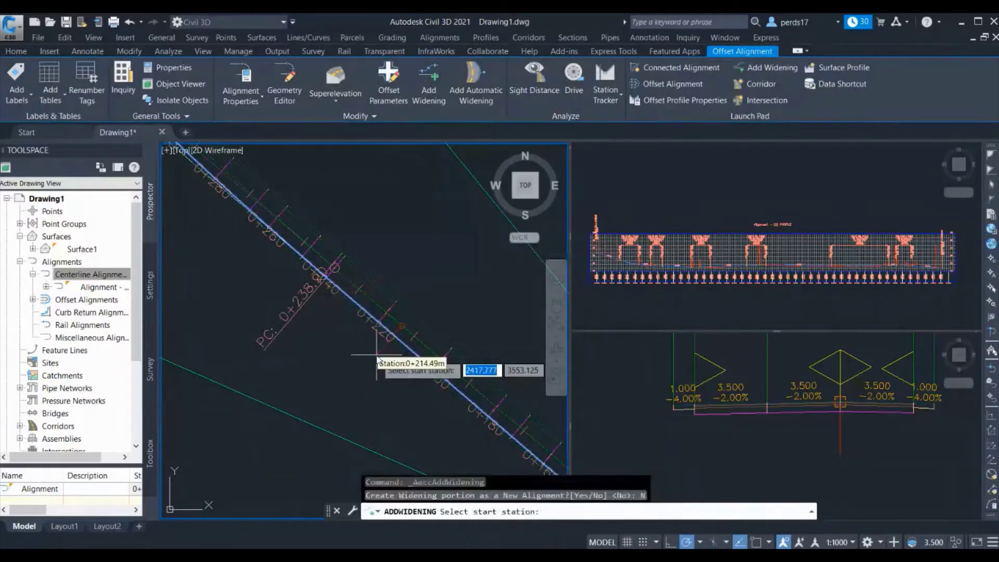
{"action": "type", "text": "200"}
{"action": "key", "text": "Return"}
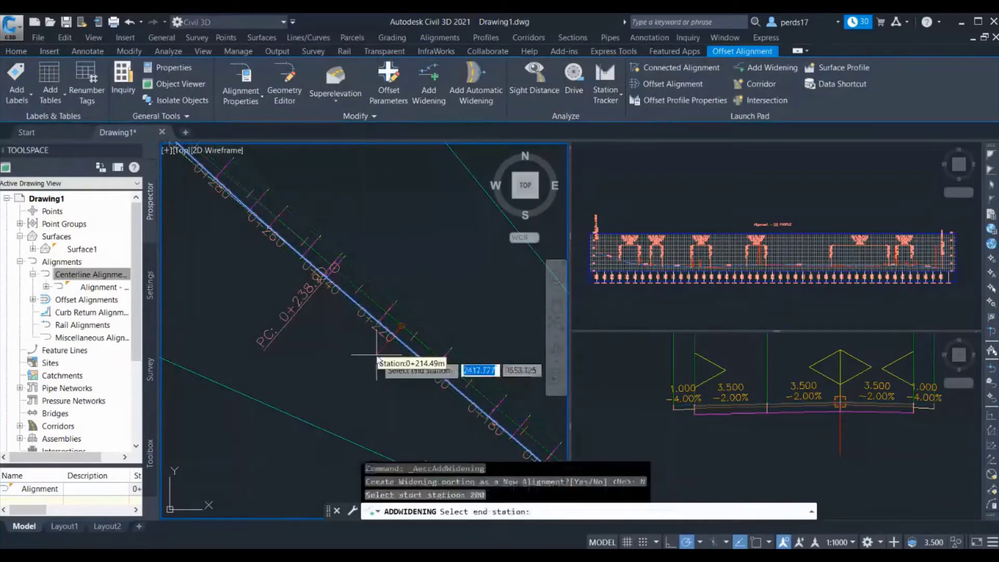
{"action": "type", "text": "220"}
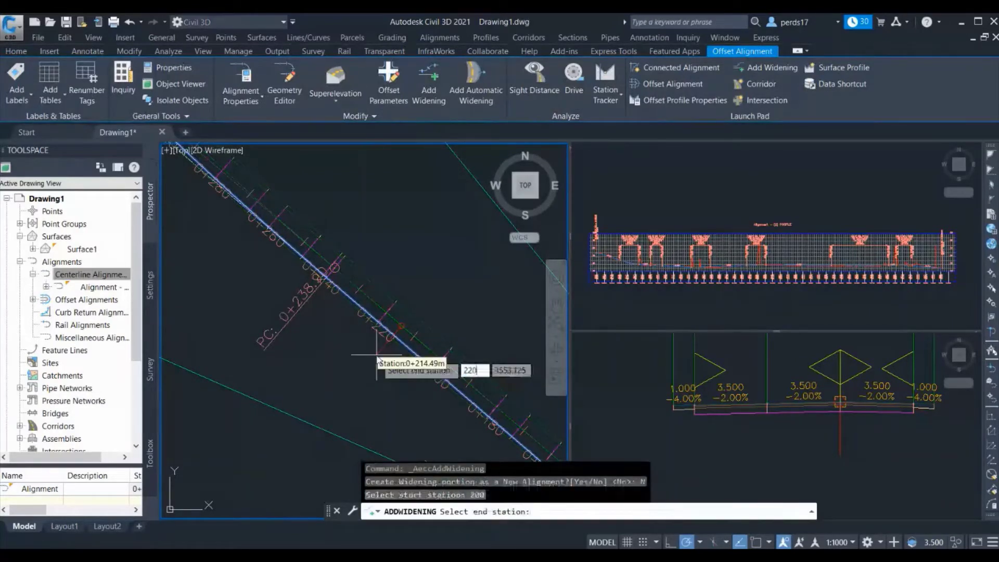
{"action": "key", "text": "Return"}
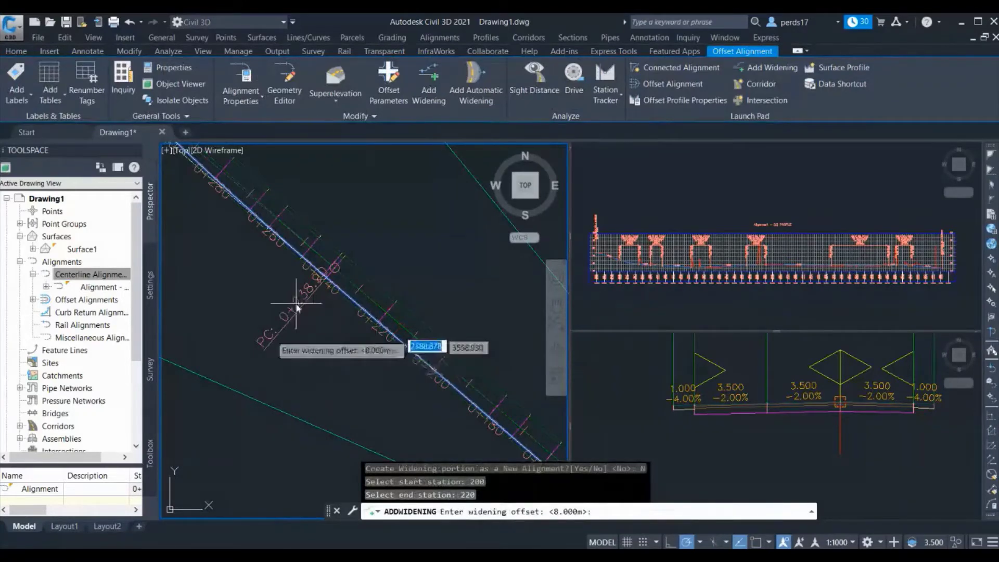
Check the offset depth in the dimensioned widening sketch and set the widening offset to 7 m.
{"action": "middle_click_drag", "start_coordinate": [319, 358], "coordinate": [372, 328]}
{"action": "scroll", "coordinate": [376, 302], "scroll_direction": "down", "scroll_amount": 2}
{"action": "middle_click_drag", "start_coordinate": [287, 403], "coordinate": [345, 325]}
{"action": "scroll", "coordinate": [345, 326], "scroll_direction": "up", "scroll_amount": 2}
{"action": "scroll", "coordinate": [301, 346], "scroll_direction": "up", "scroll_amount": 5}
{"action": "scroll", "coordinate": [322, 367], "scroll_direction": "down", "scroll_amount": 3}
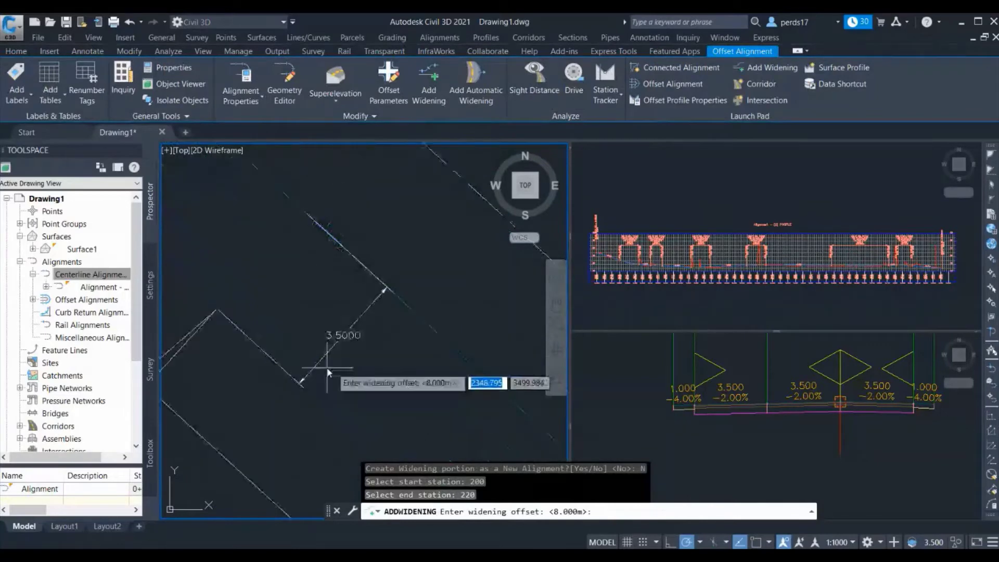
{"action": "type", "text": "7"}
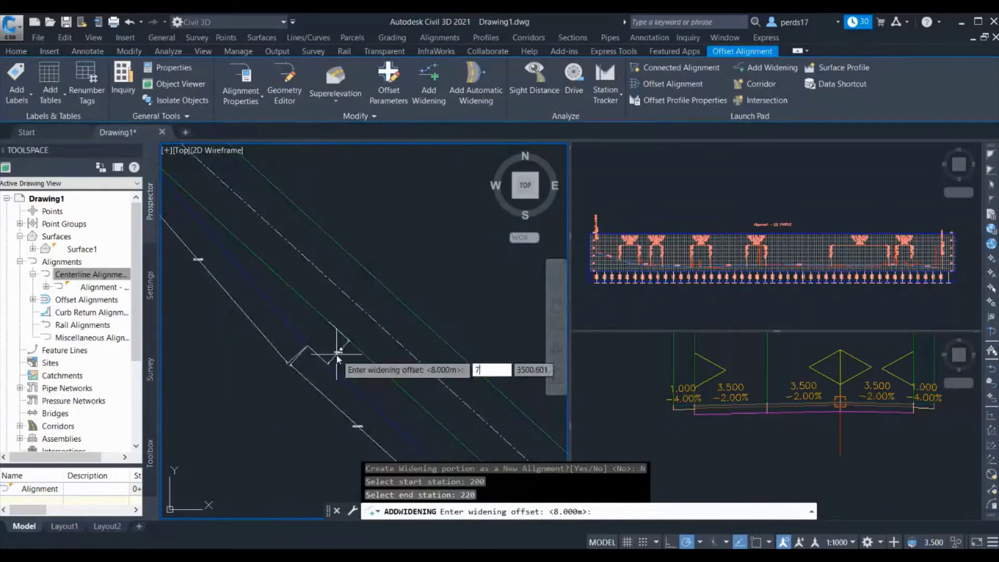
{"action": "key", "text": "Return"}
Set the widening's transition types at entry and exit to Linear.
{"action": "scroll", "coordinate": [436, 322], "scroll_direction": "down", "scroll_amount": 3}
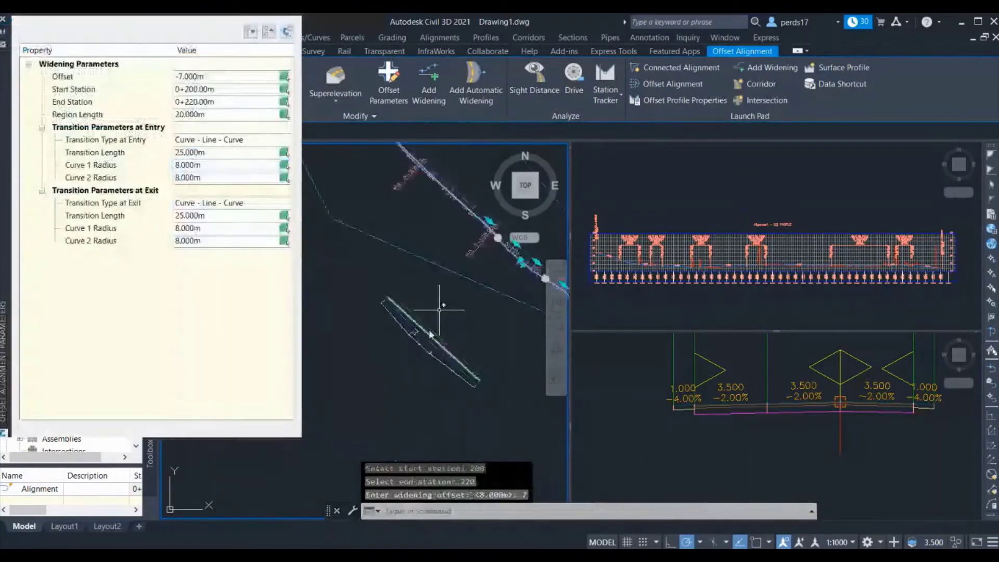
{"action": "middle_click_drag", "start_coordinate": [439, 310], "coordinate": [383, 335]}
{"action": "scroll", "coordinate": [411, 281], "scroll_direction": "up", "scroll_amount": 4}
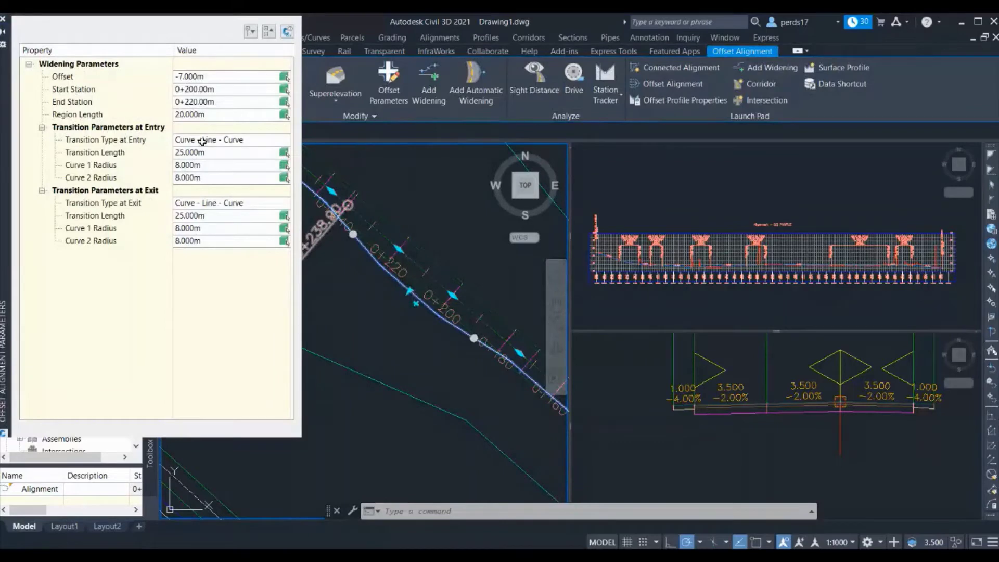
{"action": "key", "text": "Escape"}
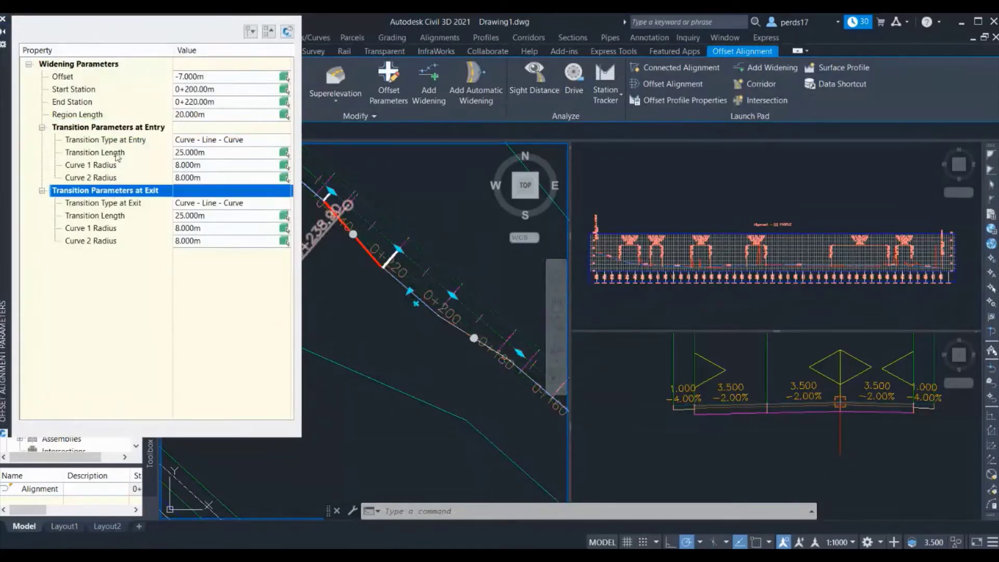
{"action": "left_click", "coordinate": [103, 69]}
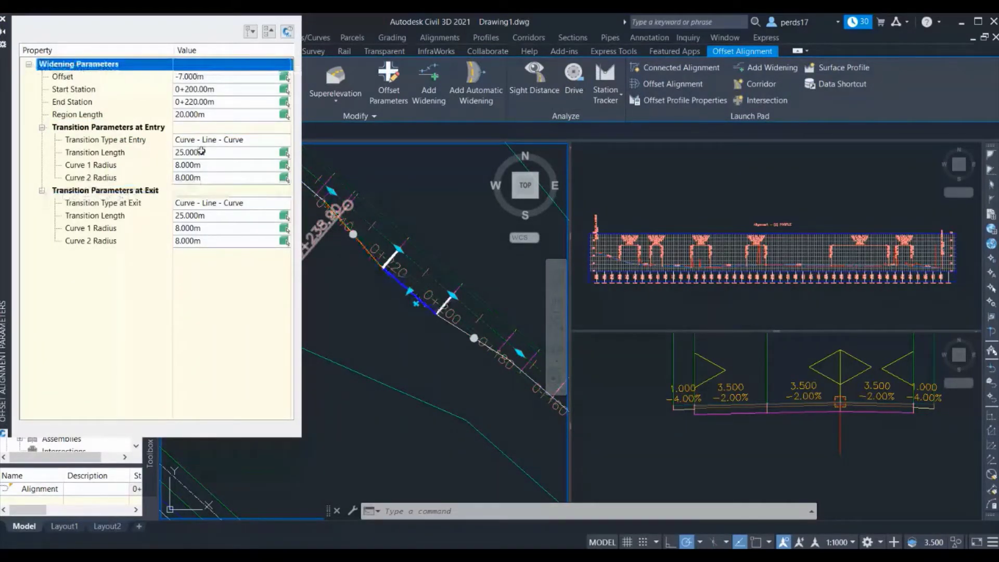
{"action": "left_click", "coordinate": [200, 142]}
{"action": "scroll", "coordinate": [200, 142], "scroll_direction": "down", "scroll_amount": 1}
{"action": "scroll", "coordinate": [200, 142], "scroll_direction": "up", "scroll_amount": 2}
{"action": "key", "text": "Down"}
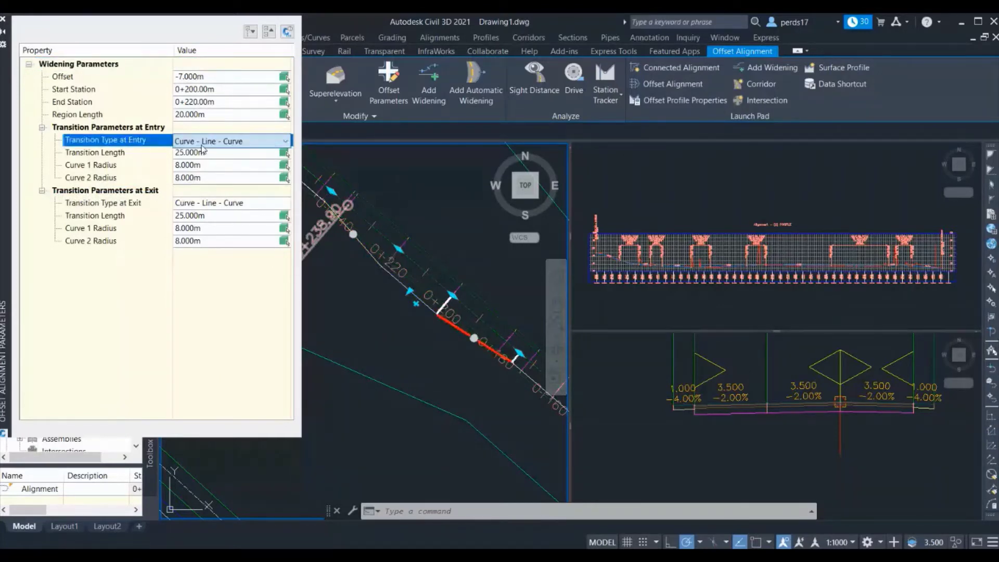
{"action": "key", "text": "Up"}
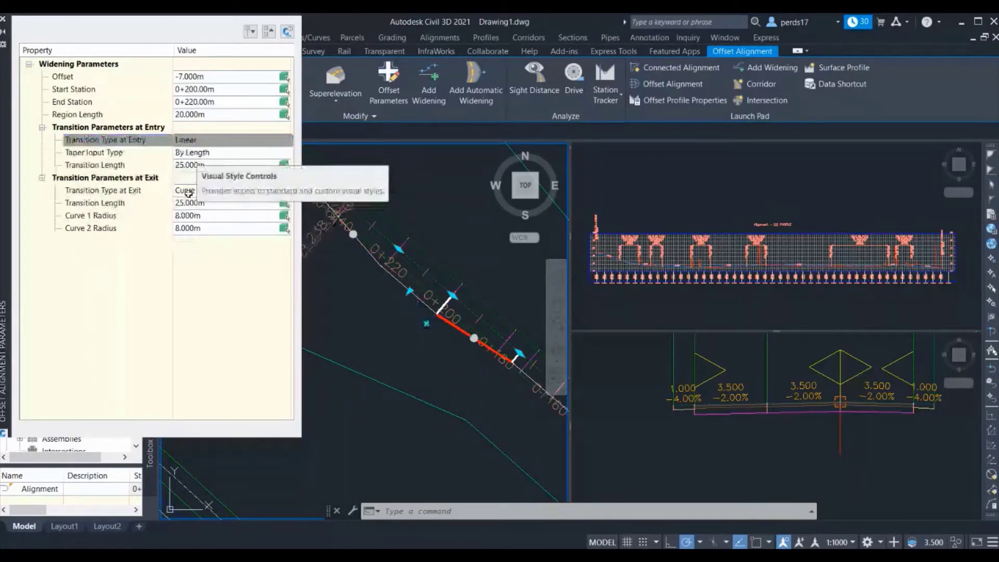
{"action": "left_click", "coordinate": [190, 192]}
{"action": "key", "text": "Up"}
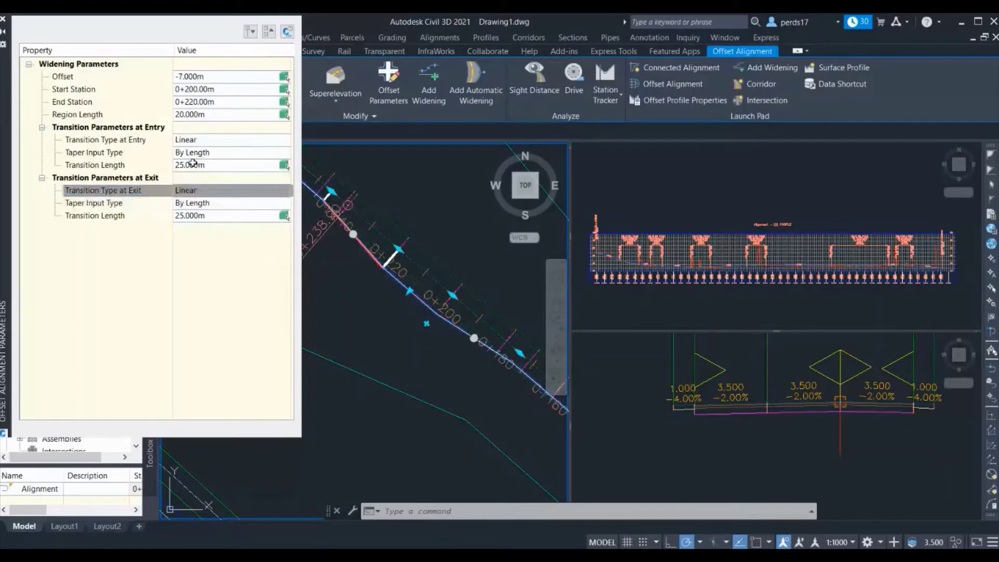
Set the widening's entry transition length to 40 m, keeping the taper input By Length.
{"action": "left_click", "coordinate": [192, 164]}
{"action": "type", "text": "40"}
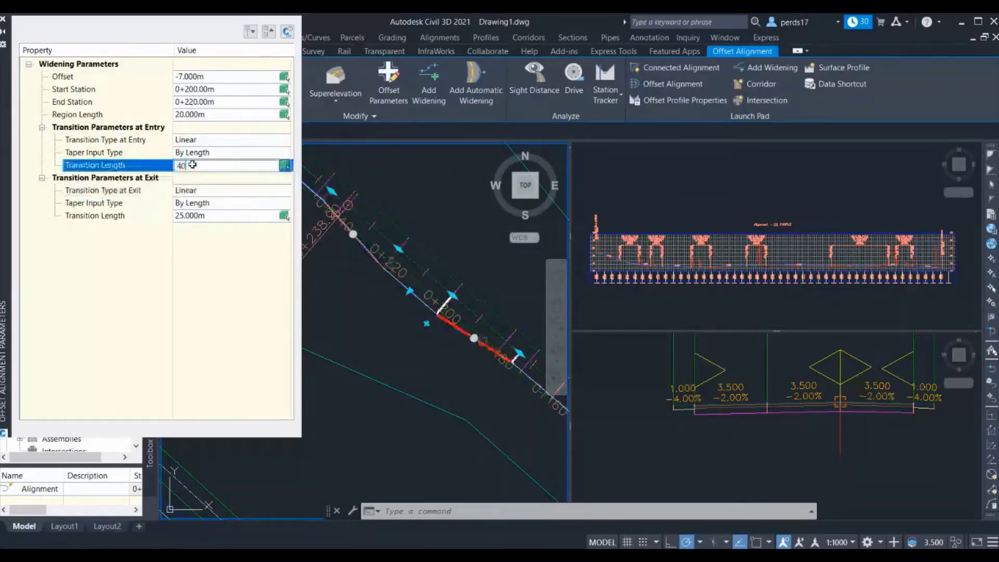
{"action": "key", "text": "Return"}
{"action": "left_click", "coordinate": [205, 151]}
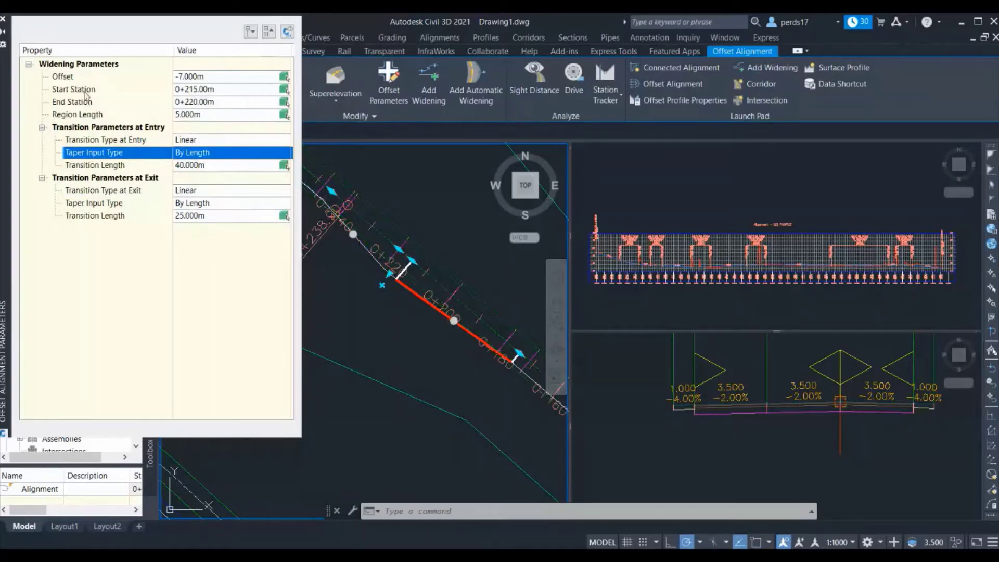
Set the widening's start station to 0+200 and its exit transition length to 30 m.
{"action": "left_click", "coordinate": [203, 89]}
{"action": "type", "text": "20"}
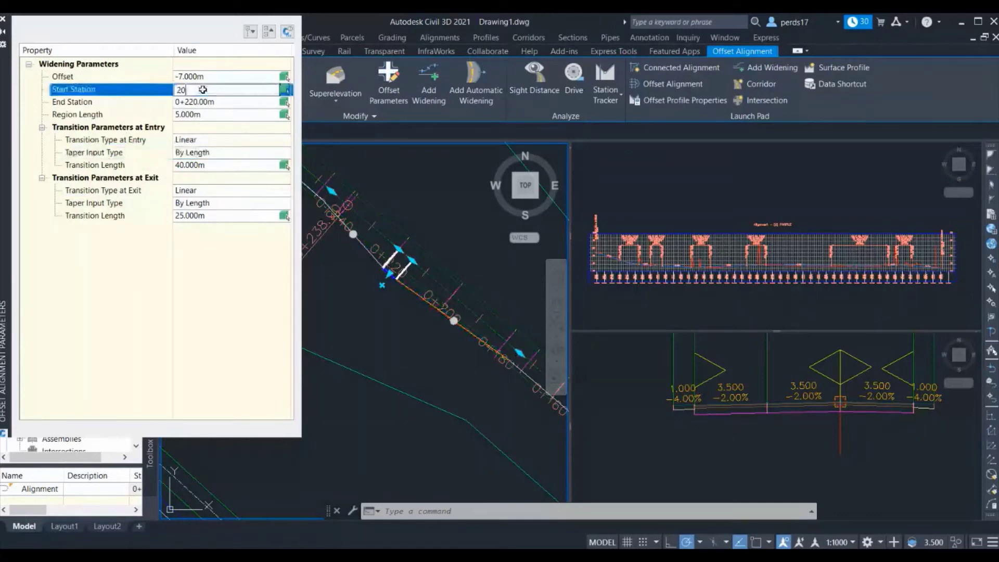
{"action": "type", "text": "0"}
{"action": "key", "text": "Return"}
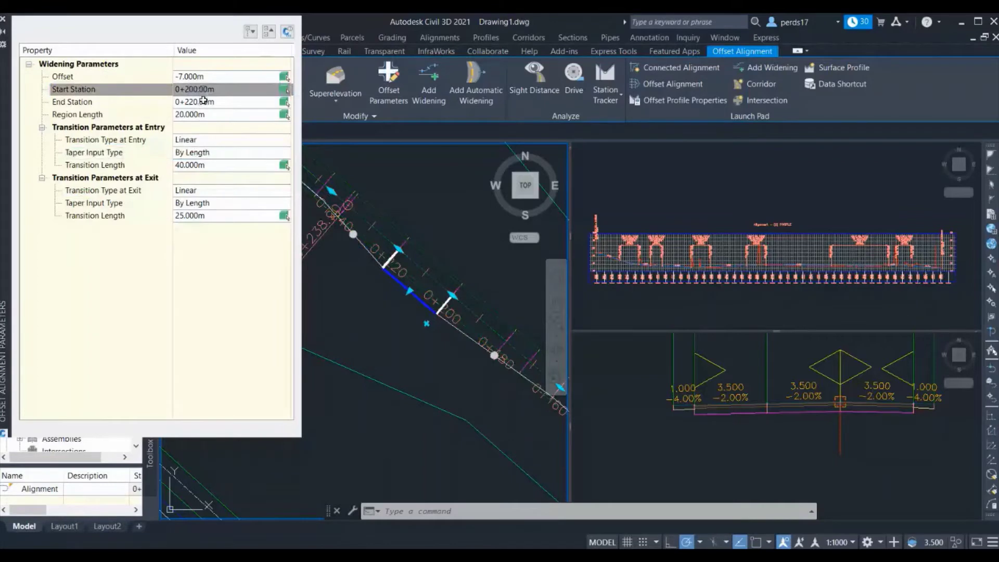
{"action": "left_click", "coordinate": [192, 215]}
{"action": "type", "text": "30"}
{"action": "key", "text": "Return"}
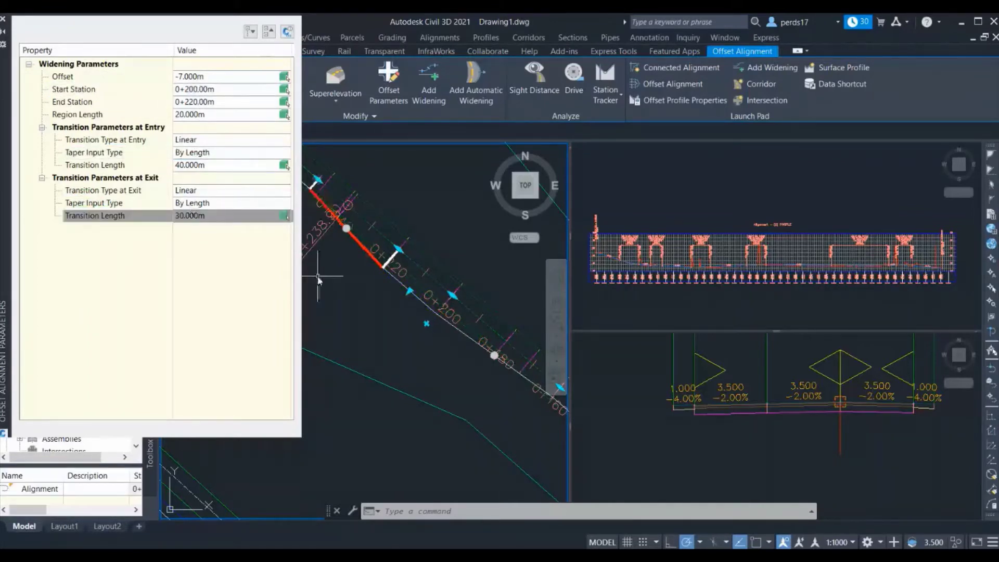
Check the widening's offset, region length and transition lengths against the dimensioned sketch, and close the offset parameters.
{"action": "scroll", "coordinate": [421, 301], "scroll_direction": "up", "scroll_amount": 4}
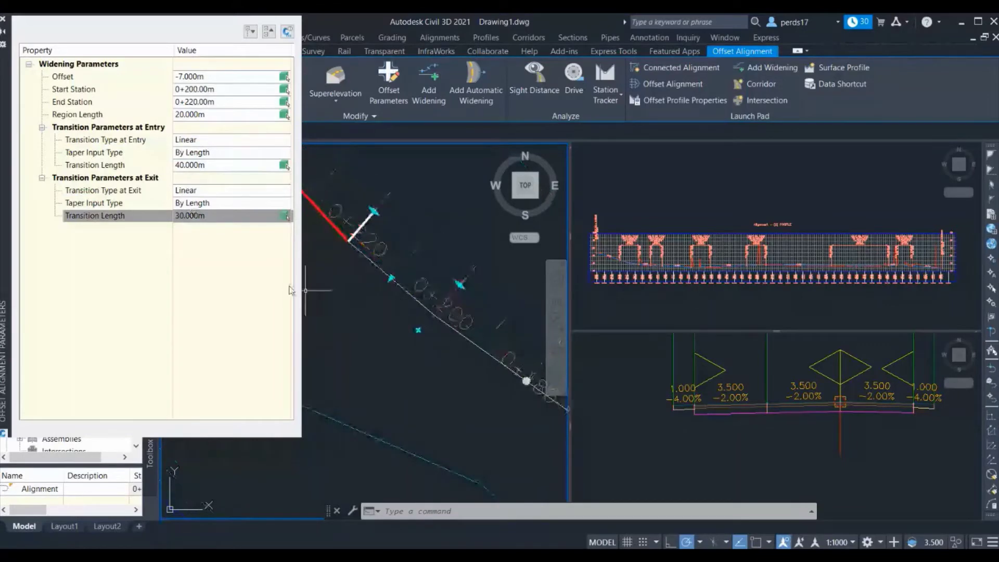
{"action": "left_click", "coordinate": [160, 79]}
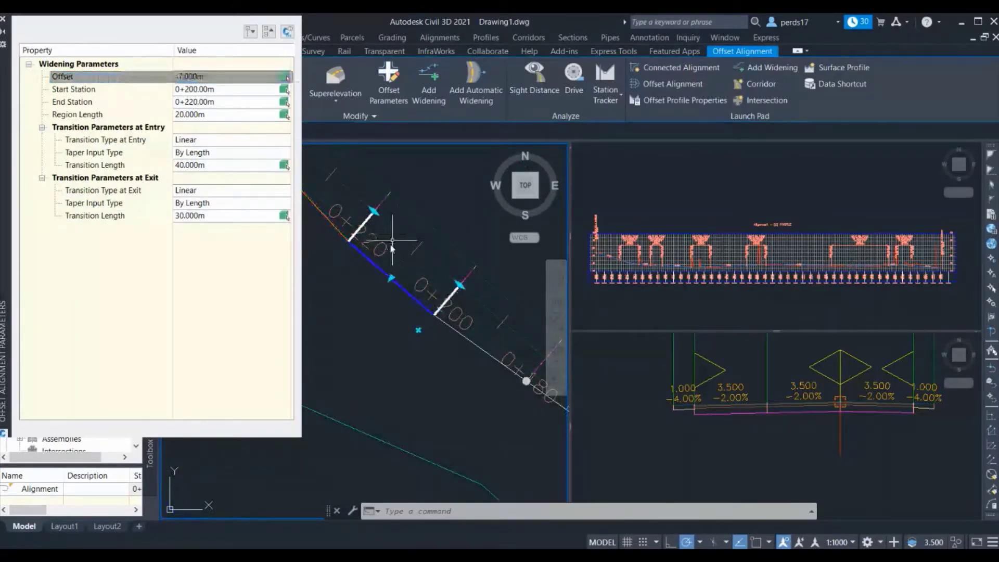
{"action": "left_click", "coordinate": [201, 116]}
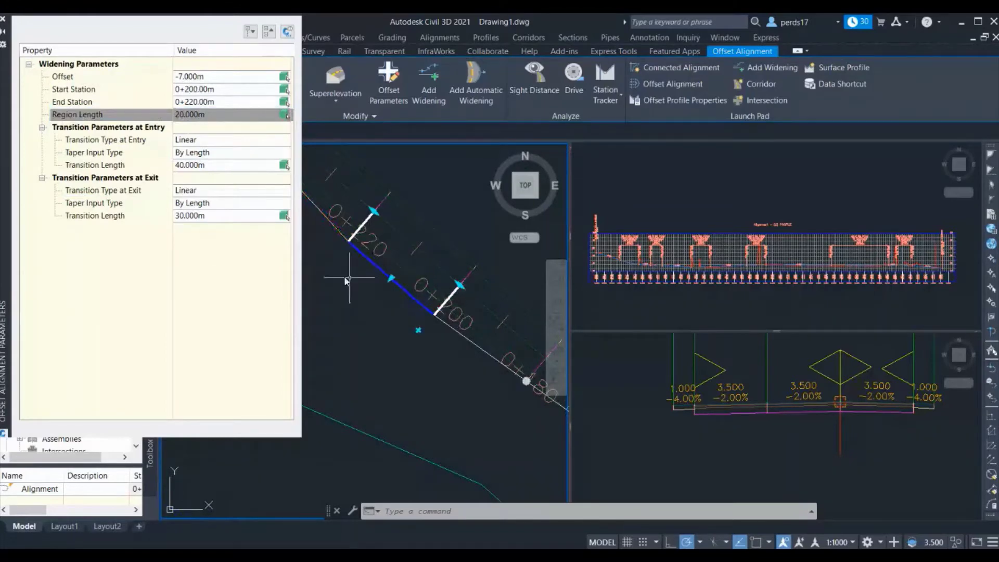
{"action": "left_click", "coordinate": [172, 165]}
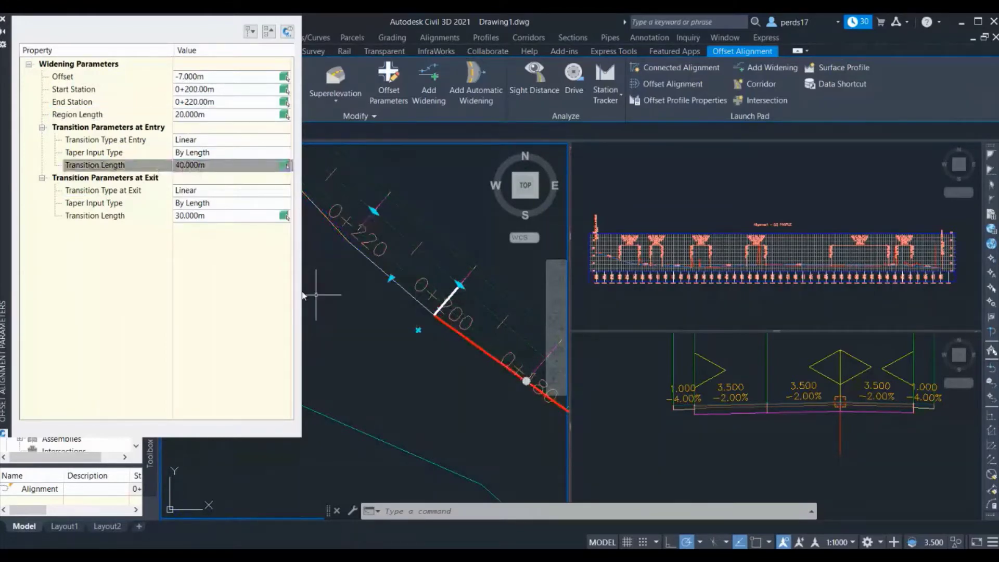
{"action": "scroll", "coordinate": [419, 296], "scroll_direction": "down", "scroll_amount": 5}
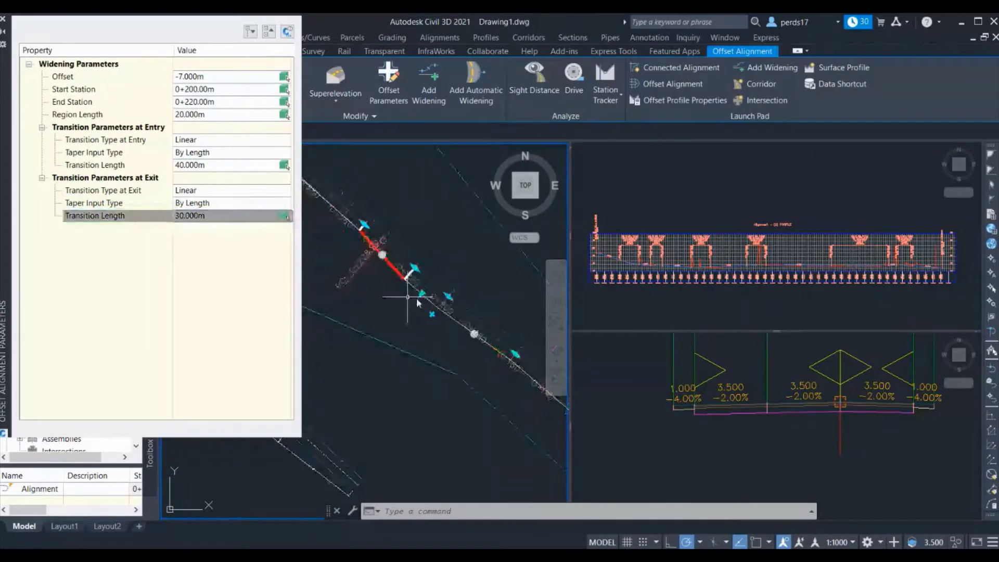
{"action": "left_click", "coordinate": [3, 19]}
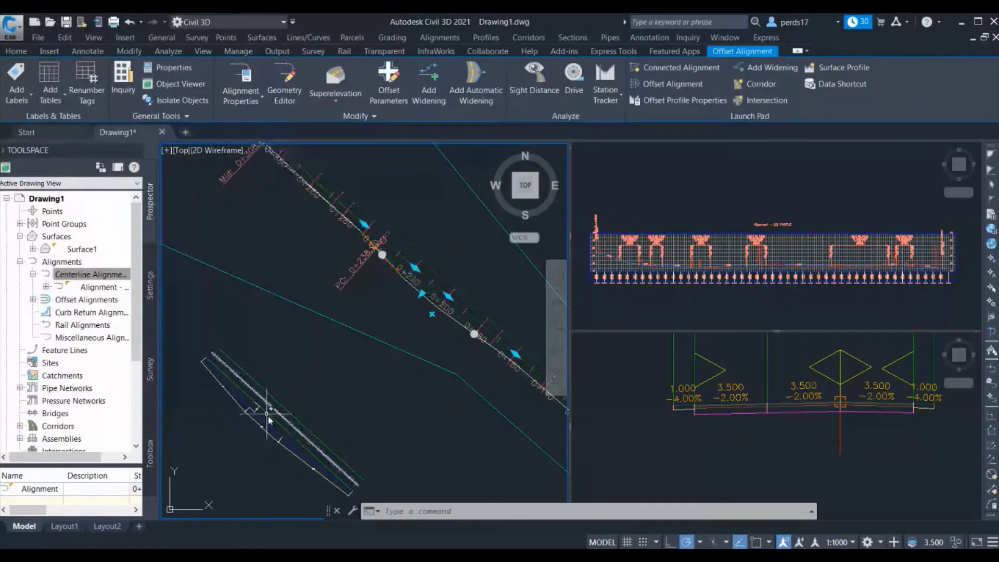
{"action": "scroll", "coordinate": [437, 286], "scroll_direction": "up", "scroll_amount": 2}
{"action": "middle_click_drag", "start_coordinate": [426, 320], "coordinate": [345, 327]}
{"action": "key", "text": "Escape"}
Edit the corridor region's targets so the left Bus Bay subassembly's width follows Alignment - (2)-Left-3.500.
{"action": "scroll", "coordinate": [343, 305], "scroll_direction": "up", "scroll_amount": 3}
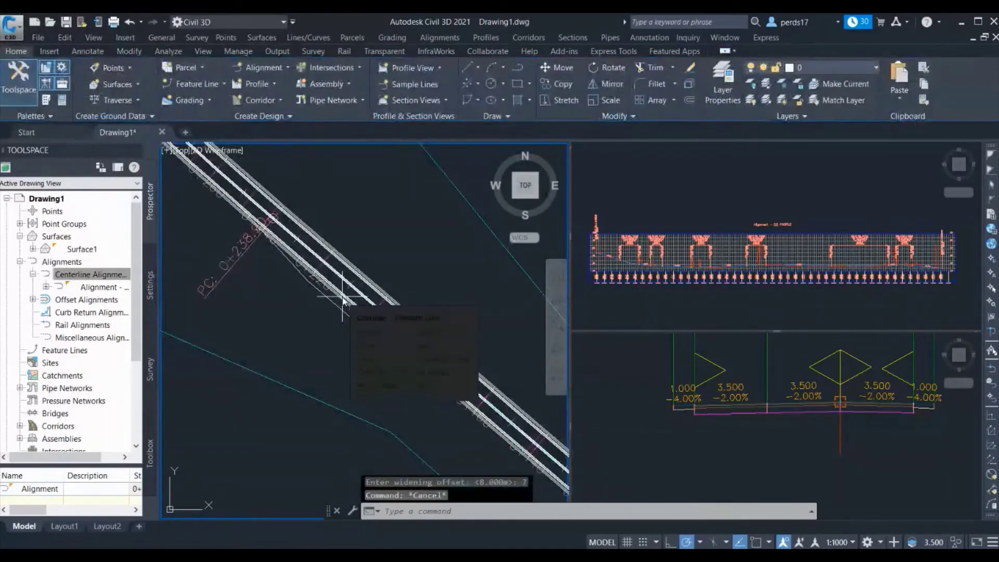
{"action": "left_click", "coordinate": [346, 301]}
{"action": "left_click", "coordinate": [285, 91]}
{"action": "left_click", "coordinate": [341, 284]}
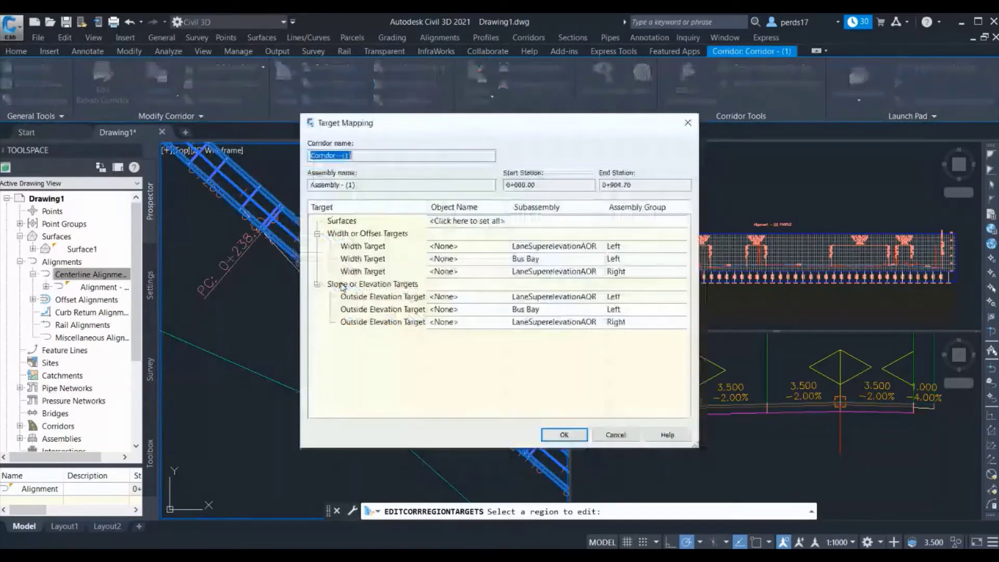
{"action": "left_click", "coordinate": [474, 259]}
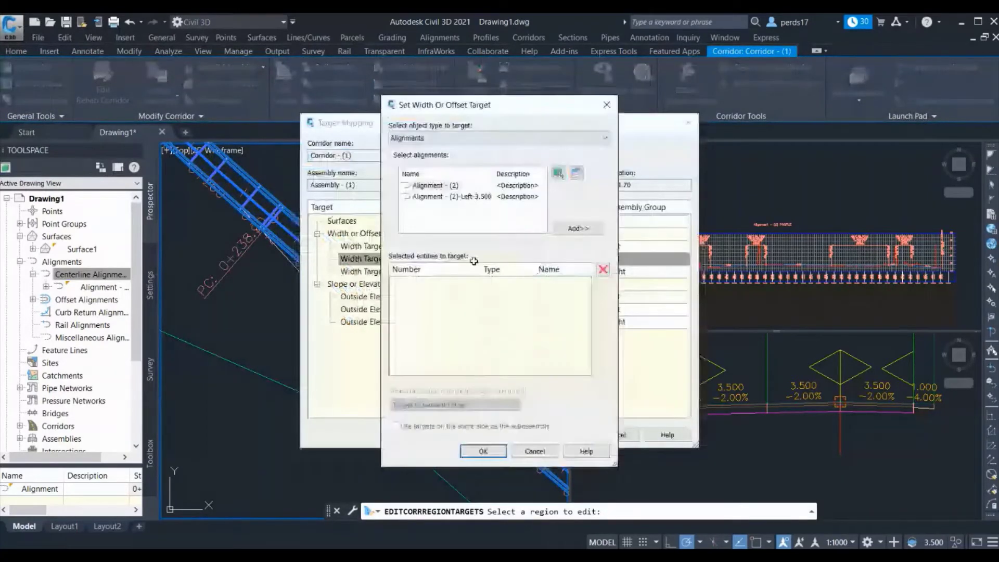
{"action": "left_click", "coordinate": [451, 197]}
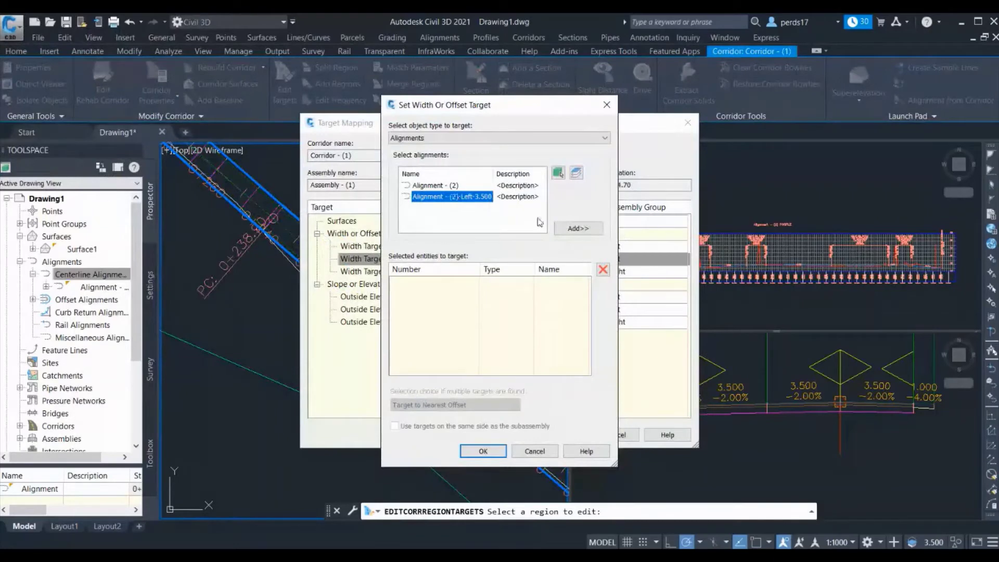
{"action": "left_click", "coordinate": [570, 229]}
{"action": "left_click", "coordinate": [483, 451]}
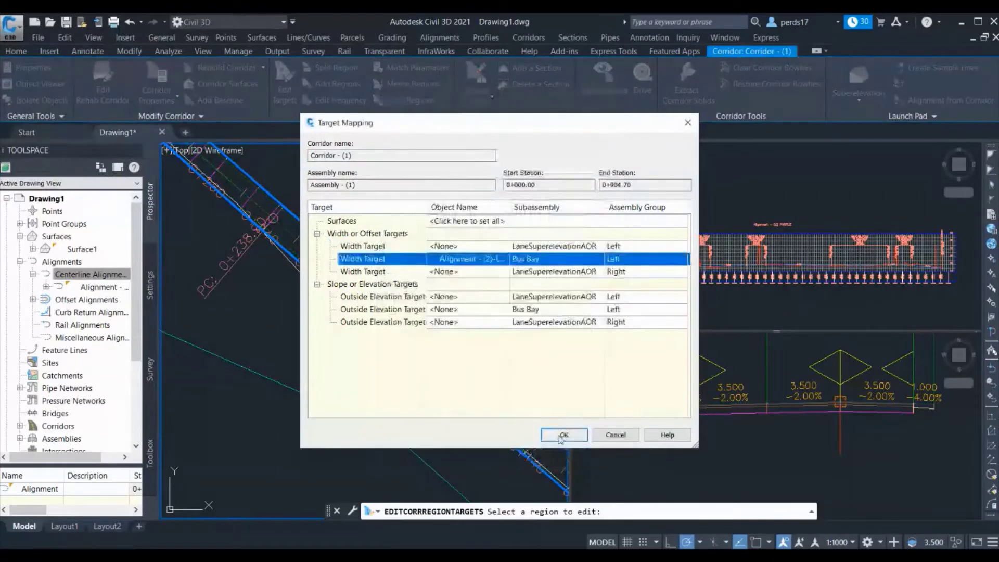
{"action": "left_click", "coordinate": [556, 440]}
{"action": "key", "text": "Escape"}
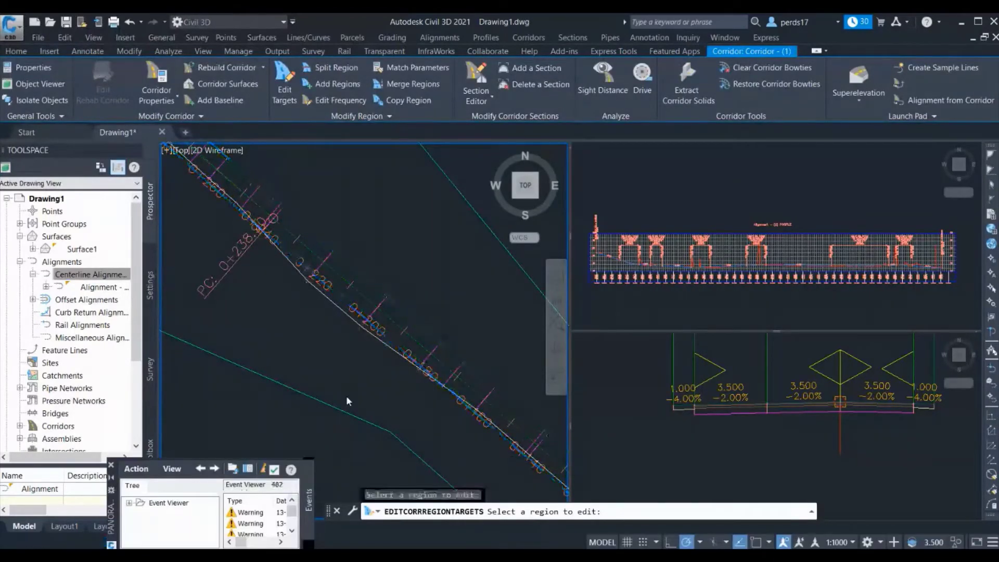
Inspect the corridor's bus bay widening and its tapers in plan, dismissing the event log.
{"action": "left_click", "coordinate": [356, 344]}
{"action": "scroll", "coordinate": [445, 390], "scroll_direction": "up", "scroll_amount": 3}
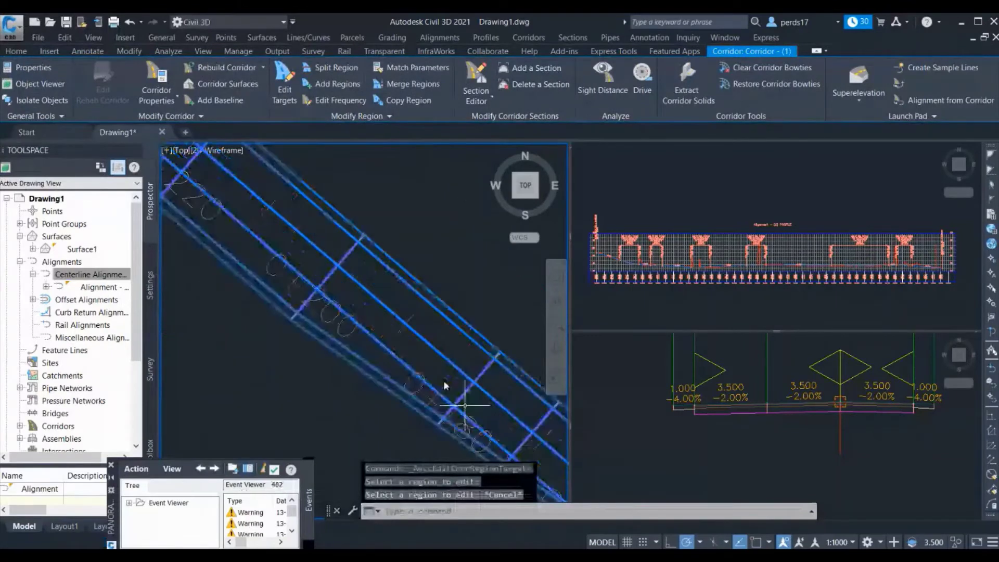
{"action": "scroll", "coordinate": [278, 282], "scroll_direction": "up", "scroll_amount": 2}
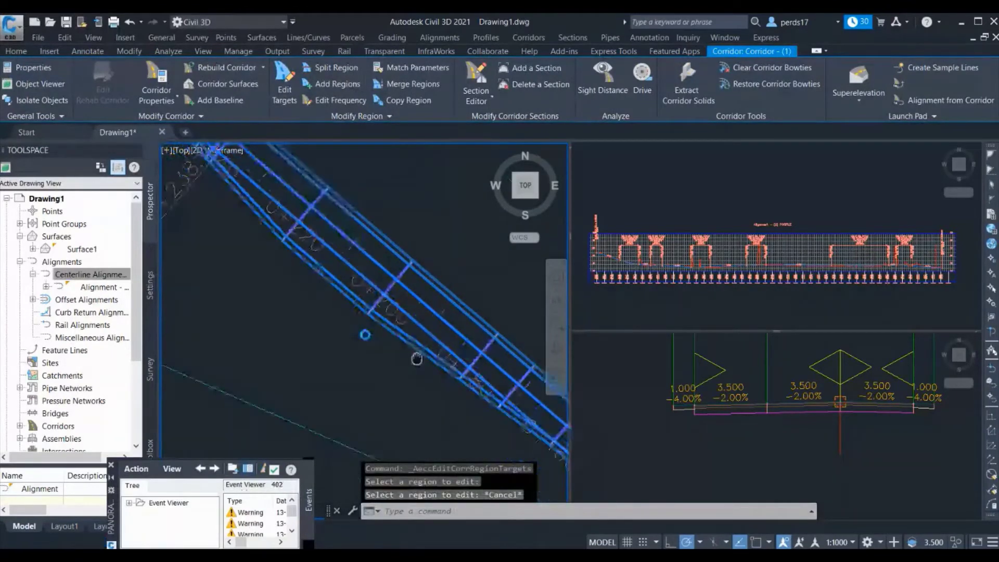
{"action": "scroll", "coordinate": [328, 276], "scroll_direction": "down", "scroll_amount": 2}
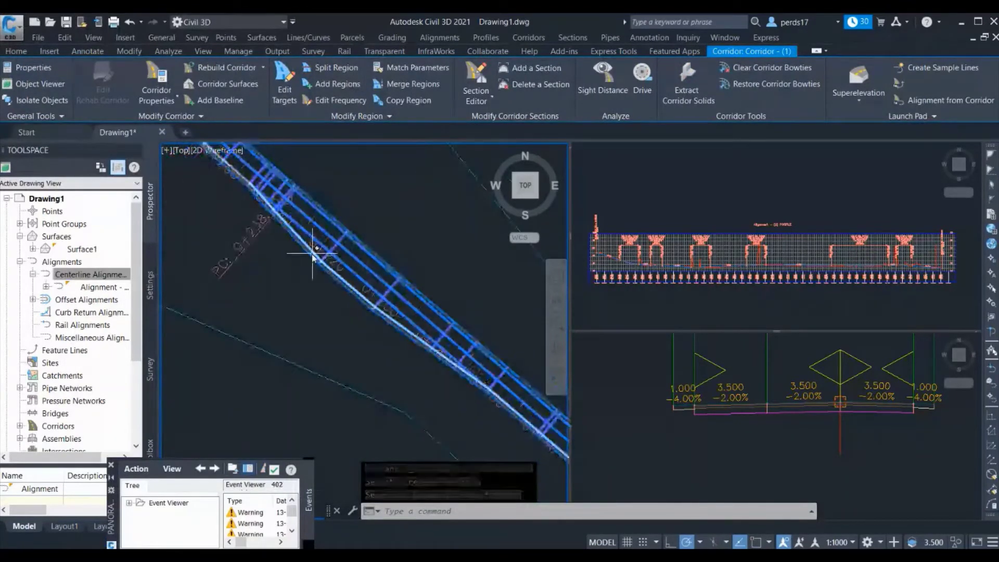
{"action": "left_click", "coordinate": [111, 465]}
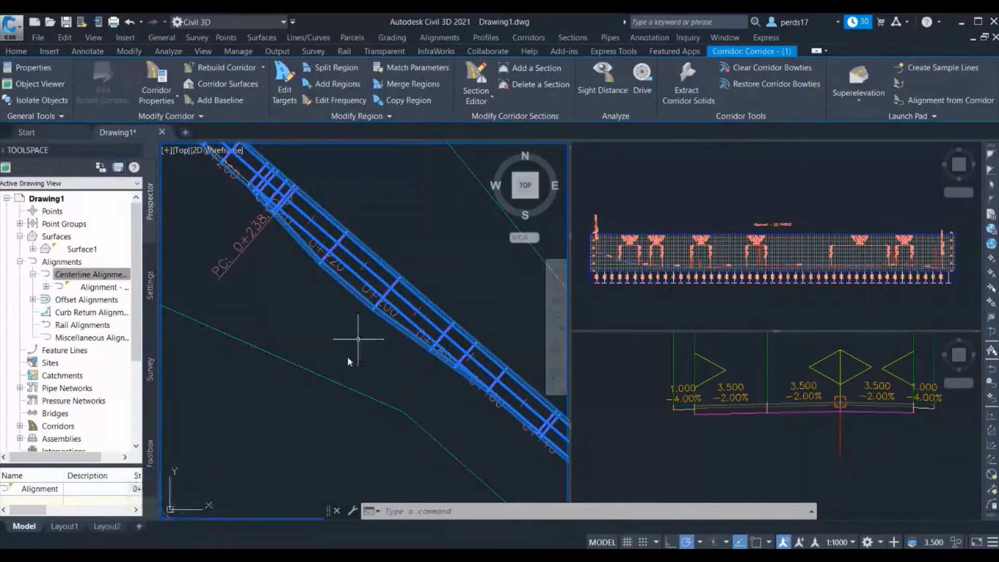
{"action": "key", "text": "Escape"}
{"action": "key", "text": "Escape"}
{"action": "mouse_move", "coordinate": [357, 312]}
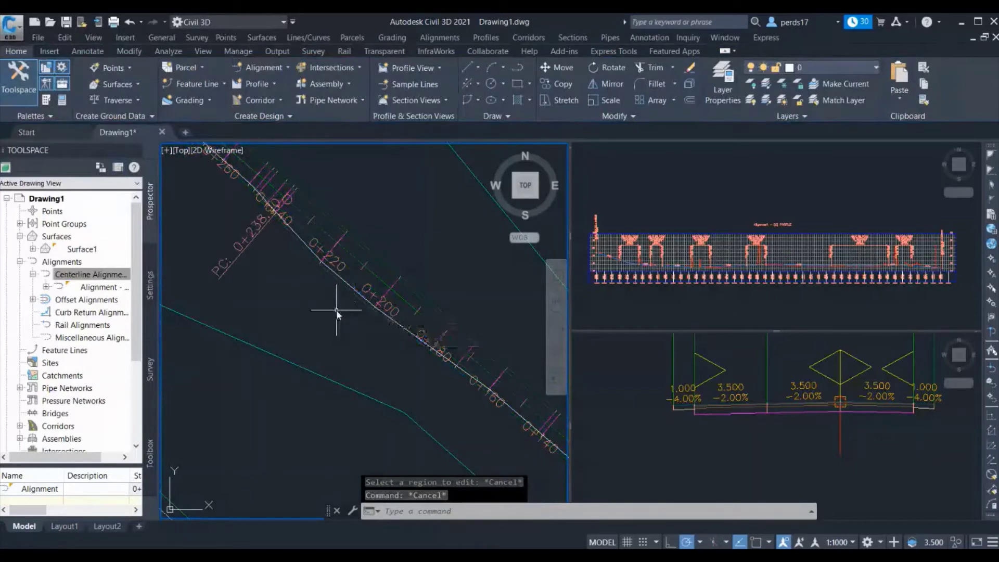
{"action": "key", "text": "Escape"}
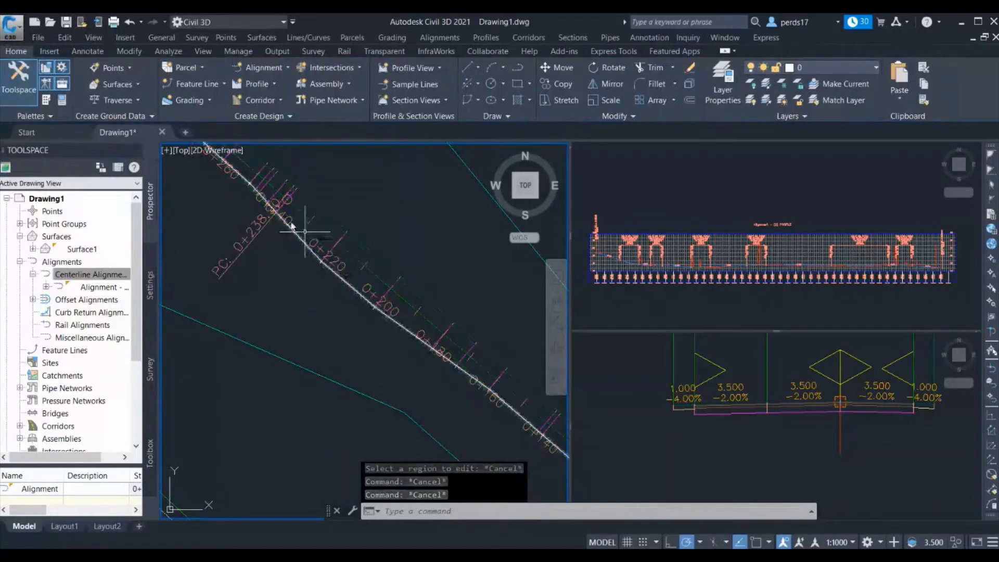
Edit the left offset alignment's widening region to run from station 0+210 to 0+230.
{"action": "scroll", "coordinate": [347, 287], "scroll_direction": "up", "scroll_amount": 2}
{"action": "left_click", "coordinate": [349, 286]}
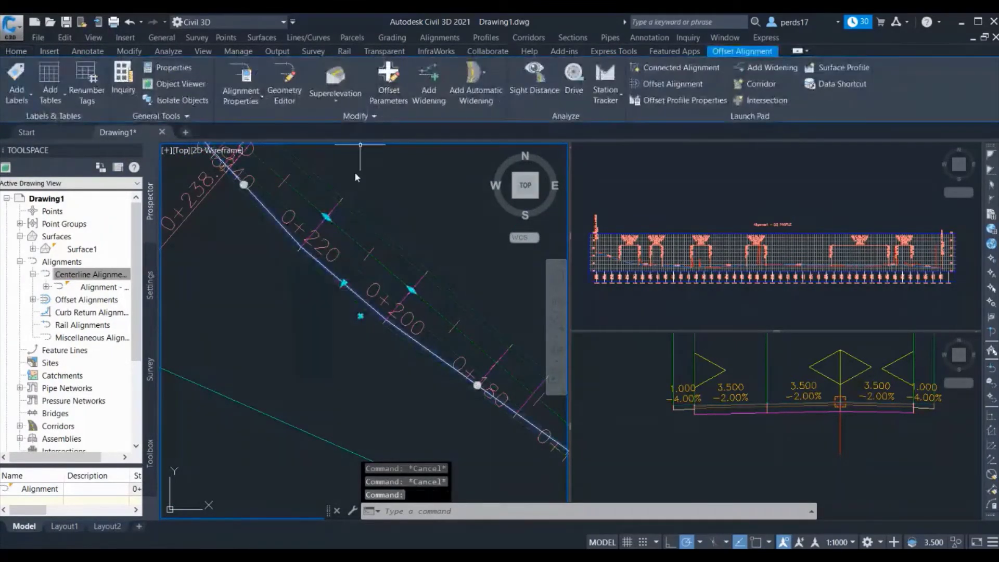
{"action": "left_click", "coordinate": [386, 81]}
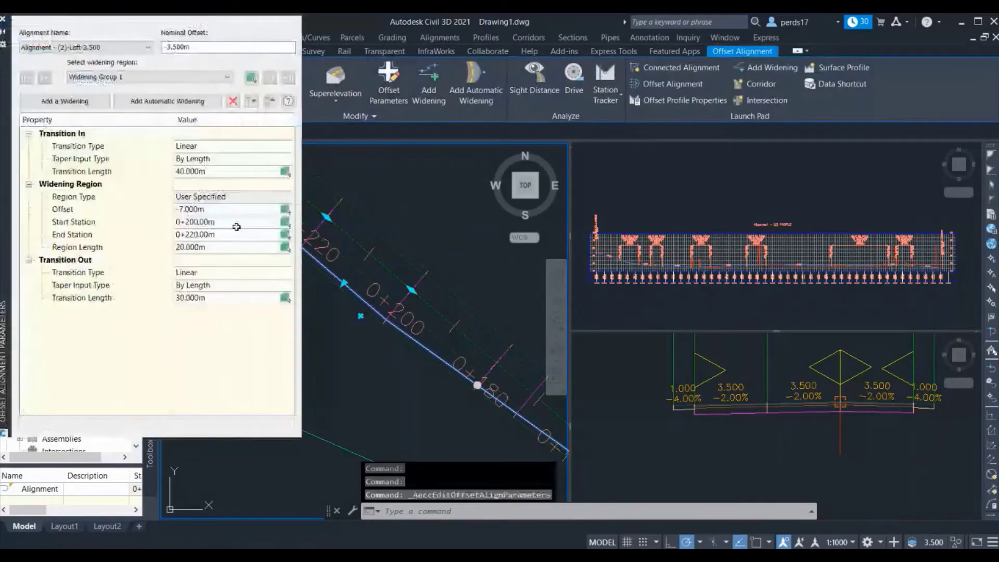
{"action": "left_click", "coordinate": [205, 221]}
{"action": "type", "text": "210"}
{"action": "key", "text": "Return"}
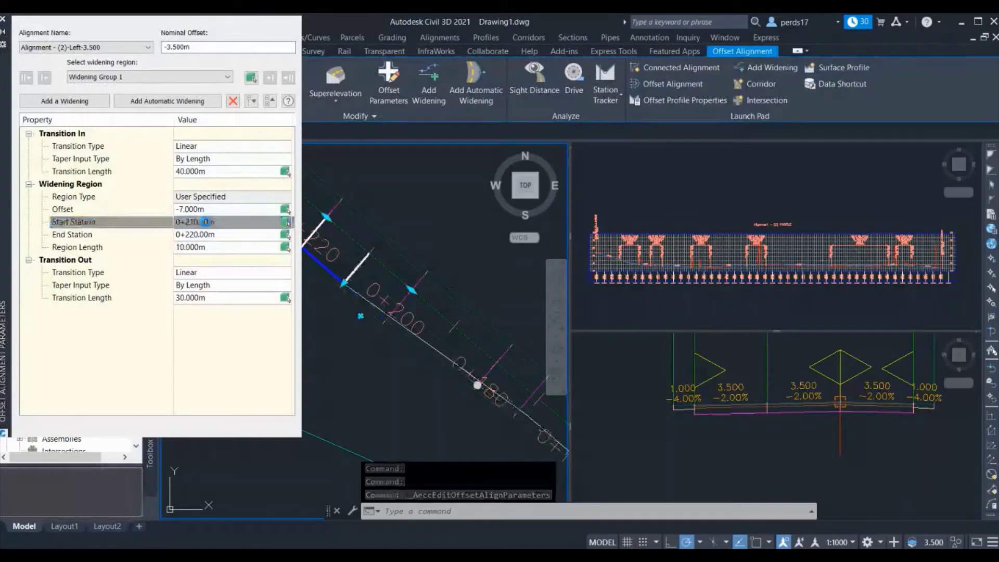
{"action": "left_click", "coordinate": [211, 234]}
{"action": "type", "text": "230"}
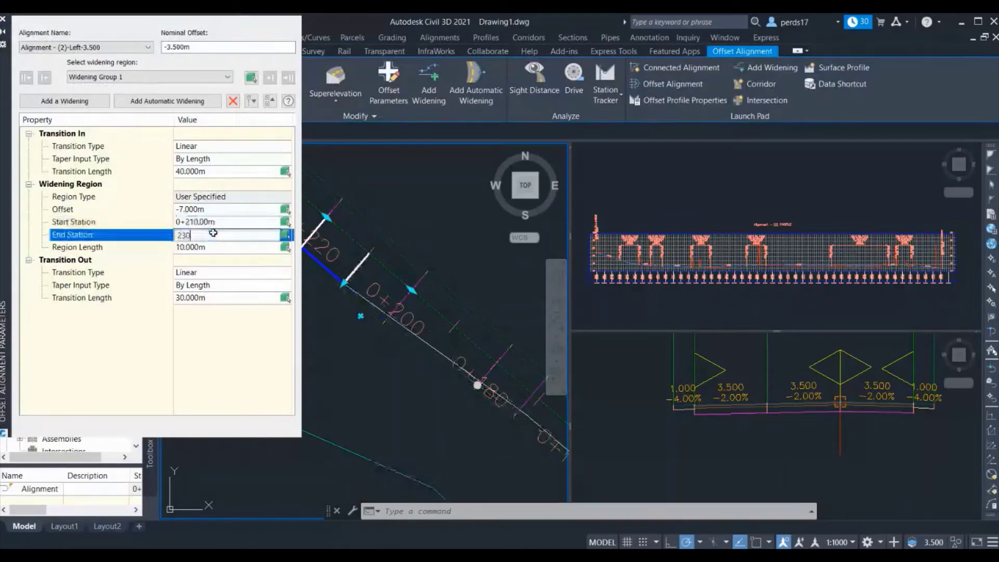
{"action": "key", "text": "Return"}
{"action": "key", "text": "Escape"}
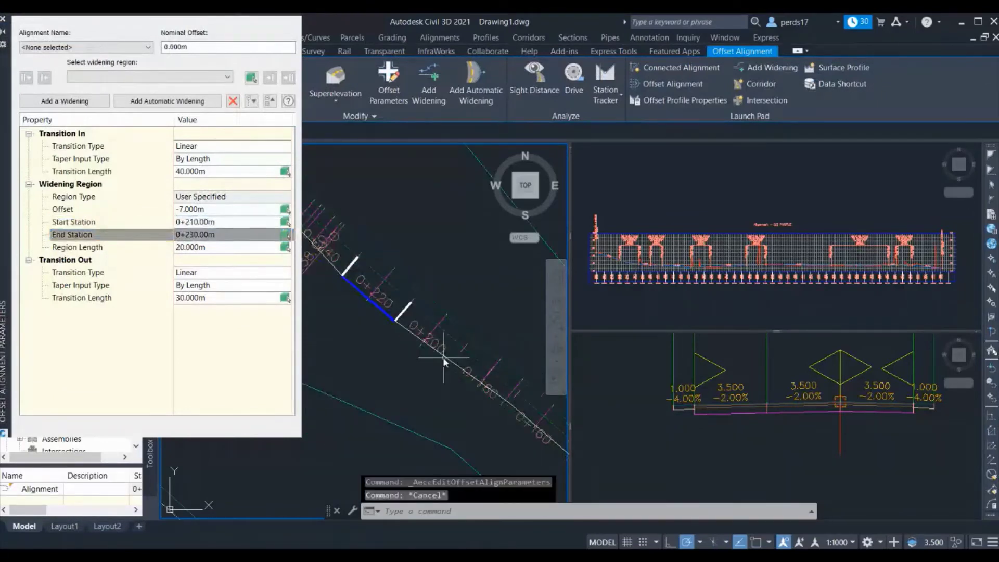
Rebuild the corridor to apply the changed widening stations.
{"action": "left_click", "coordinate": [443, 360]}
{"action": "right_click", "coordinate": [435, 355]}
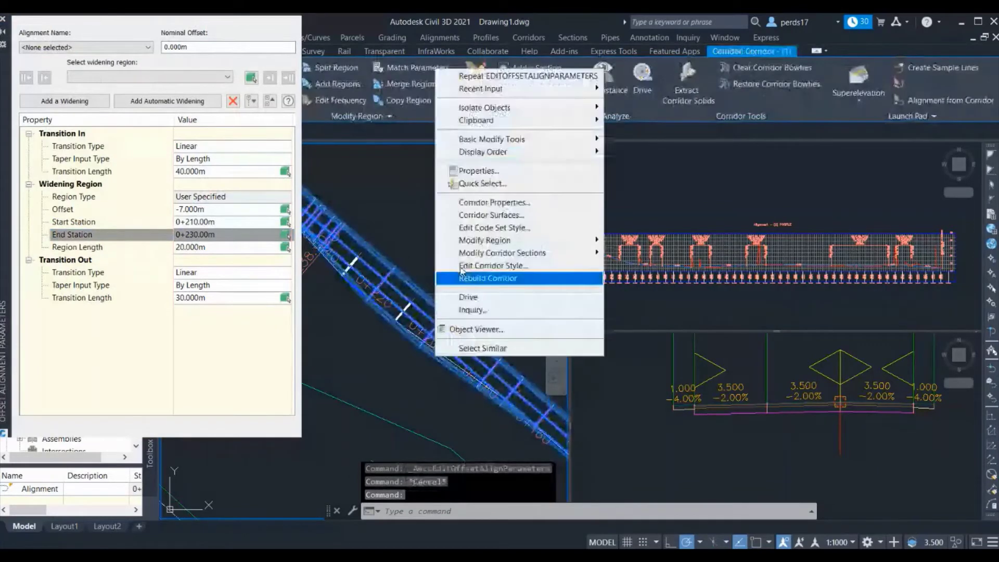
{"action": "left_click", "coordinate": [458, 273]}
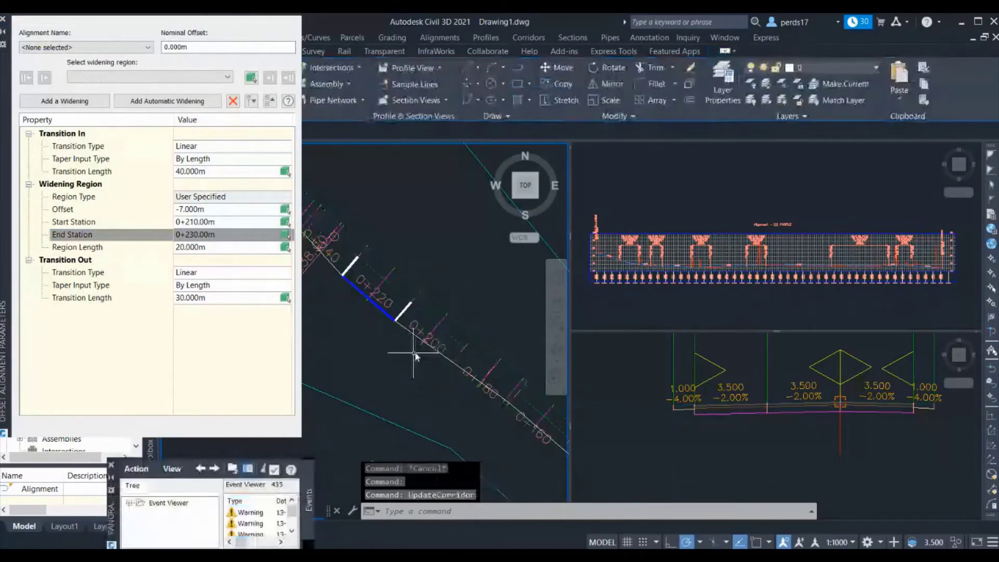
{"action": "key", "text": "Escape"}
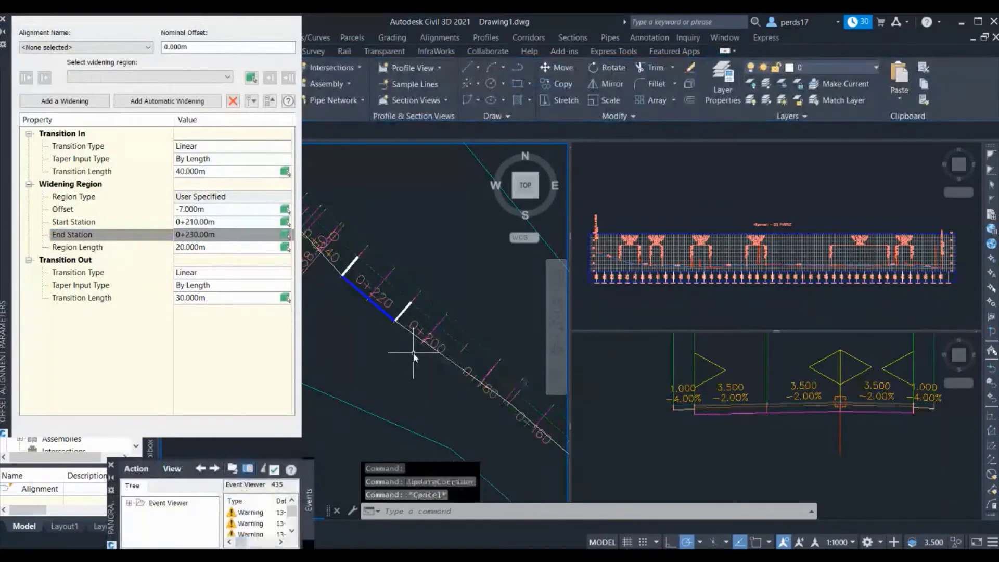
Set the widening's region length to 40 m, rebuild the corridor and check the lengthened bus bay.
{"action": "left_click", "coordinate": [225, 248]}
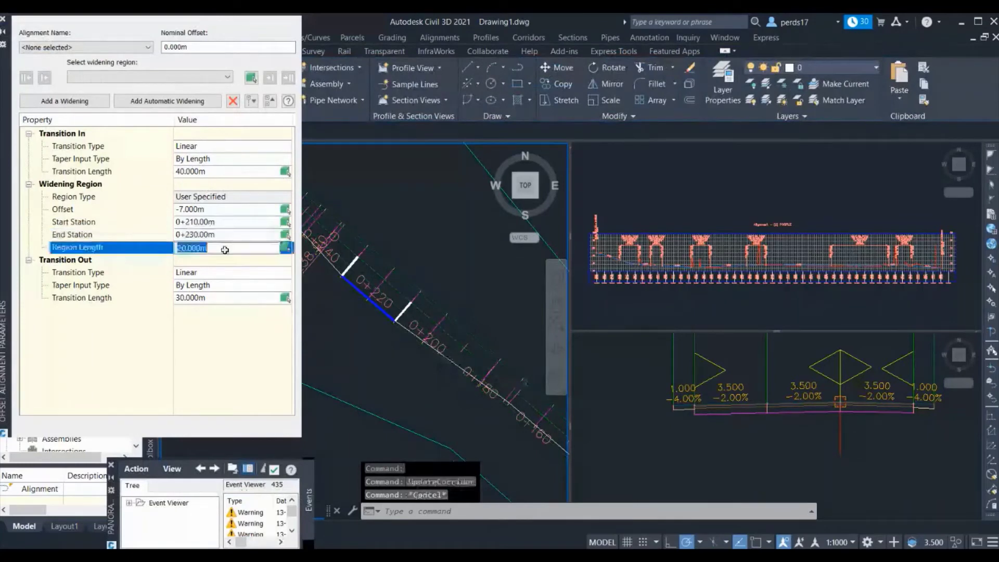
{"action": "type", "text": "40"}
{"action": "key", "text": "Return"}
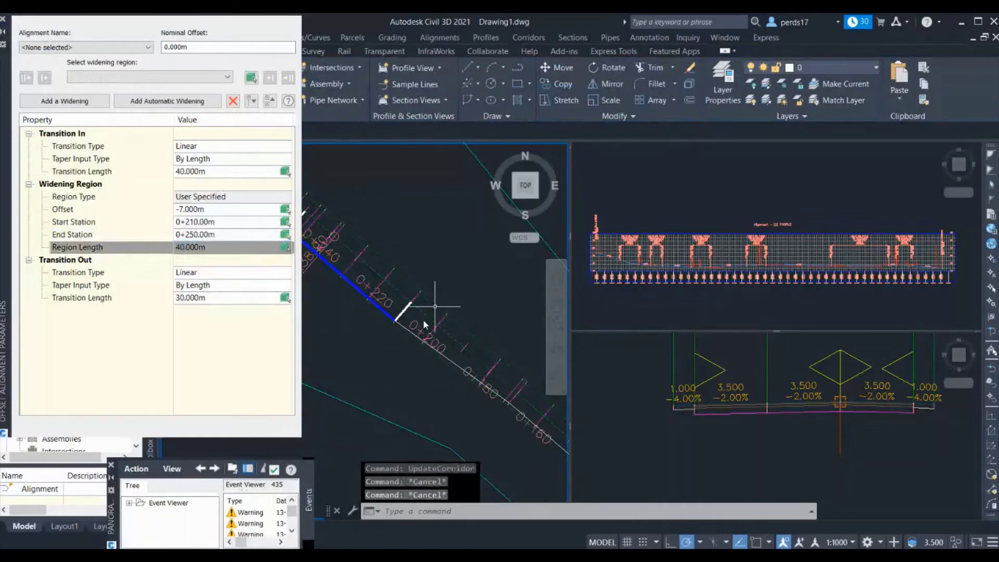
{"action": "left_click", "coordinate": [437, 305]}
{"action": "right_click", "coordinate": [437, 305]}
{"action": "left_click", "coordinate": [484, 224]}
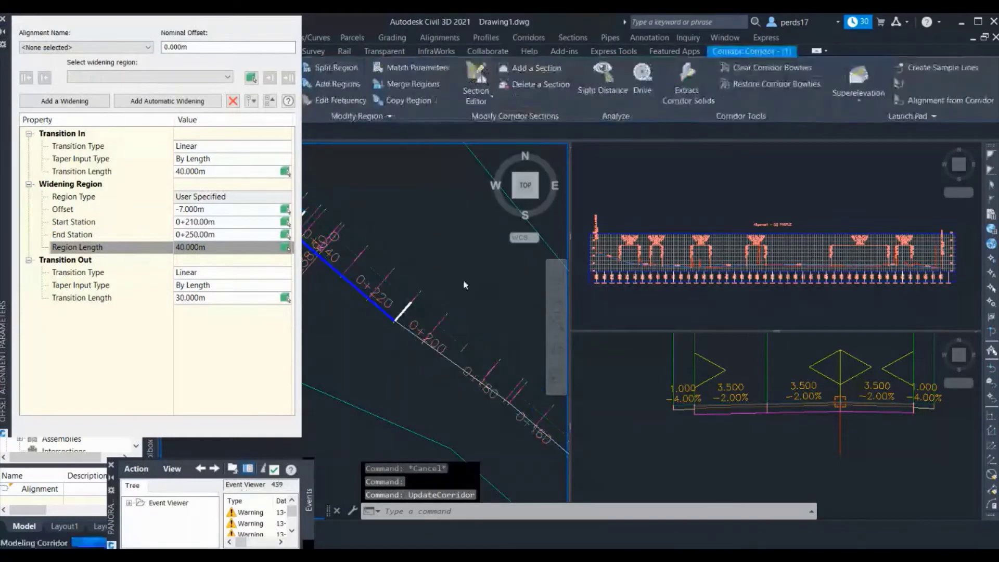
{"action": "key", "text": "Escape"}
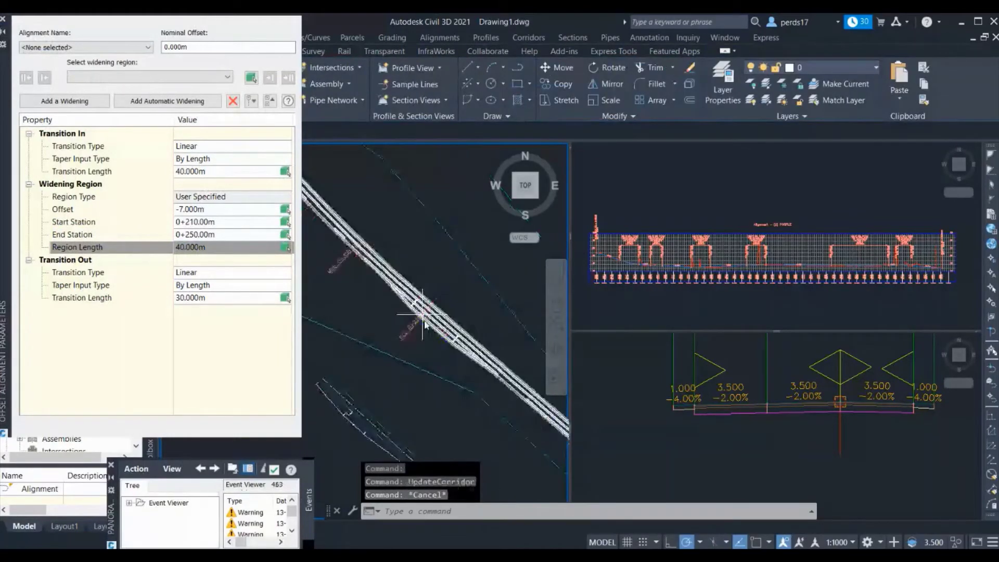
{"action": "scroll", "coordinate": [422, 315], "scroll_direction": "up", "scroll_amount": 3}
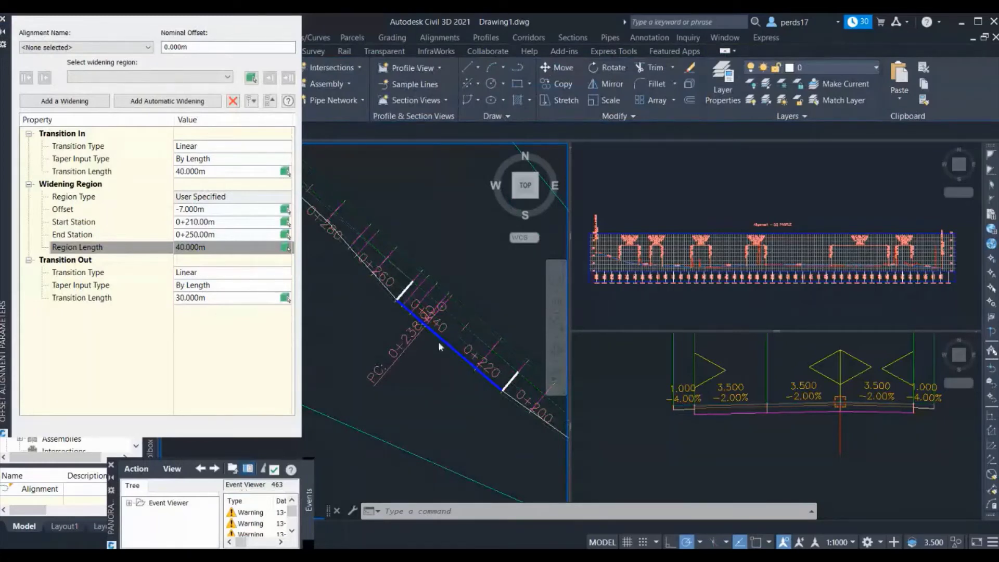
{"action": "scroll", "coordinate": [449, 370], "scroll_direction": "down", "scroll_amount": 2}
{"action": "scroll", "coordinate": [449, 374], "scroll_direction": "down", "scroll_amount": 2}
{"action": "scroll", "coordinate": [456, 368], "scroll_direction": "up", "scroll_amount": 2}
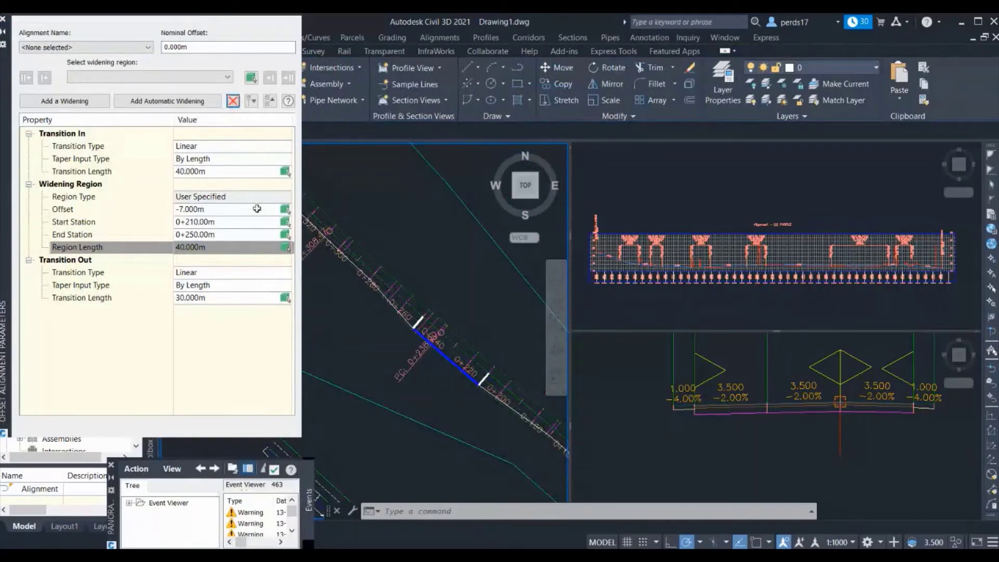
Delete the widening region Widening Group 1 from the left offset alignment through its offset parameters.
{"action": "left_click", "coordinate": [3, 19]}
{"action": "key", "text": "Escape"}
{"action": "key", "text": "Escape"}
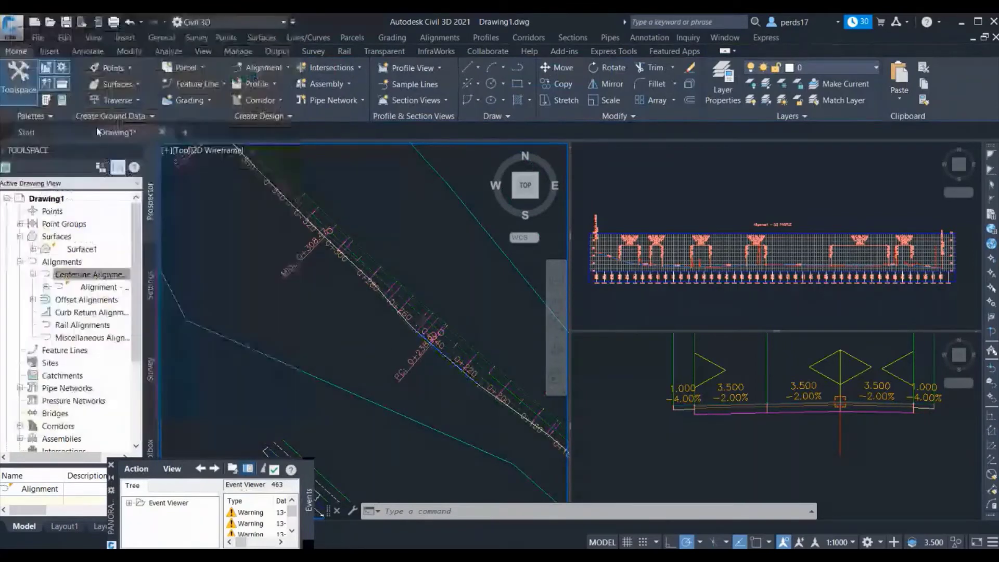
{"action": "scroll", "coordinate": [403, 315], "scroll_direction": "up", "scroll_amount": 4}
{"action": "left_click", "coordinate": [416, 316]}
{"action": "left_click", "coordinate": [416, 315]}
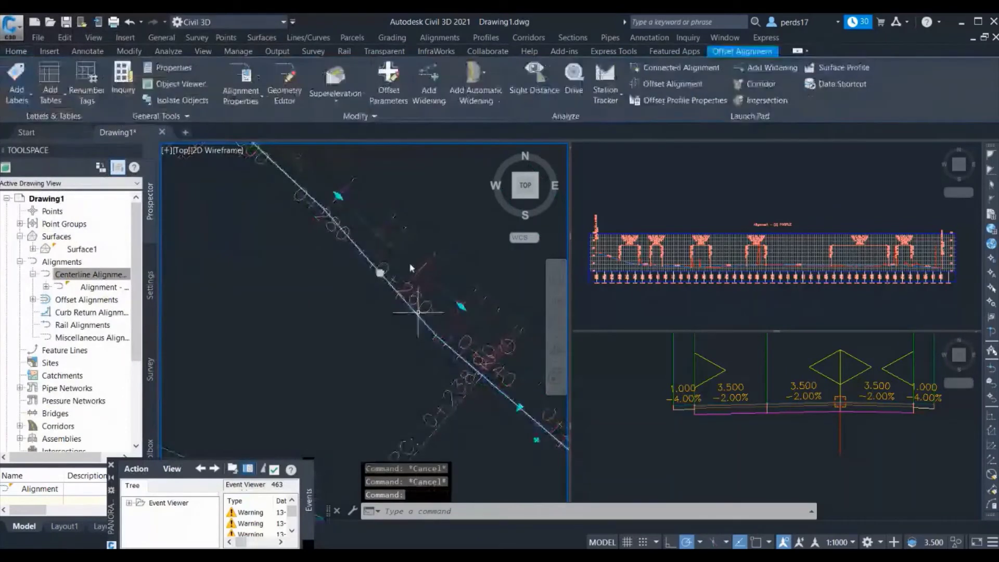
{"action": "left_click", "coordinate": [389, 86]}
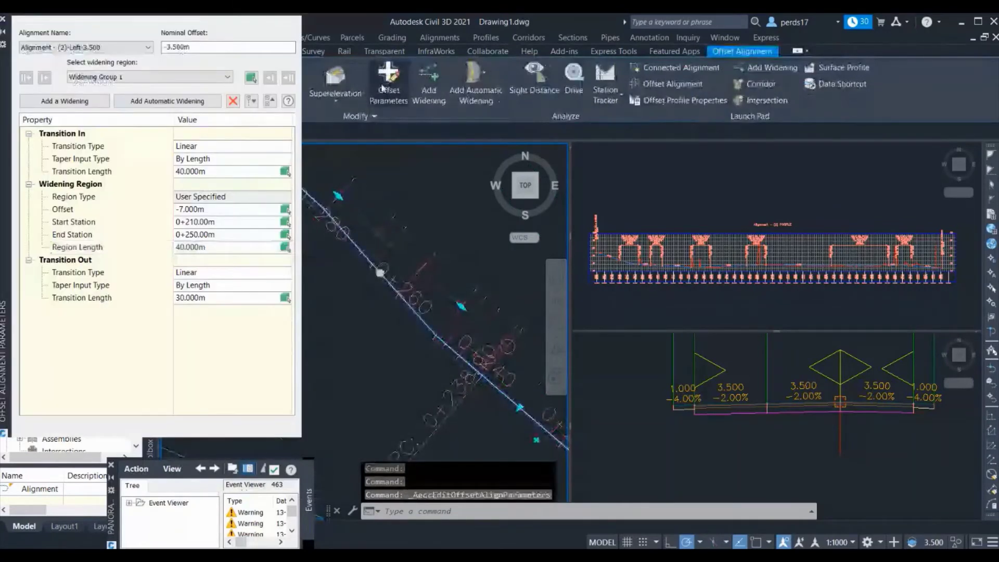
{"action": "left_click", "coordinate": [233, 102]}
{"action": "left_click", "coordinate": [3, 19]}
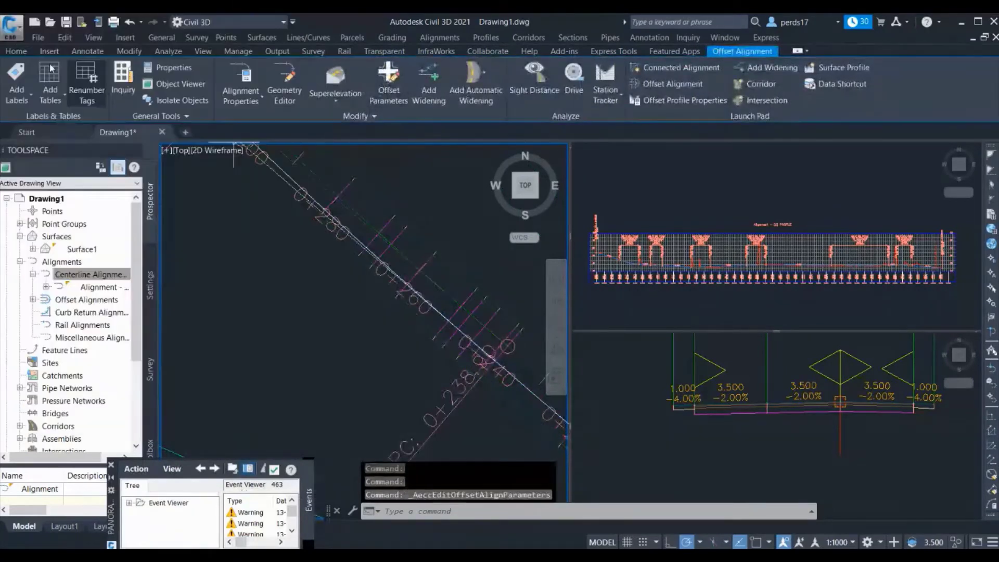
{"action": "key", "text": "Escape"}
Rebuild the corridor to apply the removed widening and check the road edge in plan.
{"action": "left_click", "coordinate": [395, 296]}
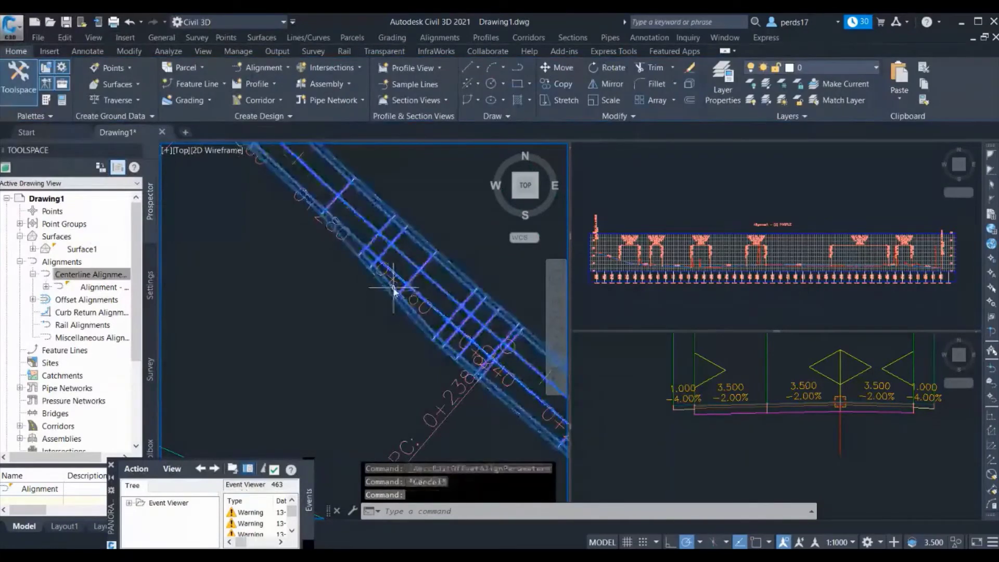
{"action": "right_click", "coordinate": [395, 296]}
{"action": "left_click", "coordinate": [433, 474]}
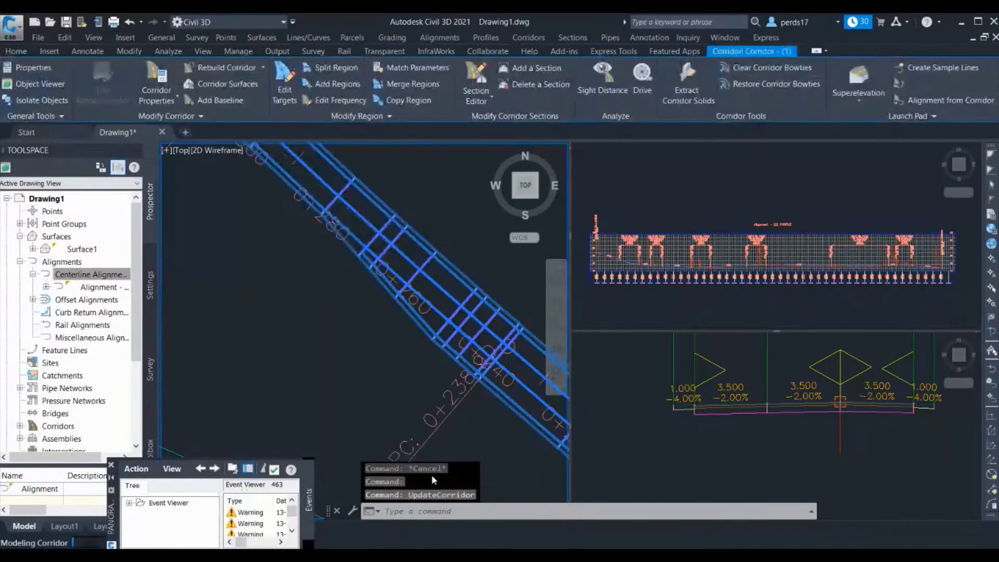
{"action": "scroll", "coordinate": [338, 297], "scroll_direction": "down", "scroll_amount": 5}
{"action": "key", "text": "Escape"}
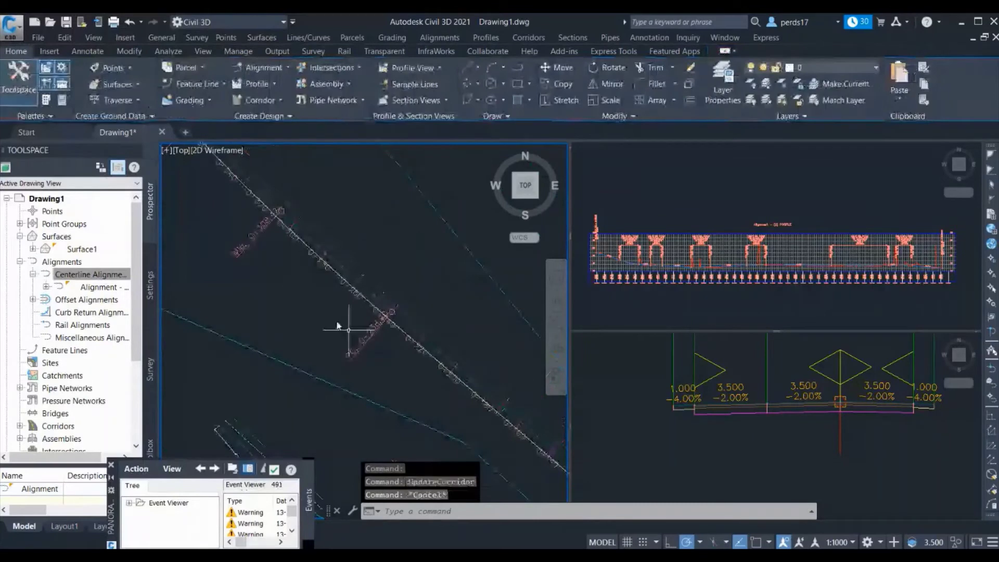
{"action": "scroll", "coordinate": [386, 364], "scroll_direction": "down", "scroll_amount": 2}
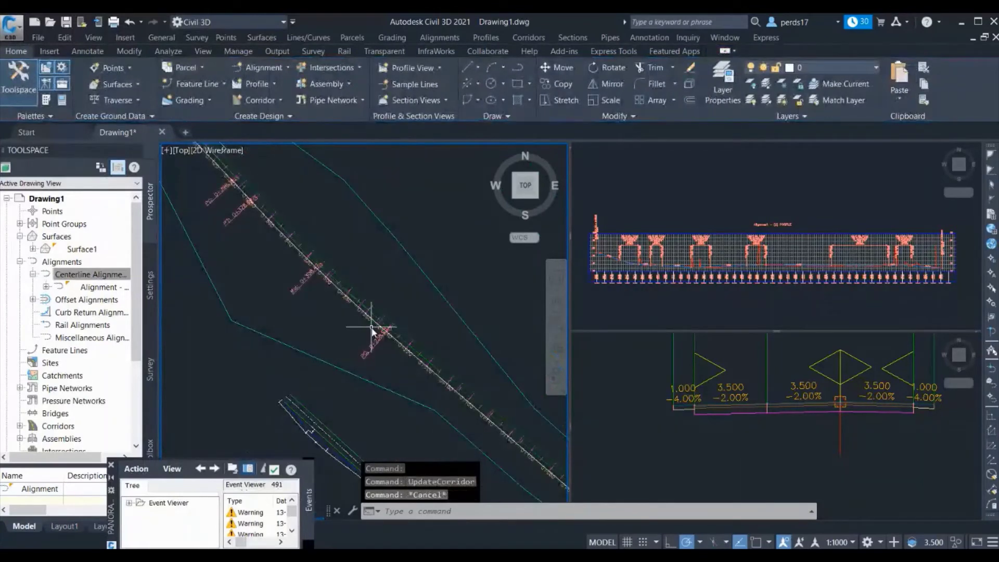
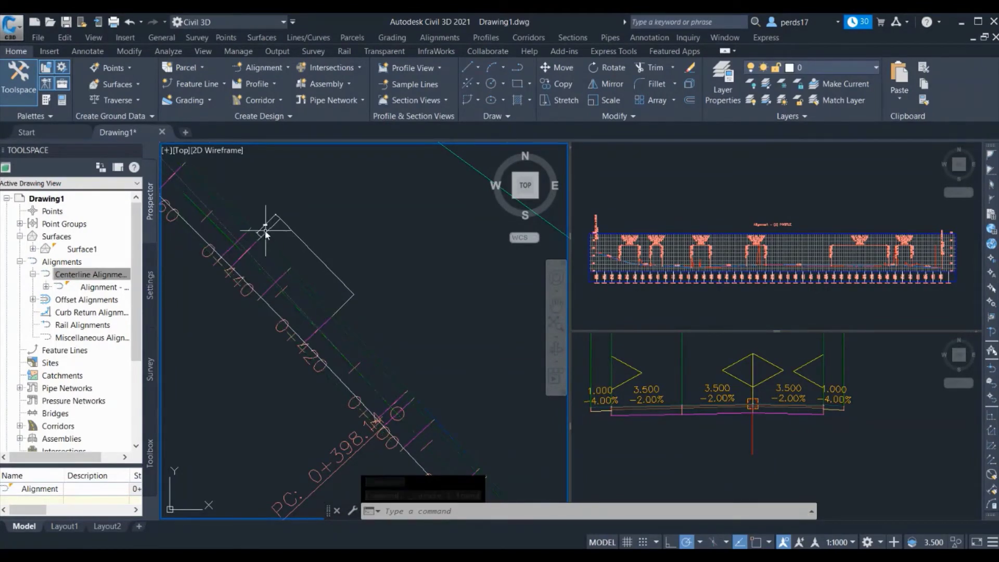
Examine the bay outline and its dimension in plan, and the right shoulder of the assembly section.
{"action": "scroll", "coordinate": [268, 229], "scroll_direction": "up", "scroll_amount": 2}
{"action": "scroll", "coordinate": [260, 227], "scroll_direction": "up", "scroll_amount": 1}
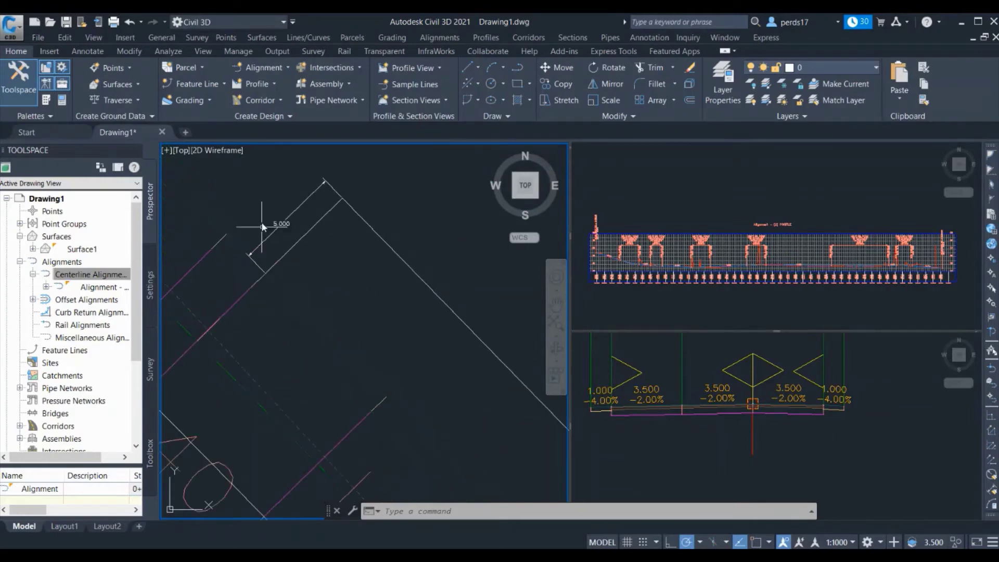
{"action": "scroll", "coordinate": [312, 202], "scroll_direction": "up", "scroll_amount": 1}
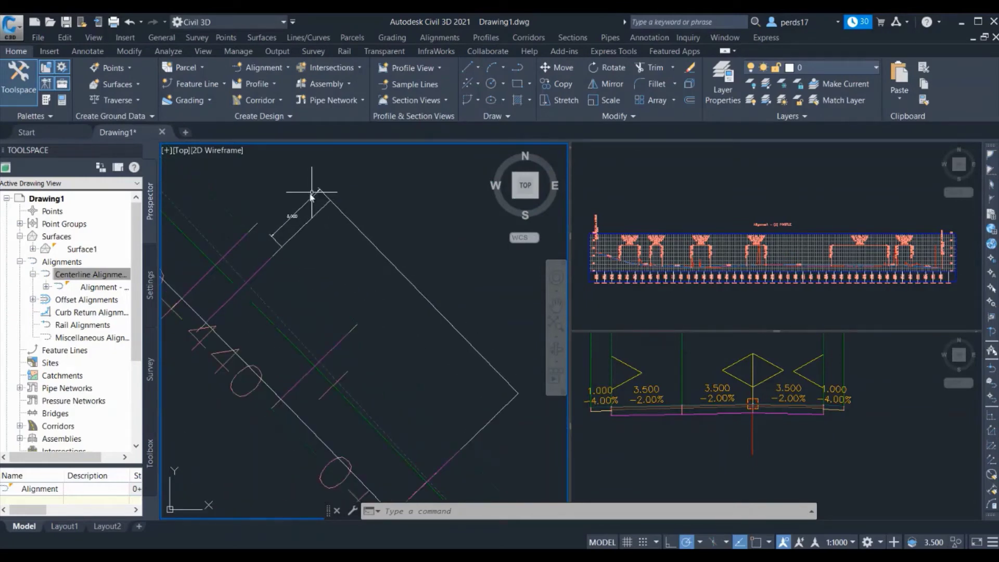
{"action": "scroll", "coordinate": [337, 201], "scroll_direction": "down", "scroll_amount": 2}
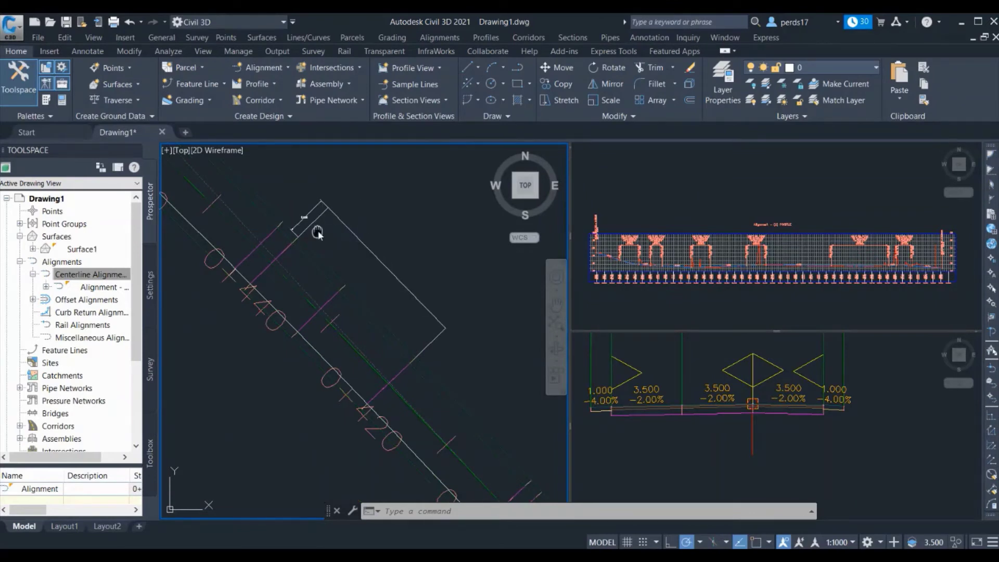
{"action": "middle_click_drag", "start_coordinate": [319, 229], "coordinate": [299, 239]}
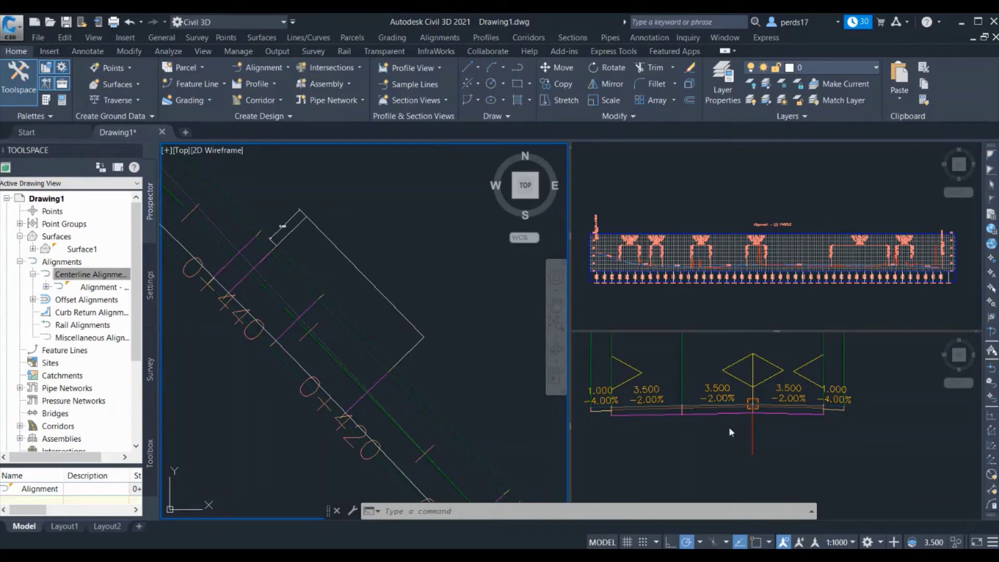
{"action": "left_click", "coordinate": [693, 427]}
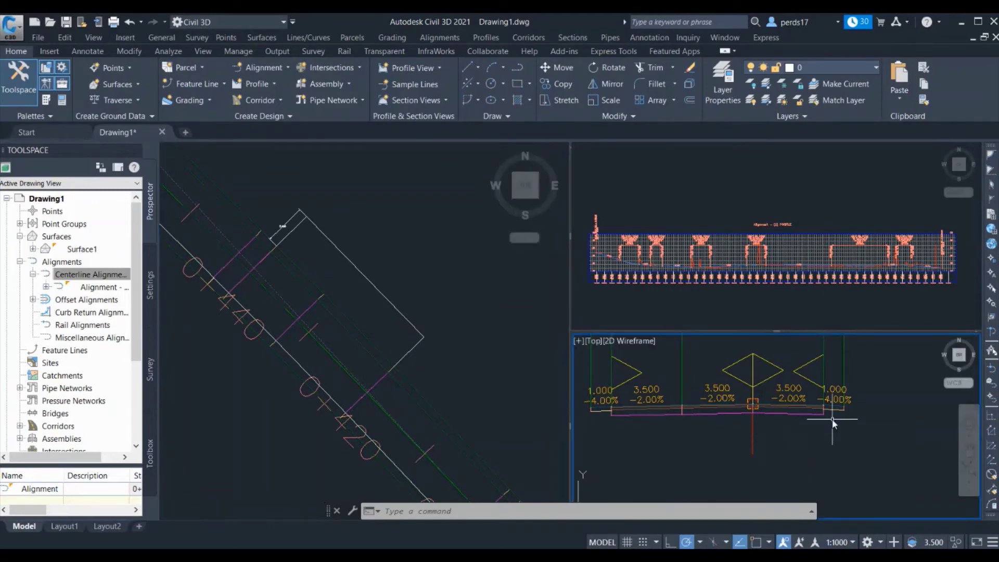
{"action": "scroll", "coordinate": [801, 419], "scroll_direction": "down", "scroll_amount": 2}
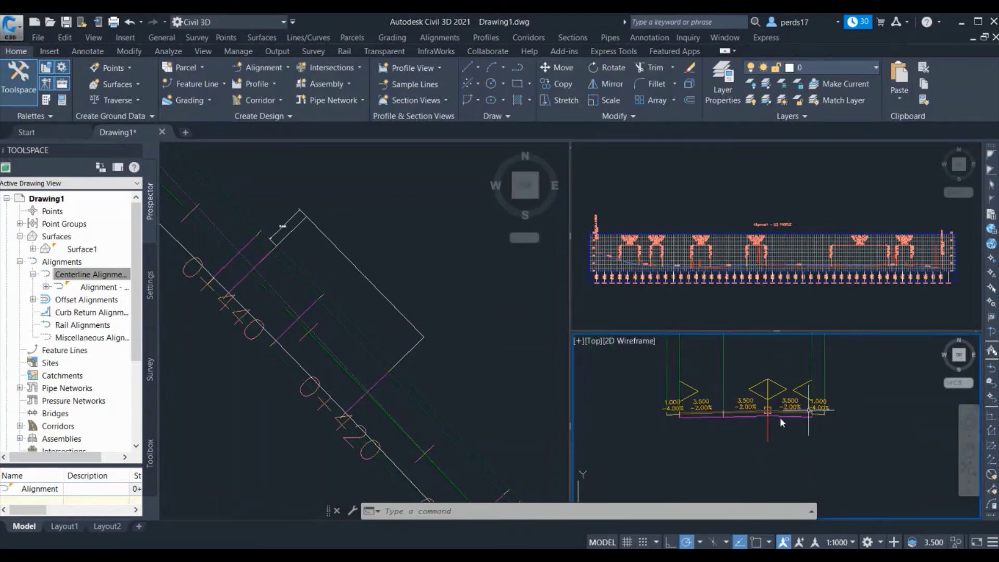
{"action": "scroll", "coordinate": [826, 417], "scroll_direction": "up", "scroll_amount": 5}
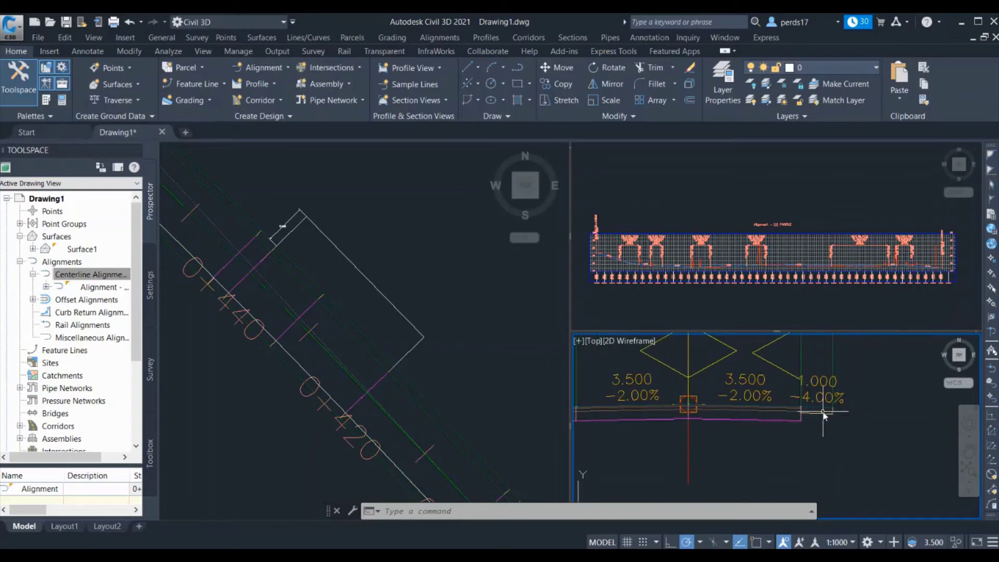
{"action": "scroll", "coordinate": [841, 414], "scroll_direction": "down", "scroll_amount": 2}
{"action": "scroll", "coordinate": [831, 413], "scroll_direction": "up", "scroll_amount": 2}
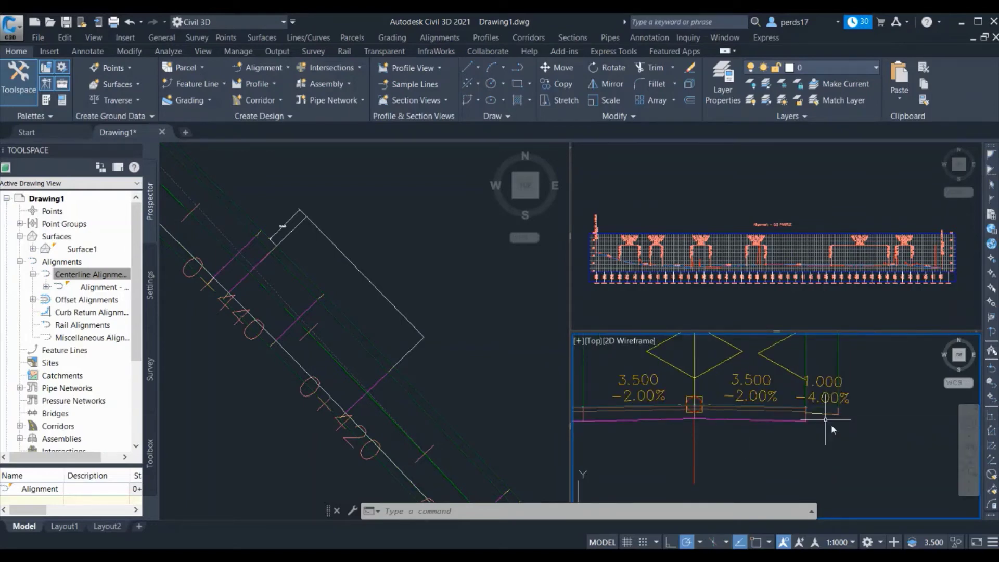
Attach a right-side ShoulderExtendAll subassembly with a 0:1 daylight slope to the outer edge of the assembly's right shoulder.
{"action": "left_click", "coordinate": [48, 101]}
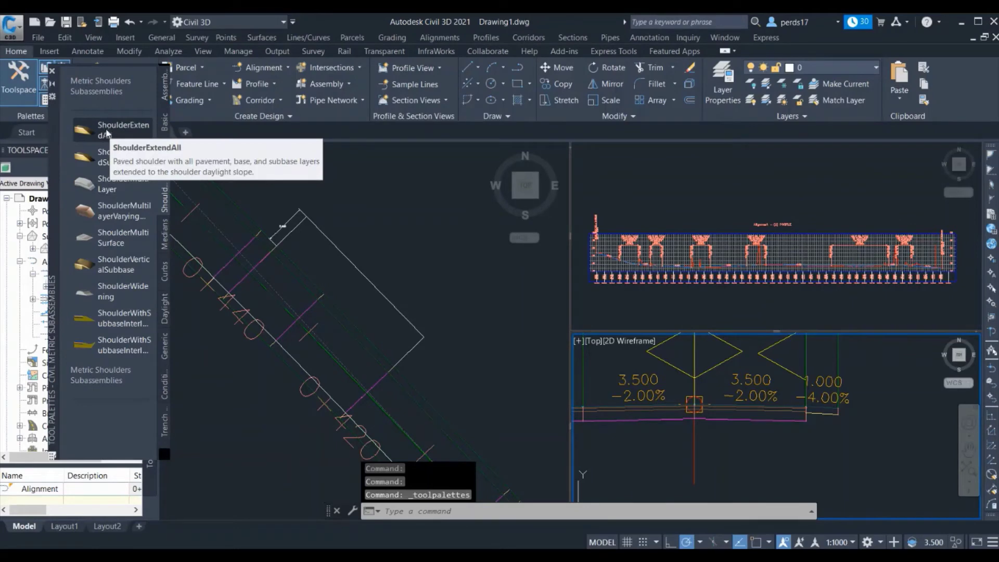
{"action": "left_click", "coordinate": [107, 133]}
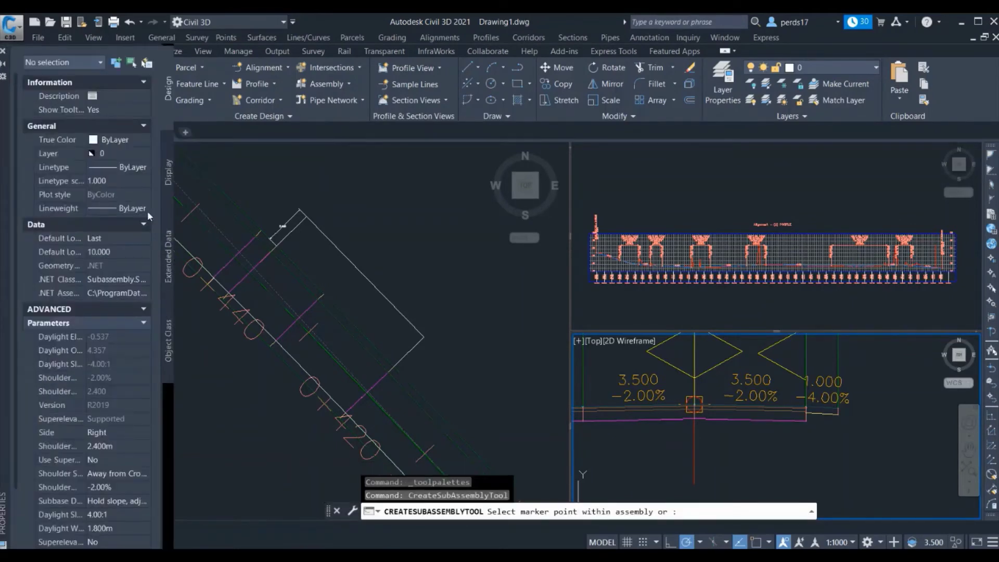
{"action": "scroll", "coordinate": [115, 408], "scroll_direction": "down", "scroll_amount": 3}
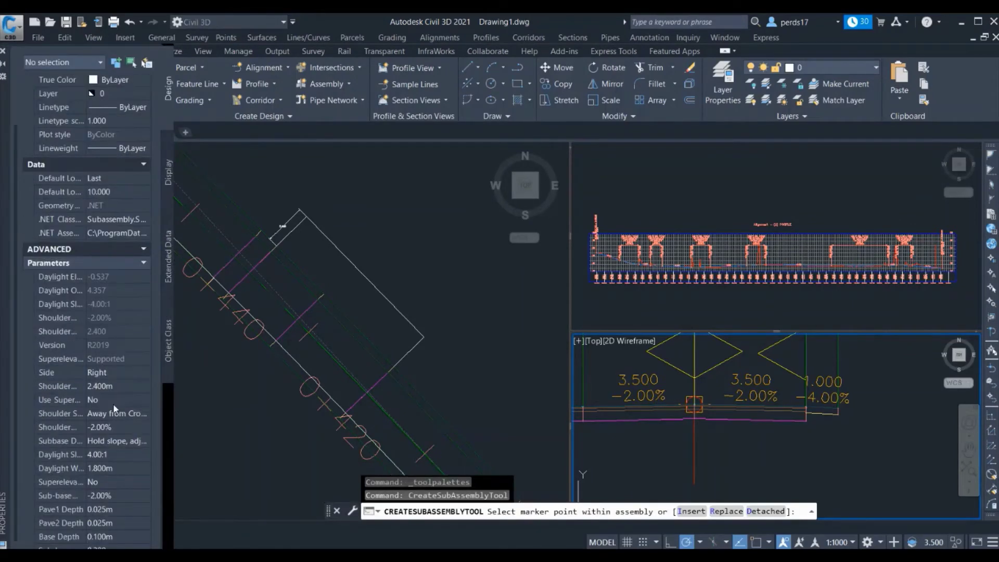
{"action": "left_click", "coordinate": [107, 459]}
{"action": "type", "text": "1"}
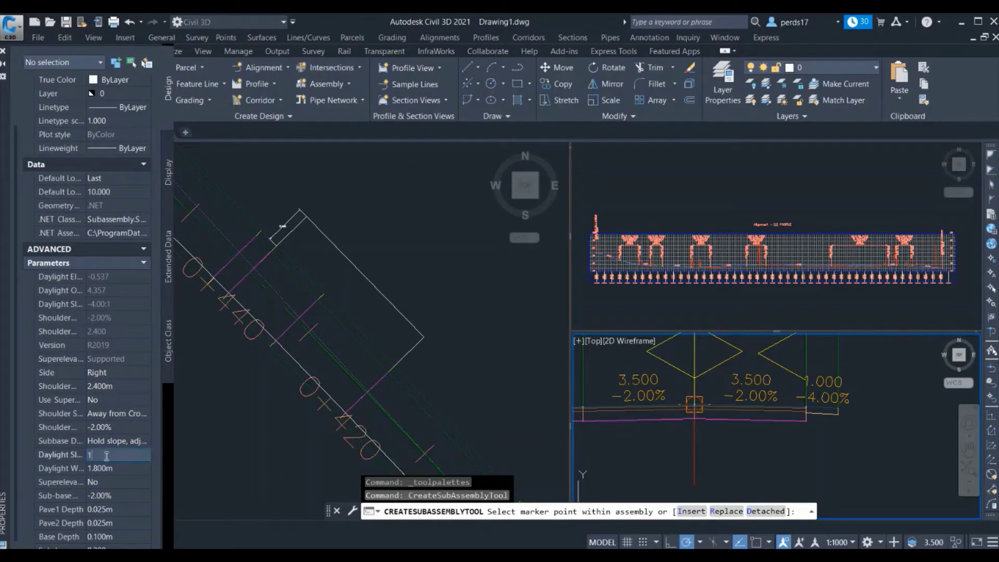
{"action": "key", "text": "BackSpace"}
{"action": "type", "text": "0"}
{"action": "key", "text": "Tab"}
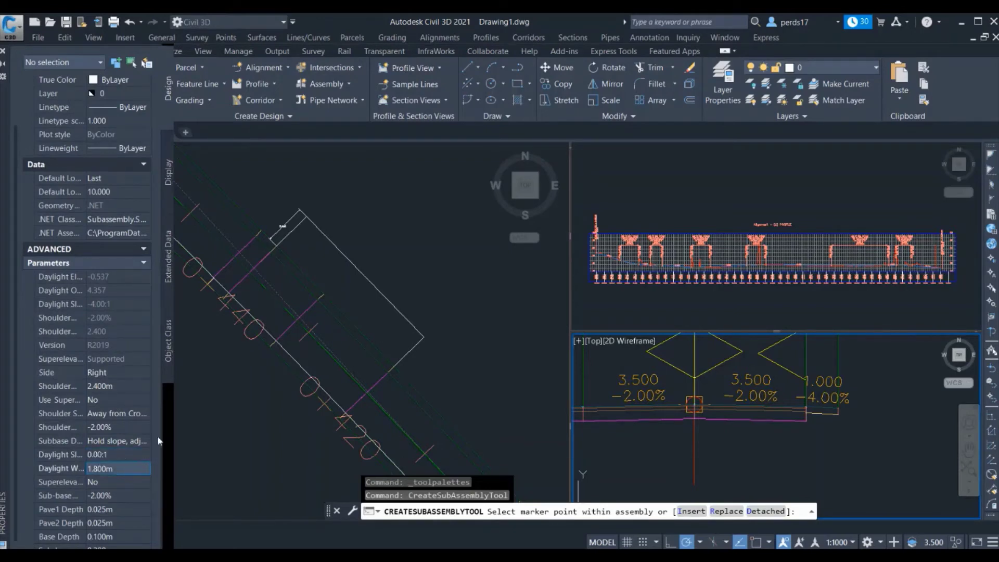
{"action": "scroll", "coordinate": [890, 417], "scroll_direction": "up", "scroll_amount": 4}
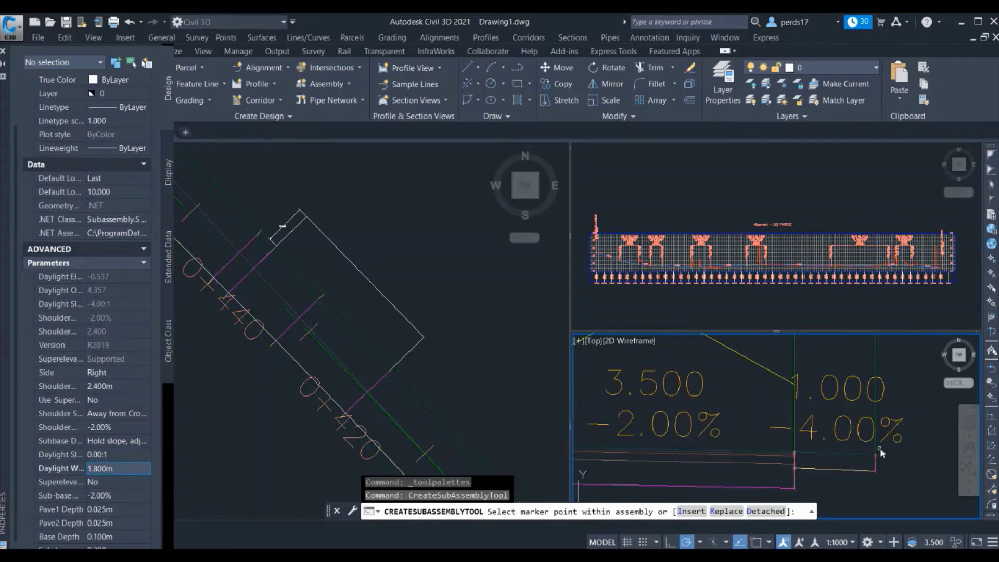
{"action": "scroll", "coordinate": [875, 447], "scroll_direction": "down", "scroll_amount": 4}
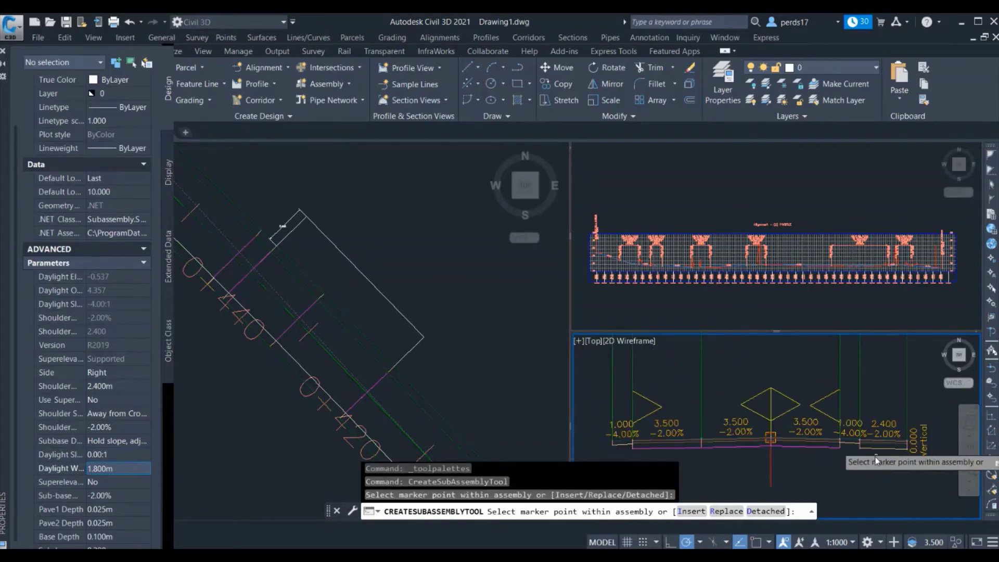
{"action": "key", "text": "Escape"}
Set the shoulder width of the added ShoulderExtendAll subassembly to 1 m.
{"action": "left_click", "coordinate": [892, 445]}
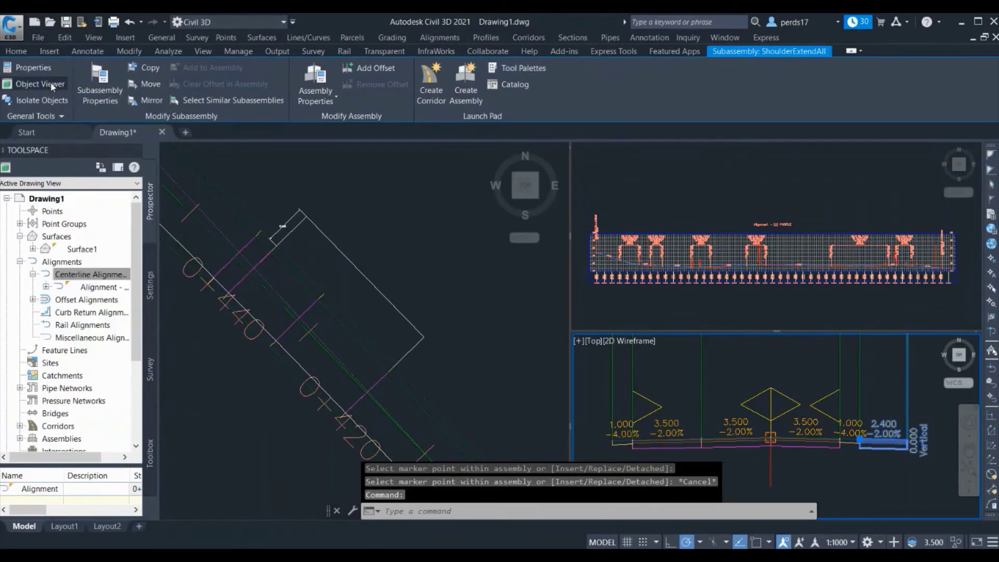
{"action": "left_click", "coordinate": [34, 68]}
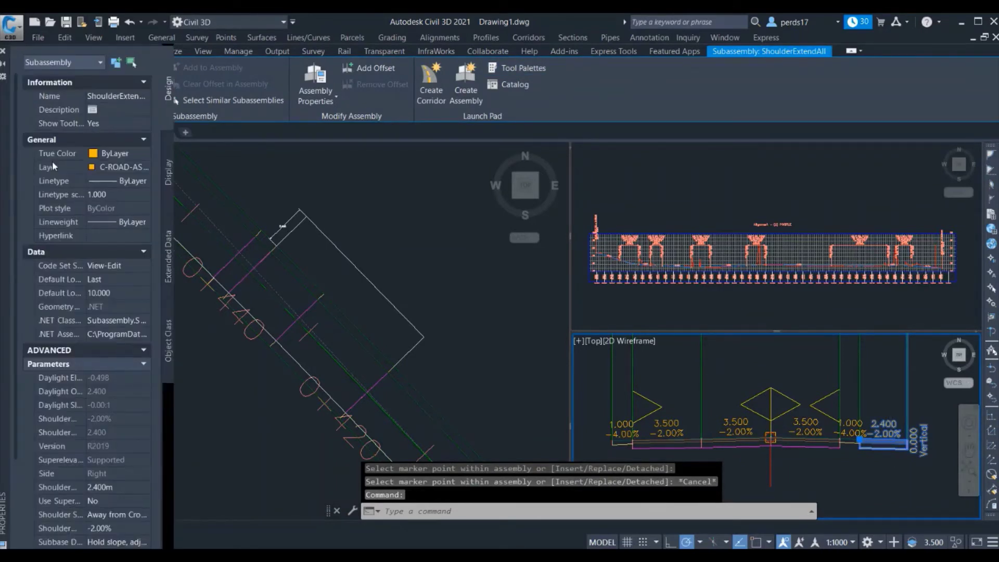
{"action": "left_click", "coordinate": [110, 431]}
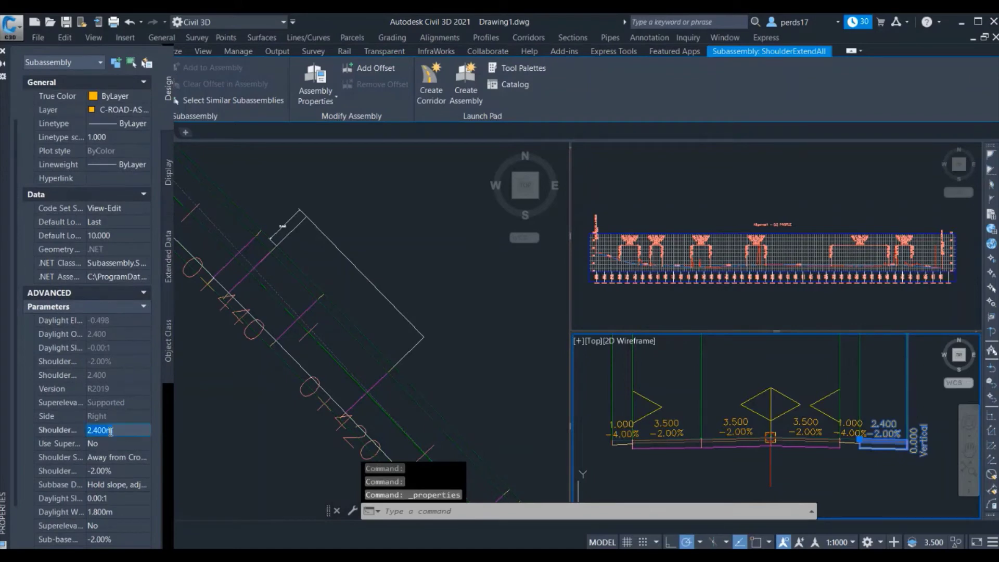
{"action": "type", "text": "1"}
{"action": "key", "text": "Return"}
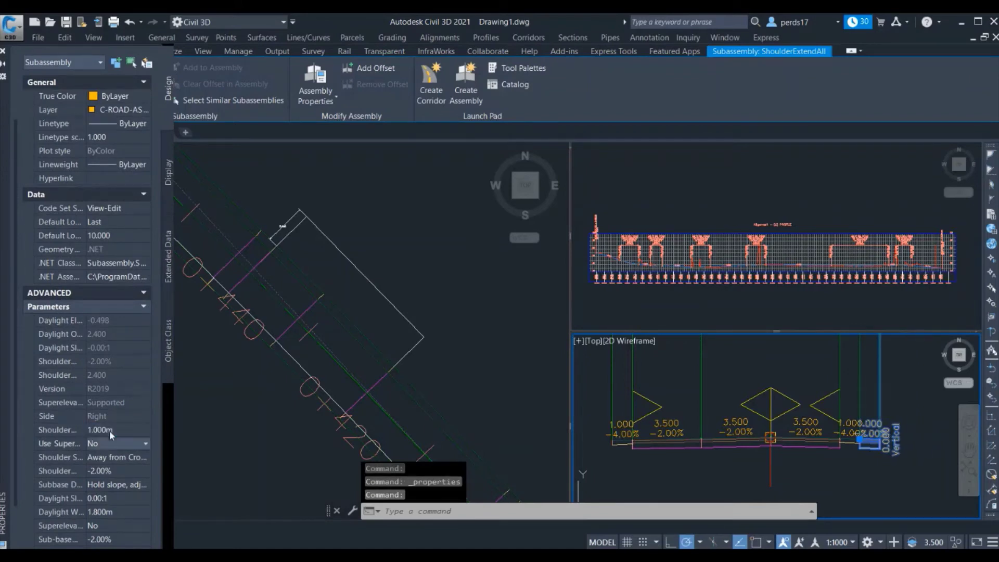
{"action": "scroll", "coordinate": [856, 416], "scroll_direction": "up", "scroll_amount": 3}
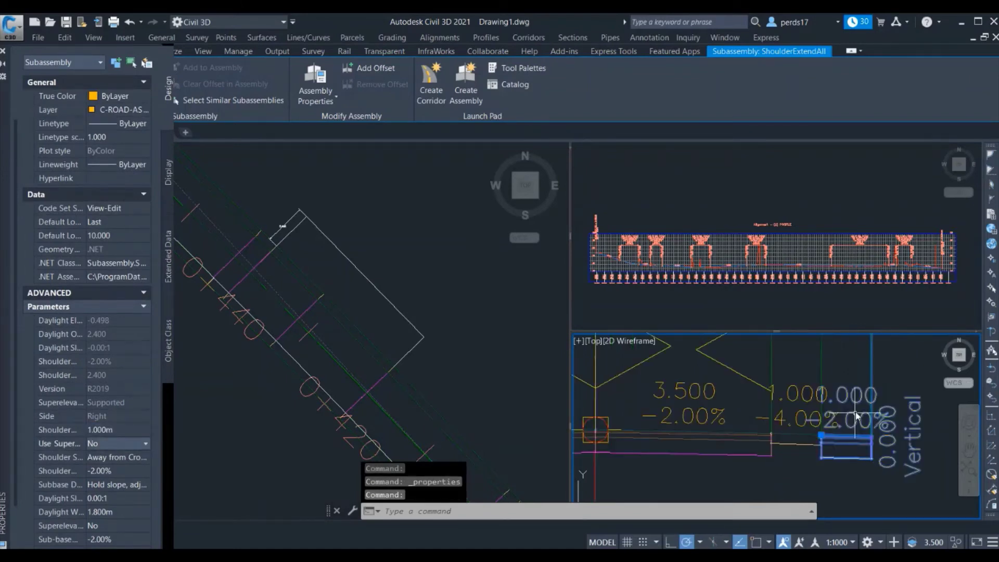
{"action": "key", "text": "Escape"}
{"action": "left_click", "coordinate": [3, 51]}
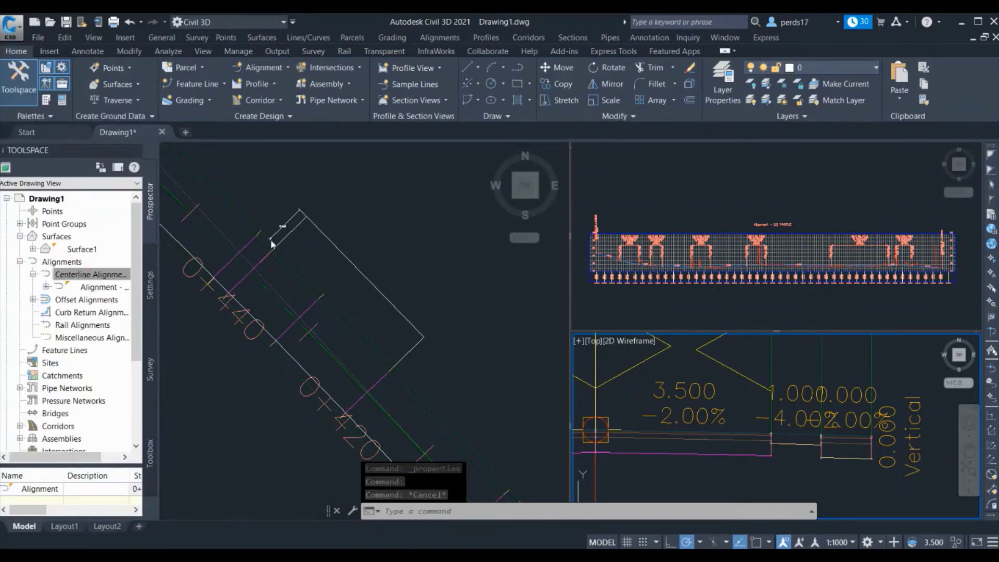
Create one offset alignment on the right of Alignment - (2) at 4.5 m, with none on the left.
{"action": "left_click", "coordinate": [302, 272]}
{"action": "scroll", "coordinate": [297, 265], "scroll_direction": "down", "scroll_amount": 2}
{"action": "key", "text": "Escape"}
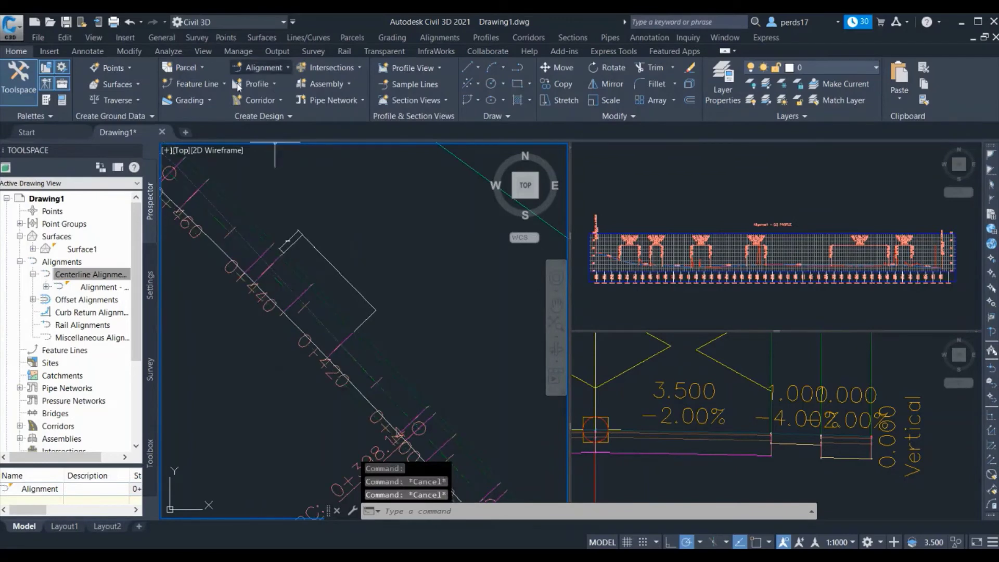
{"action": "left_click", "coordinate": [247, 66]}
{"action": "left_click", "coordinate": [294, 276]}
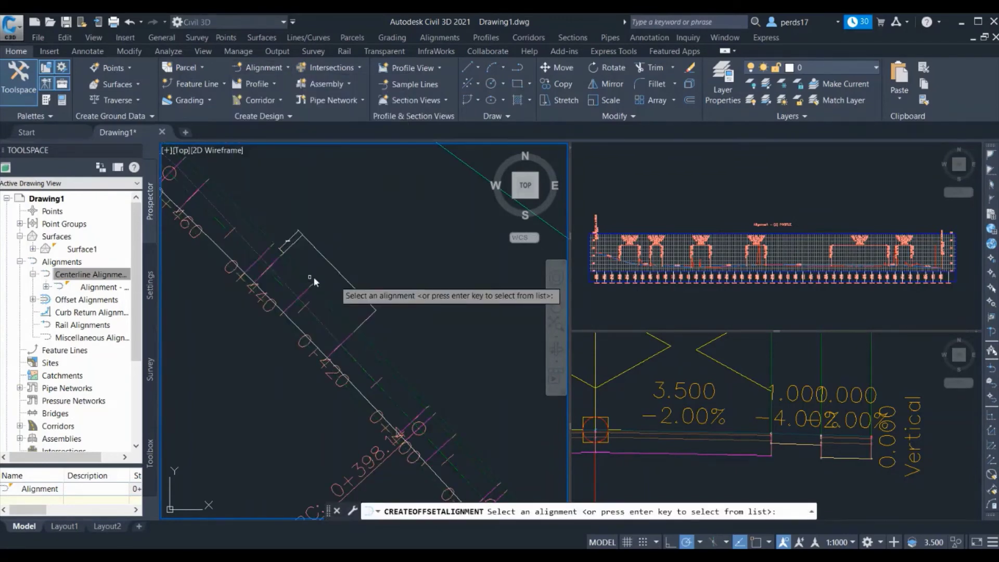
{"action": "key", "text": "Return"}
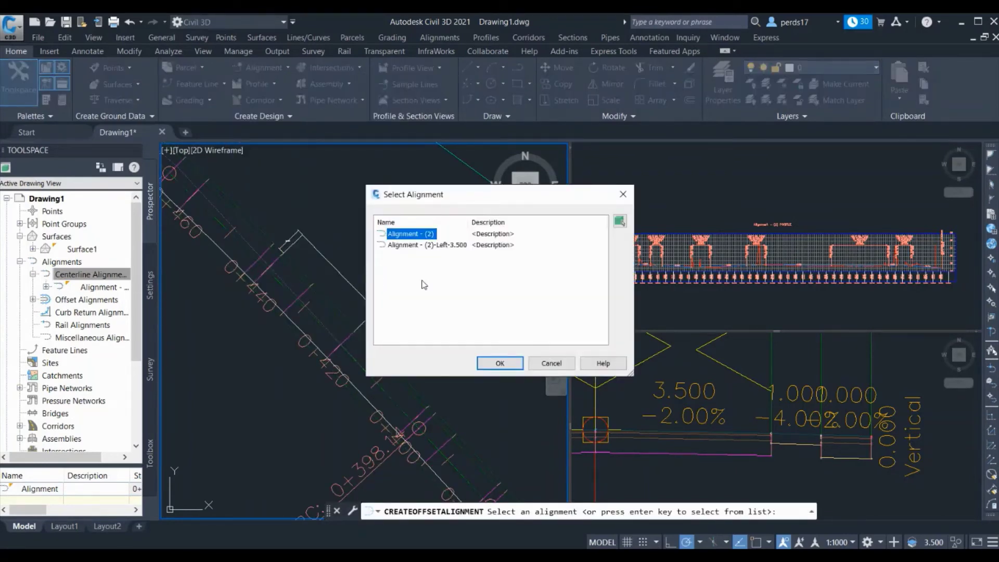
{"action": "left_click", "coordinate": [489, 363]}
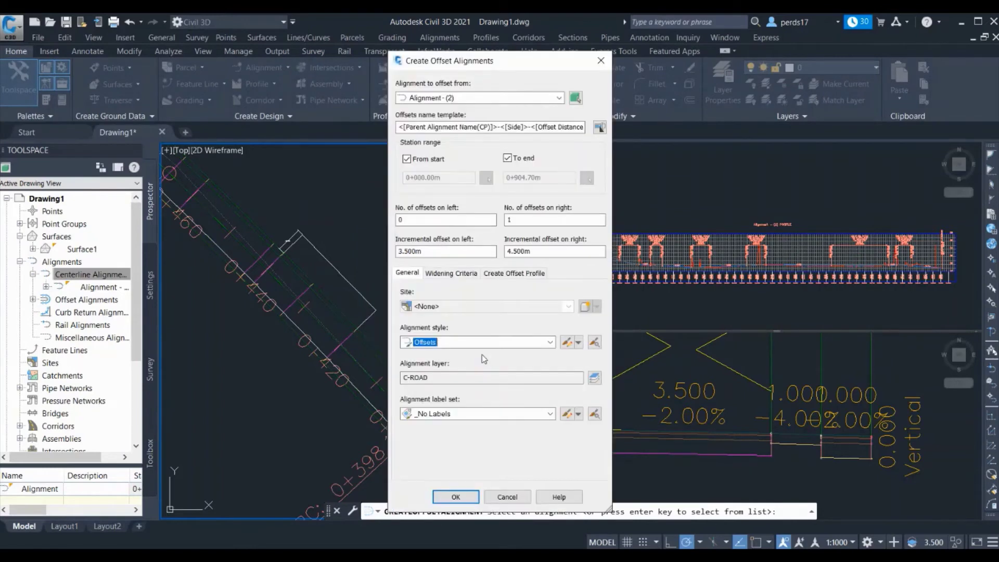
{"action": "left_click", "coordinate": [533, 251]}
{"action": "type", "text": "4.5"}
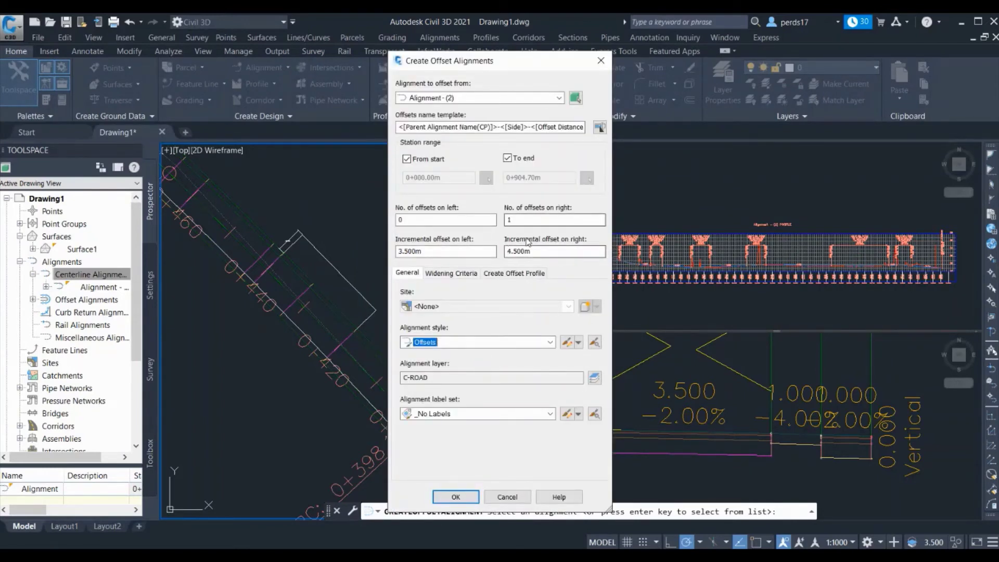
{"action": "left_click", "coordinate": [466, 498]}
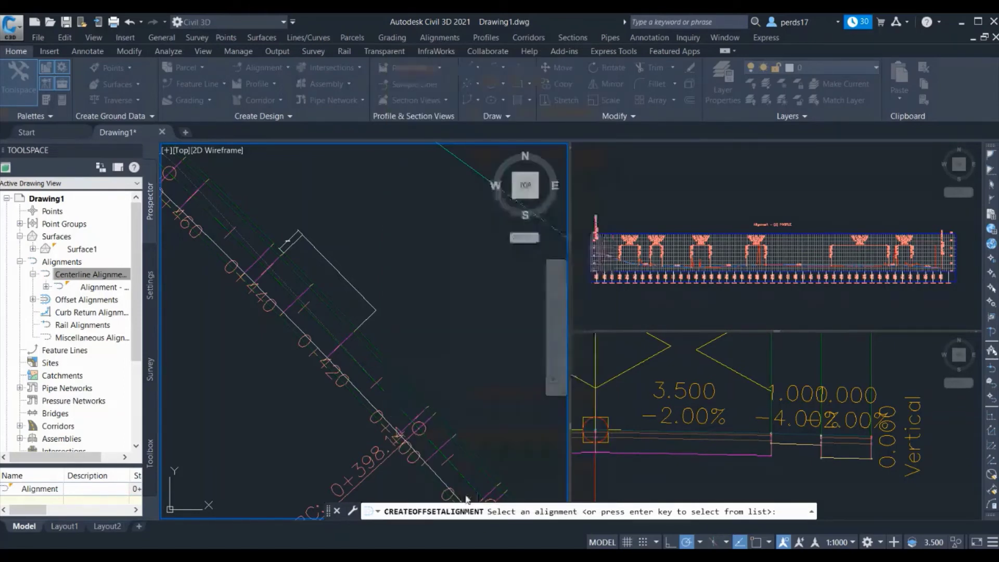
{"action": "scroll", "coordinate": [327, 304], "scroll_direction": "up", "scroll_amount": 2}
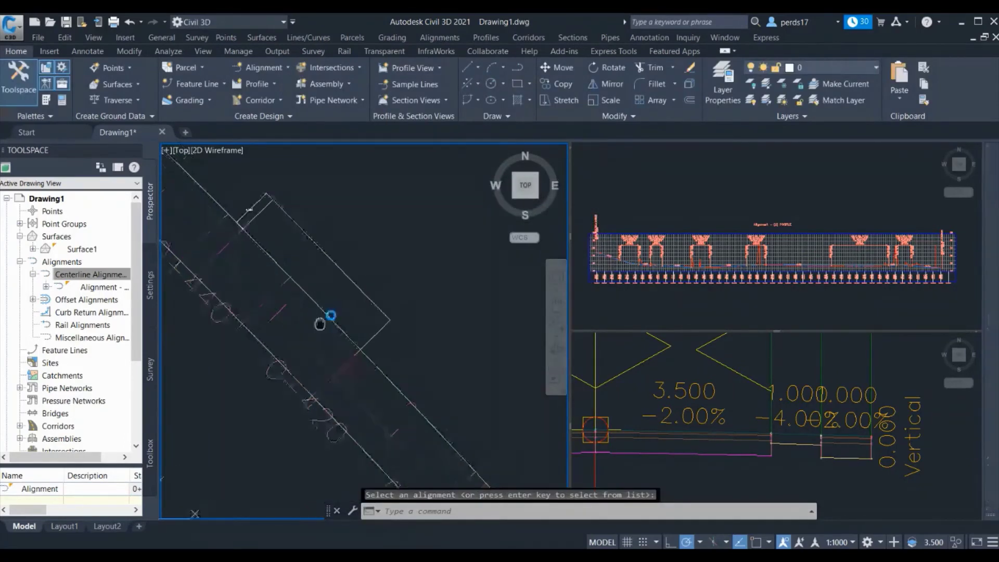
{"action": "scroll", "coordinate": [302, 308], "scroll_direction": "down", "scroll_amount": 2}
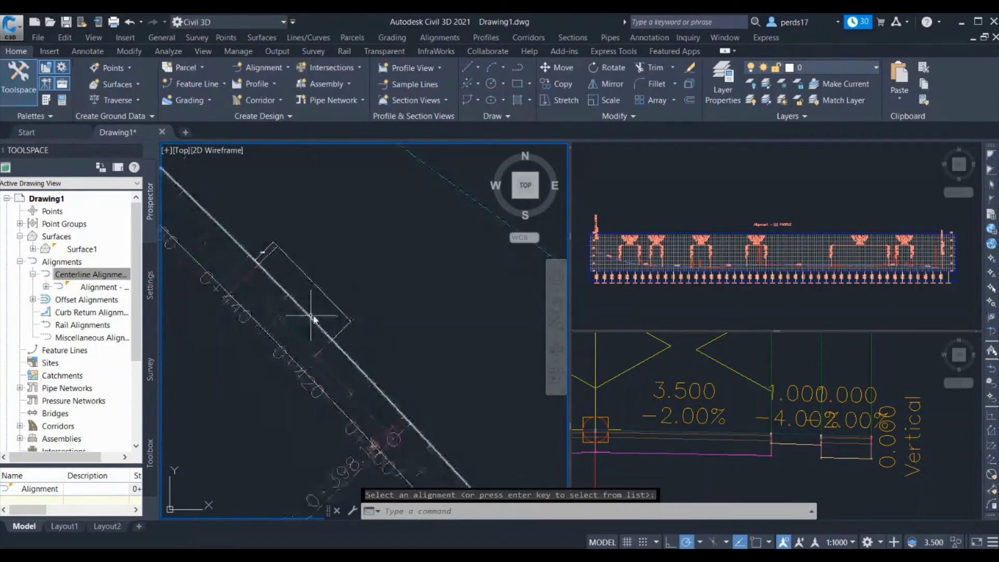
Start a widening on the right offset alignment from station 420 to 440, without creating it as a new alignment.
{"action": "left_click", "coordinate": [312, 318]}
{"action": "key", "text": "Escape"}
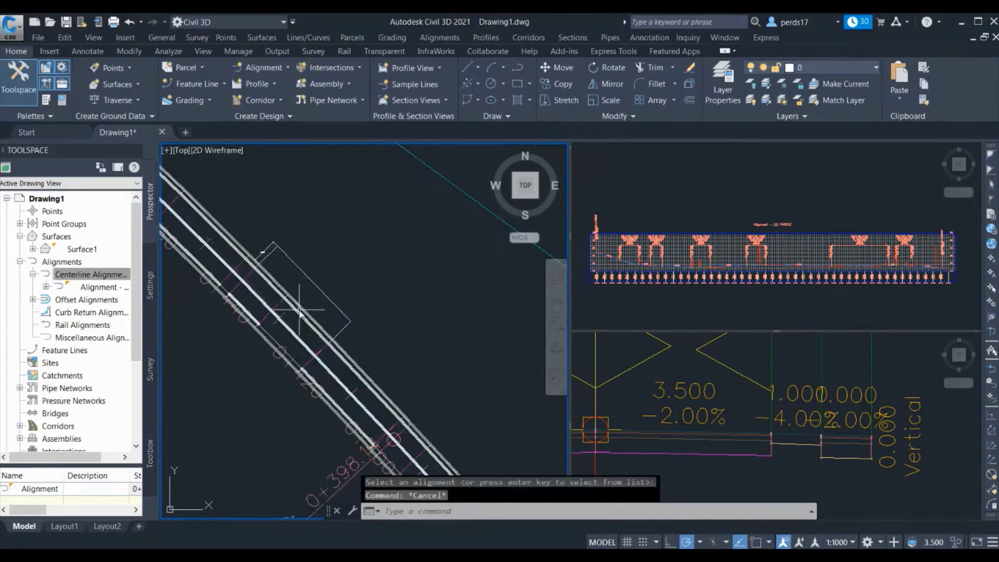
{"action": "left_click", "coordinate": [302, 310]}
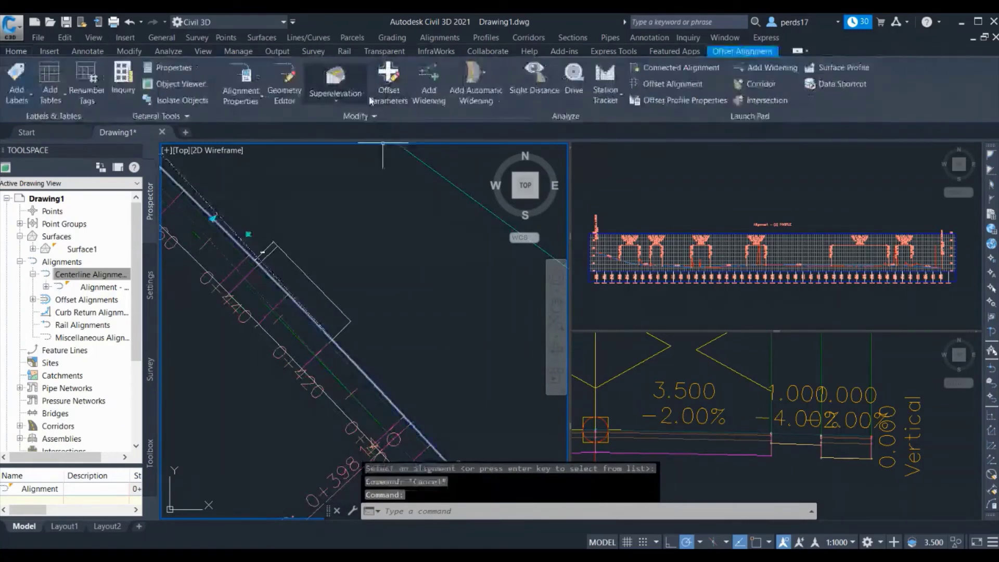
{"action": "left_click", "coordinate": [428, 83]}
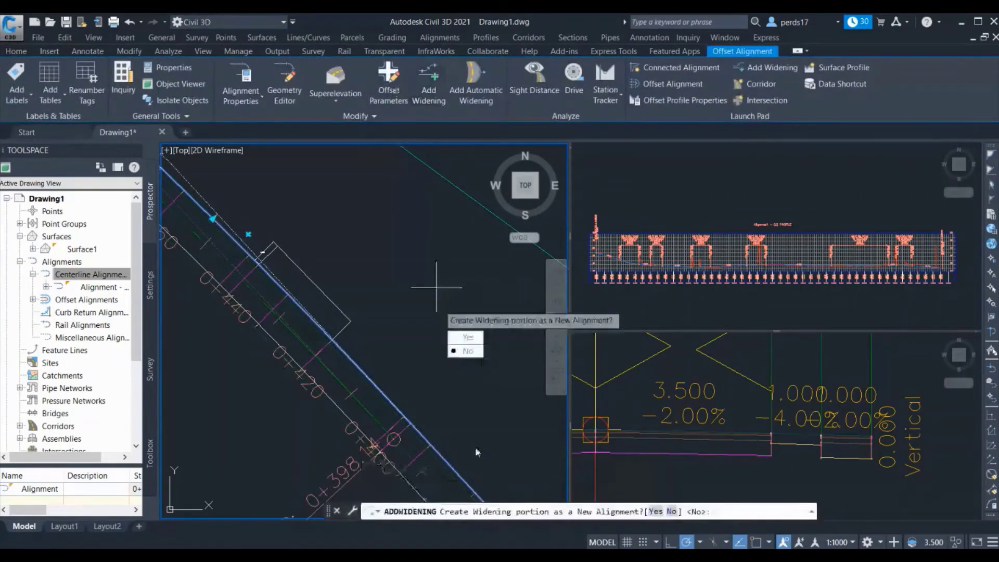
{"action": "left_click", "coordinate": [671, 511]}
{"action": "scroll", "coordinate": [339, 302], "scroll_direction": "up", "scroll_amount": 3}
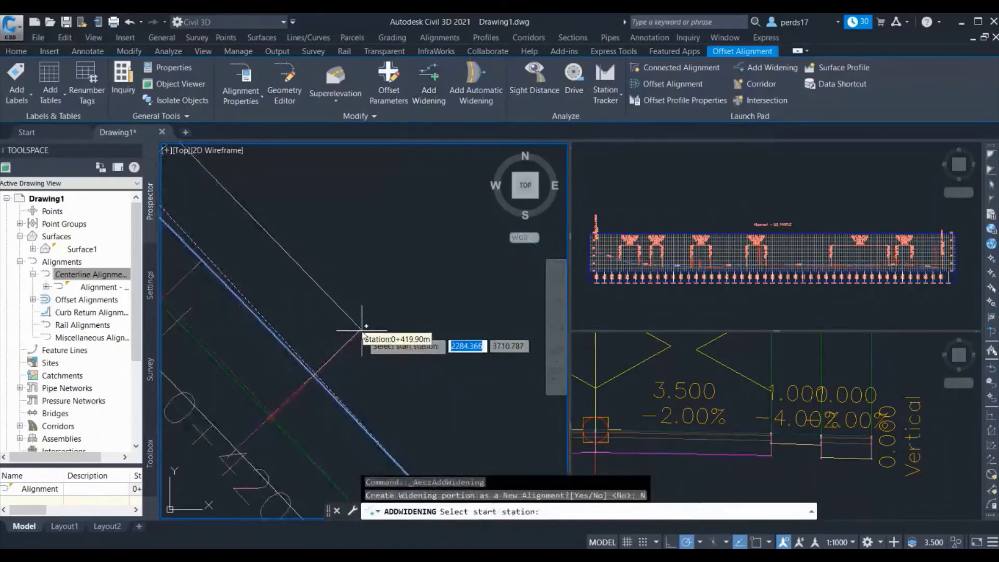
{"action": "type", "text": "420"}
{"action": "key", "text": "Return"}
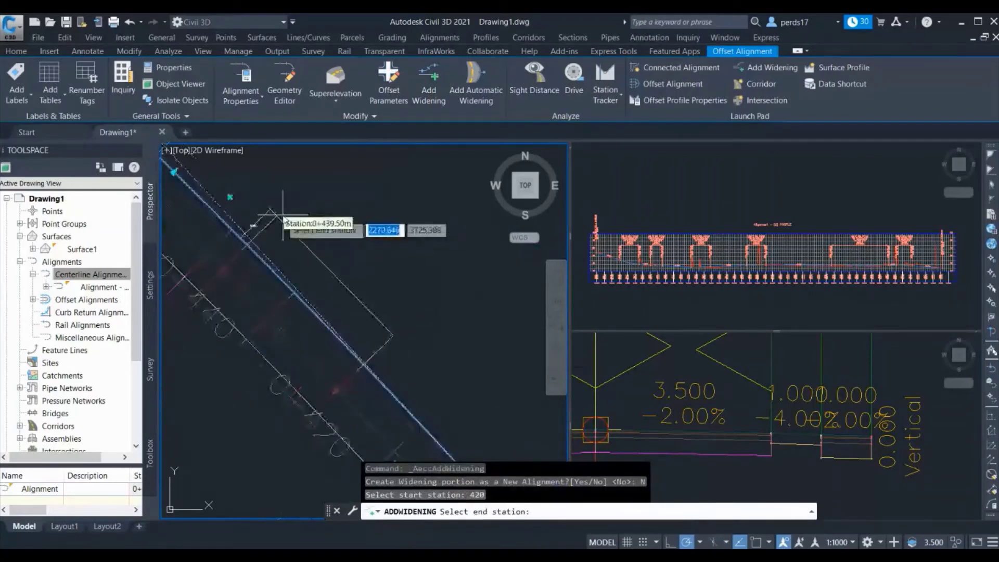
{"action": "type", "text": "440"}
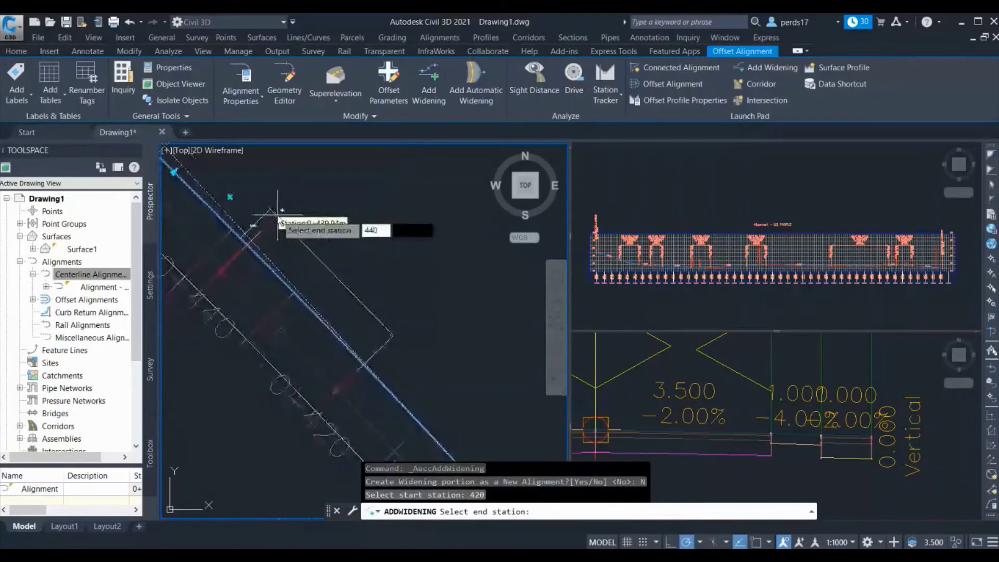
{"action": "key", "text": "Return"}
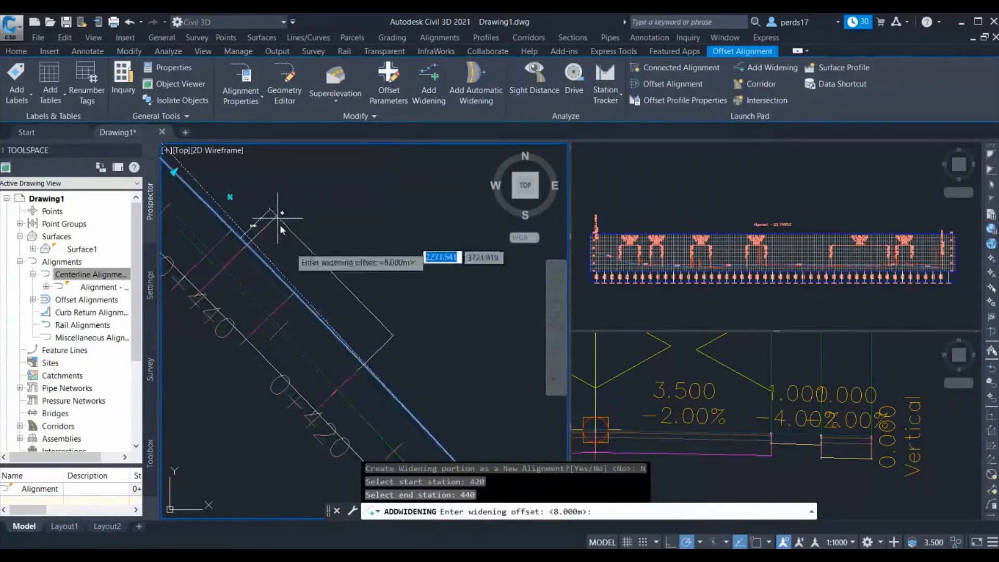
Set the widening offset to 9.5 m to match the outer edge of the bus bay outline.
{"action": "scroll", "coordinate": [296, 268], "scroll_direction": "up", "scroll_amount": 1}
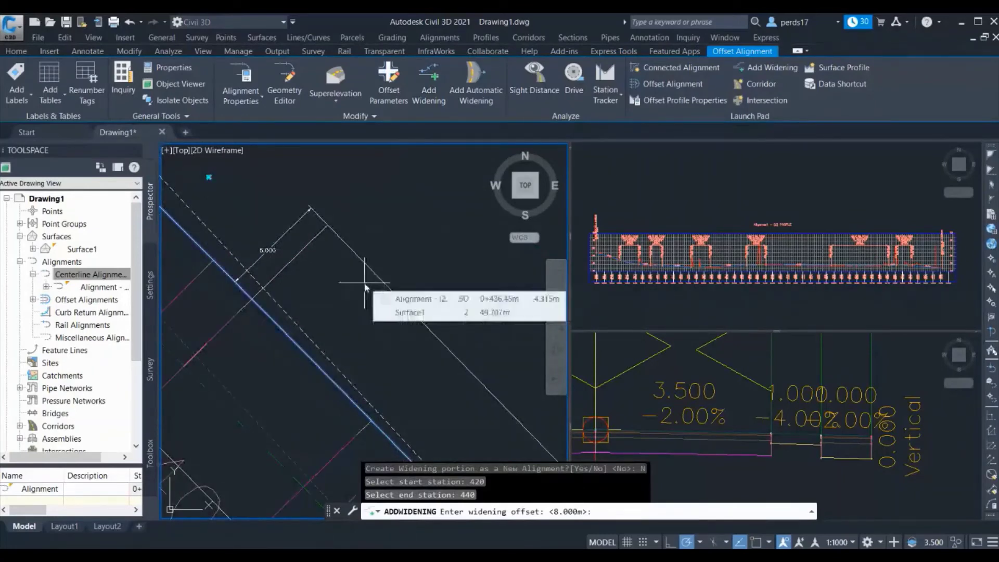
{"action": "type", "text": "9.5"}
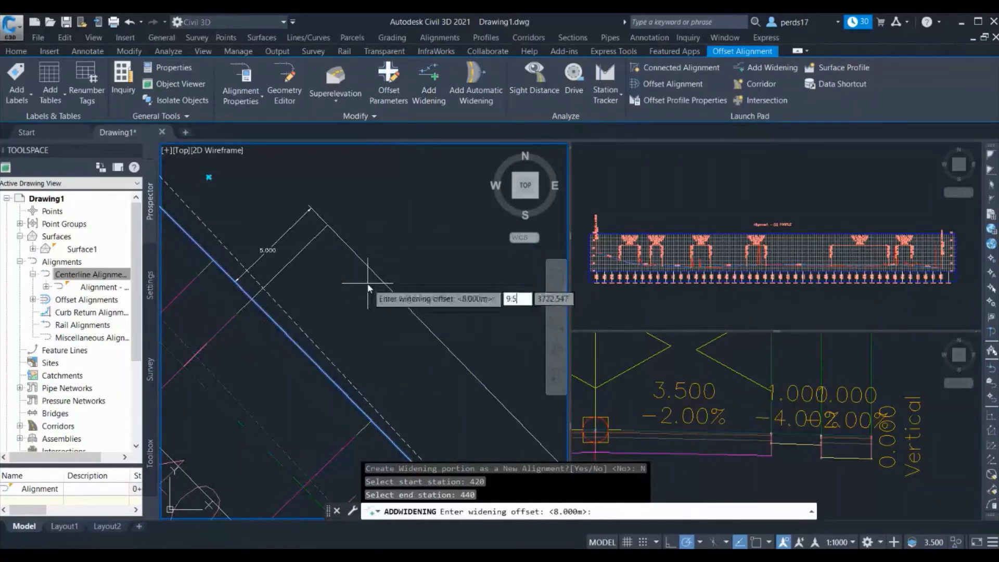
{"action": "key", "text": "Return"}
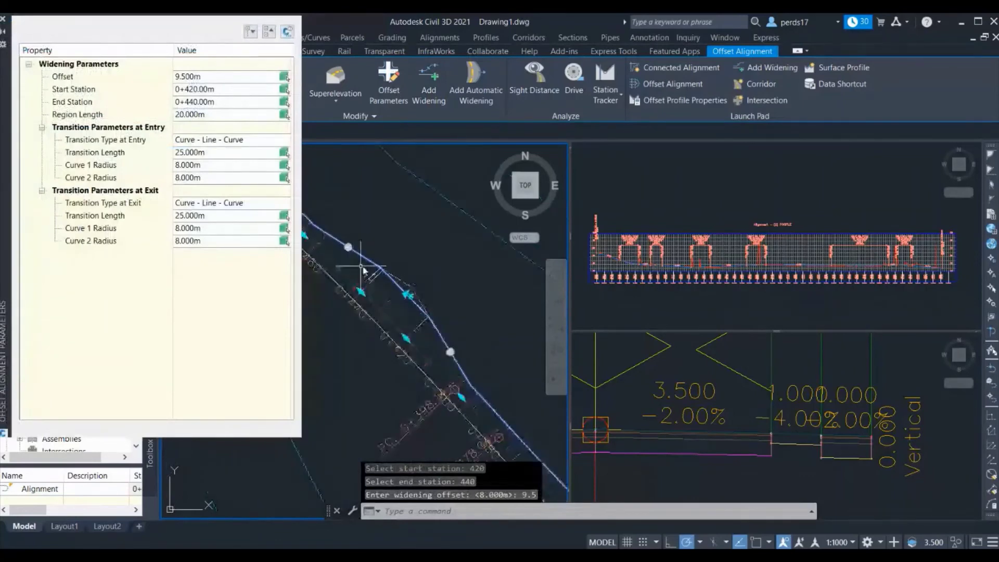
Make the widening's entry and exit transitions linear, with an entry transition length of 0 m.
{"action": "scroll", "coordinate": [377, 264], "scroll_direction": "up", "scroll_amount": 2}
{"action": "scroll", "coordinate": [448, 311], "scroll_direction": "down", "scroll_amount": 2}
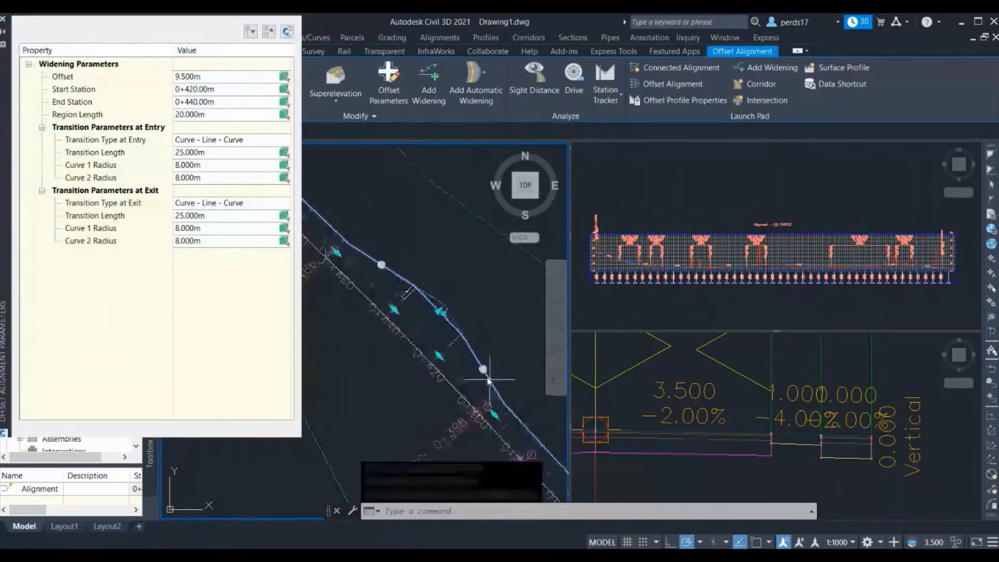
{"action": "left_click", "coordinate": [227, 142]}
{"action": "scroll", "coordinate": [226, 143], "scroll_direction": "up", "scroll_amount": 1}
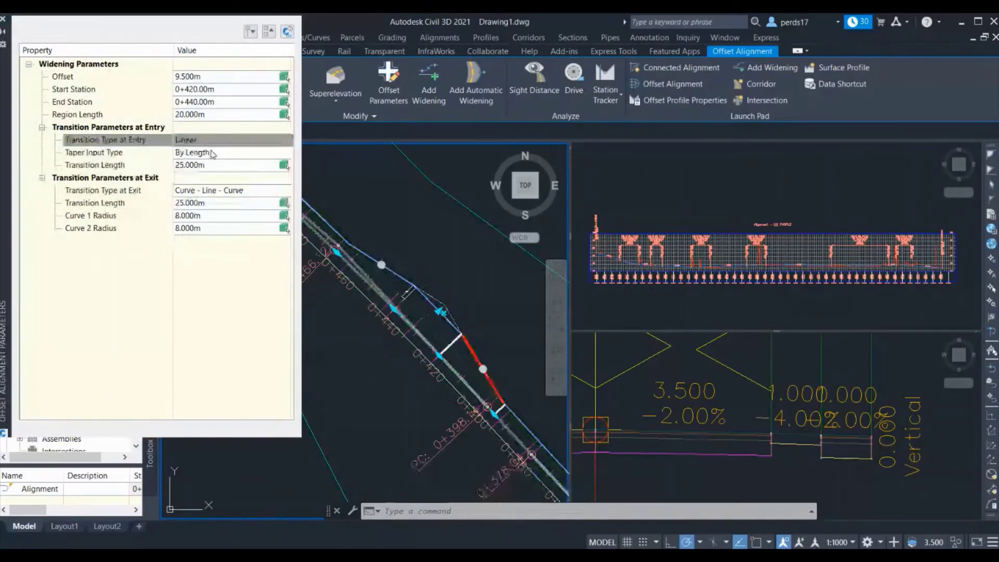
{"action": "left_click", "coordinate": [196, 164]}
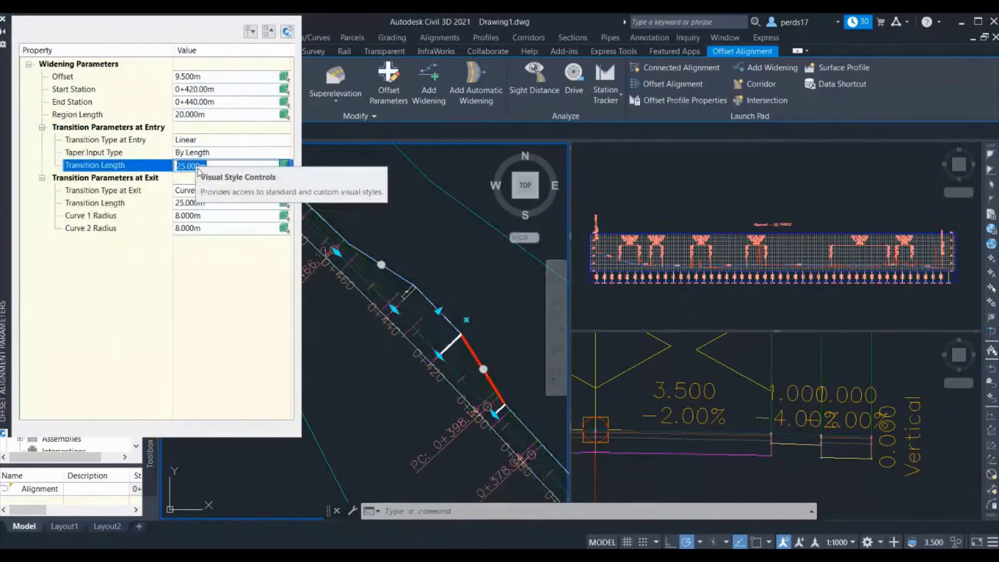
{"action": "left_click", "coordinate": [204, 191]}
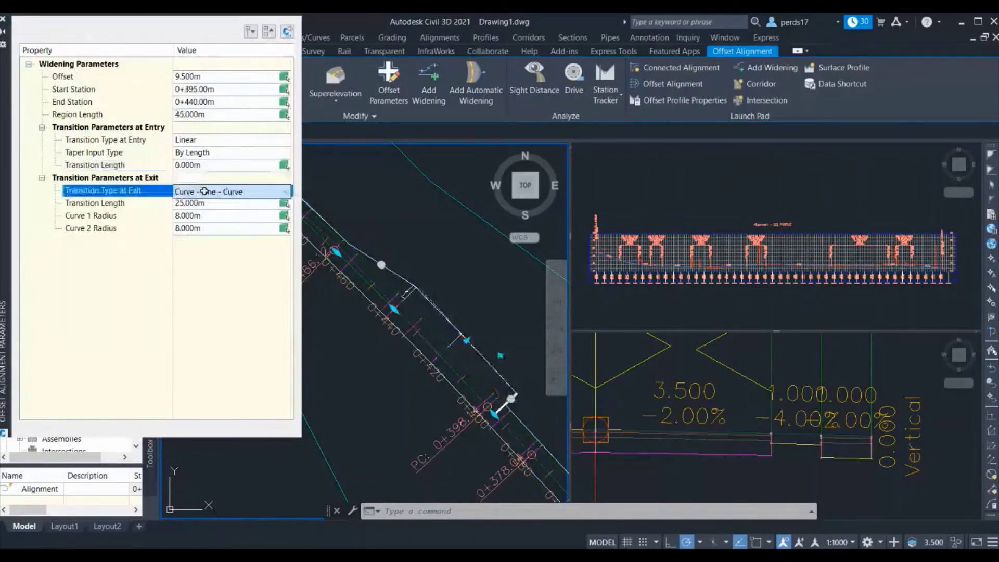
{"action": "left_click", "coordinate": [205, 205]}
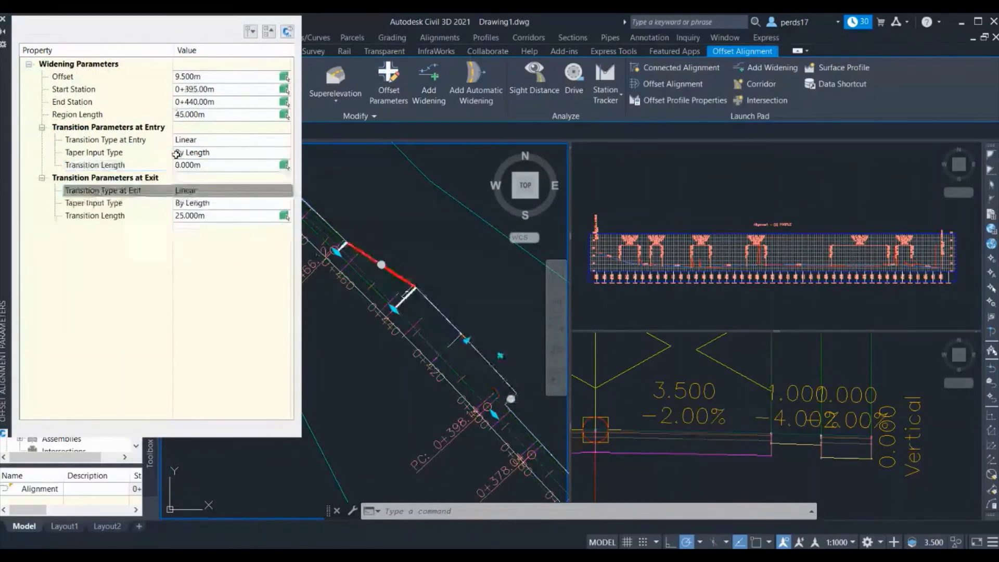
Set the widening's start station back to 420.
{"action": "left_click", "coordinate": [197, 91]}
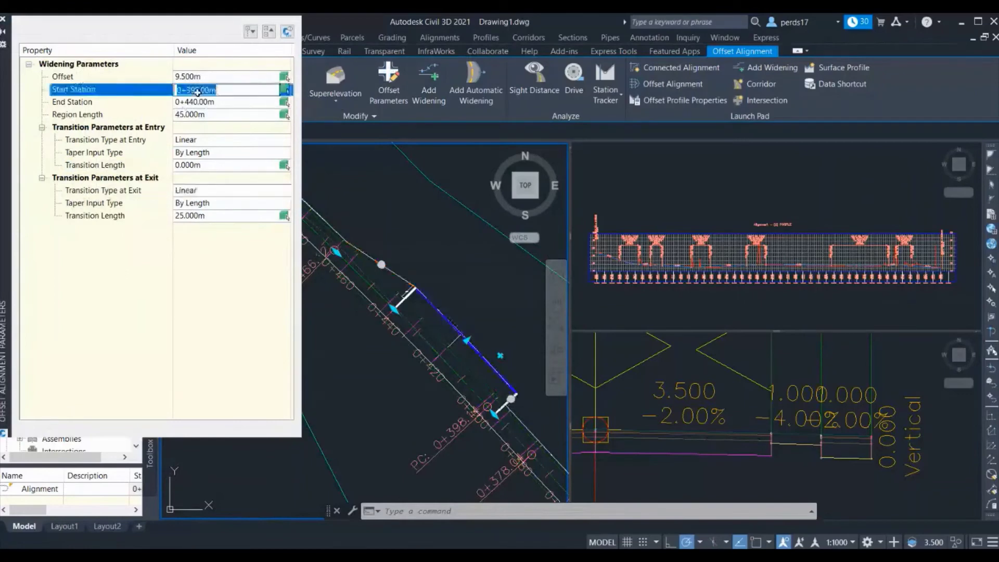
{"action": "type", "text": "420"}
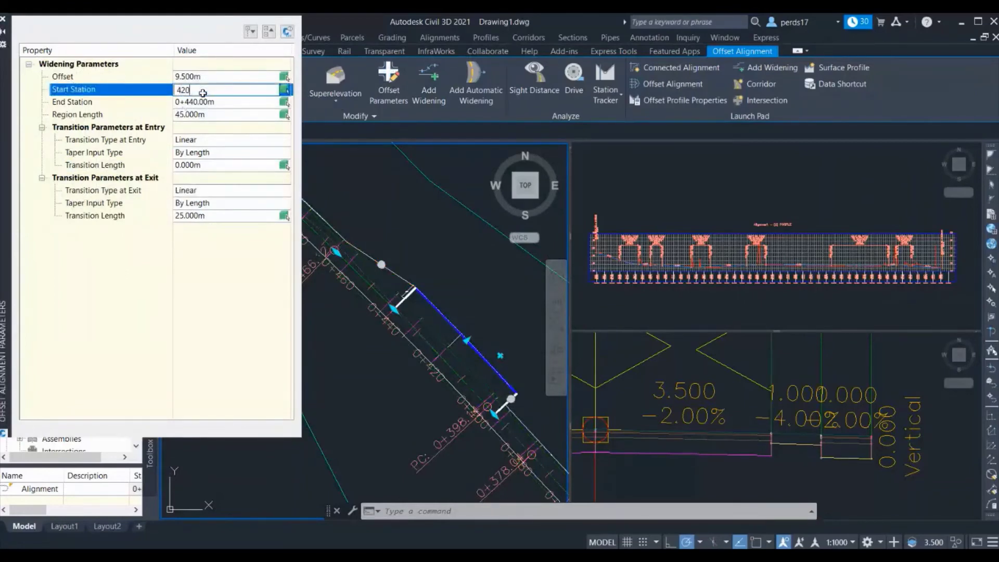
{"action": "key", "text": "Return"}
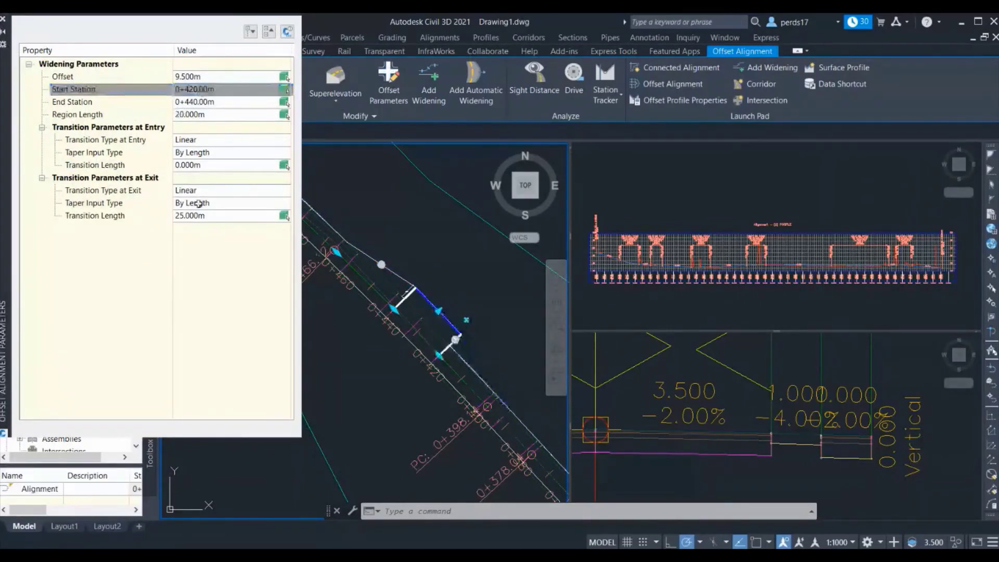
Set the widening's exit transition length to 0 m and close the offset alignment parameters.
{"action": "left_click", "coordinate": [199, 217]}
{"action": "type", "text": "0"}
{"action": "key", "text": "Return"}
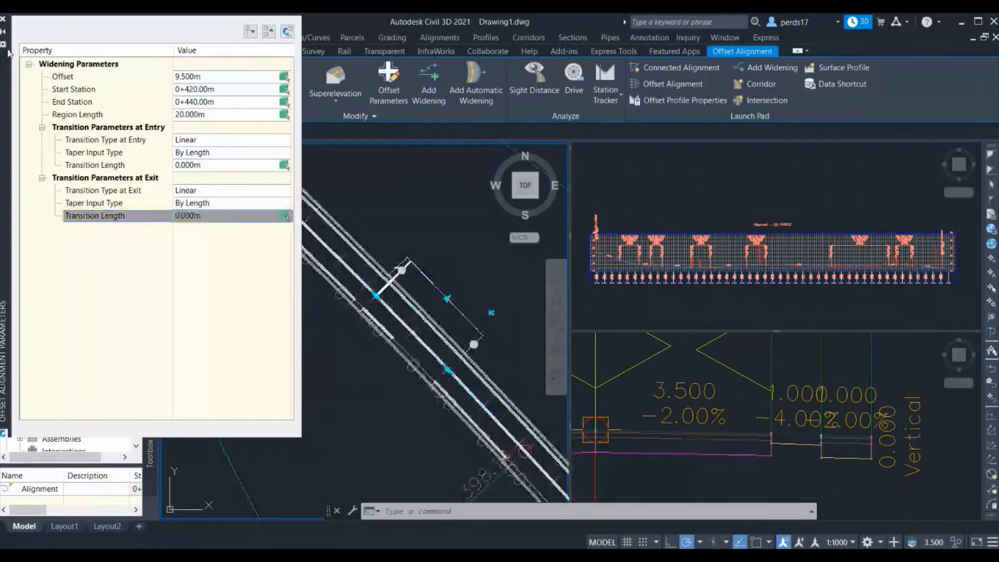
{"action": "left_click", "coordinate": [3, 19]}
{"action": "scroll", "coordinate": [457, 311], "scroll_direction": "up", "scroll_amount": 2}
{"action": "key", "text": "Escape"}
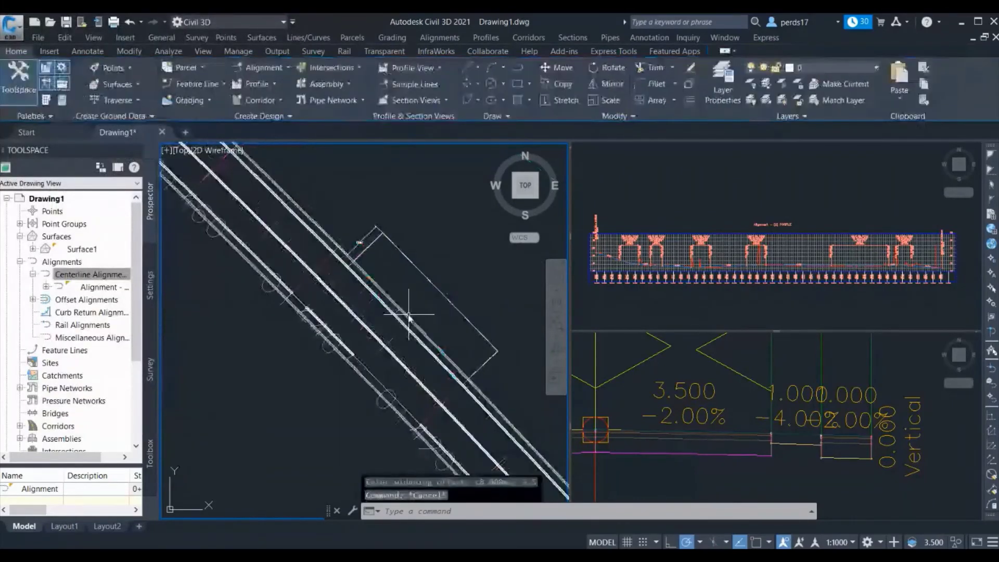
Target the right ShoulderExtendAll shoulder width of the corridor region to the widened right offset alignment of Alignment - (2).
{"action": "left_click", "coordinate": [409, 314]}
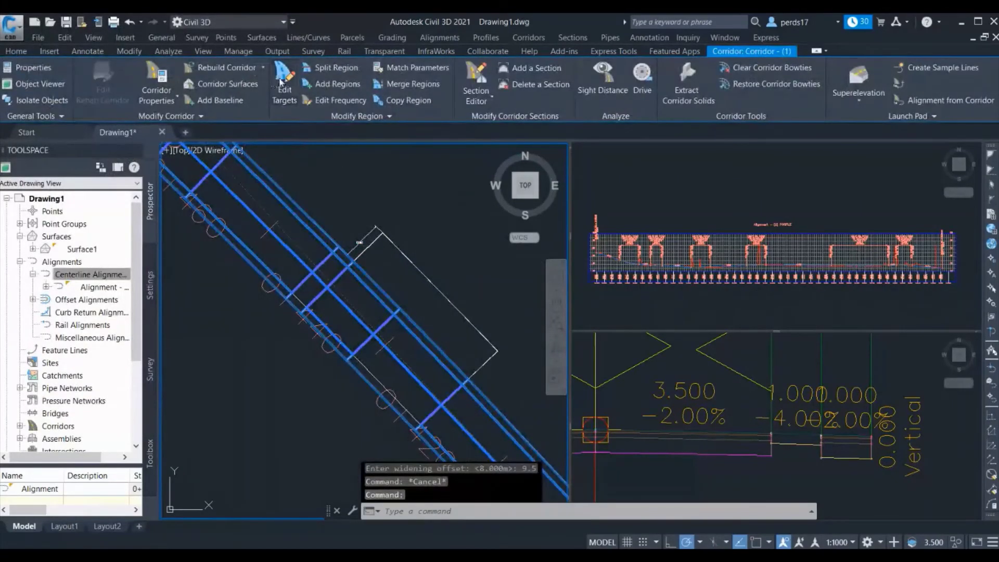
{"action": "left_click", "coordinate": [281, 82]}
{"action": "left_click", "coordinate": [408, 332]}
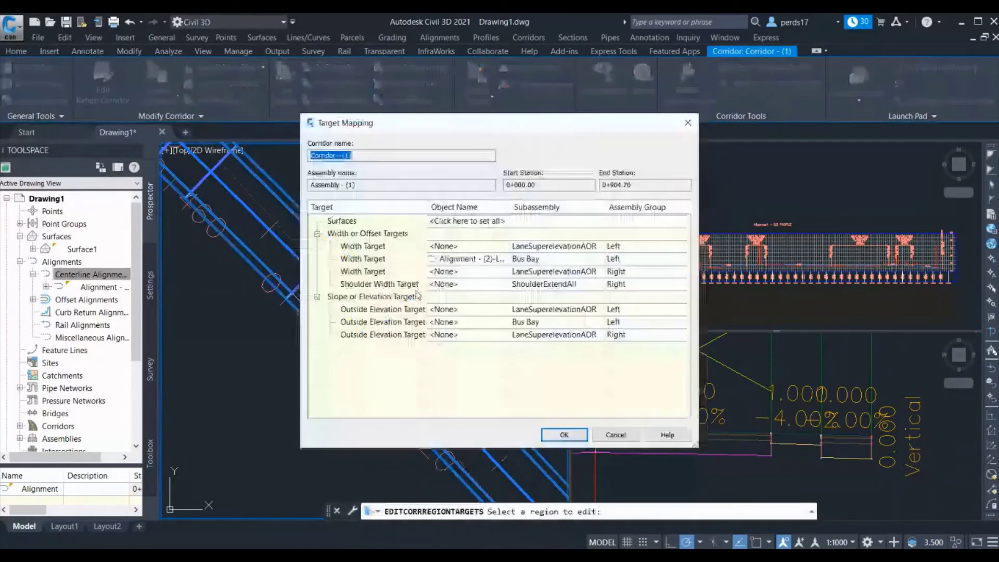
{"action": "left_click", "coordinate": [505, 284]}
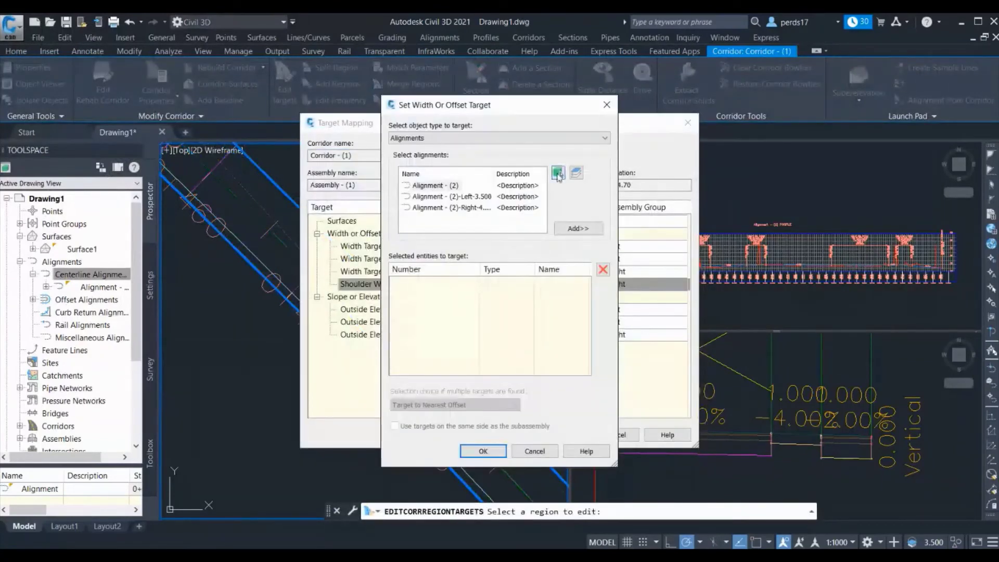
{"action": "left_click", "coordinate": [452, 207]}
{"action": "left_click", "coordinate": [575, 229]}
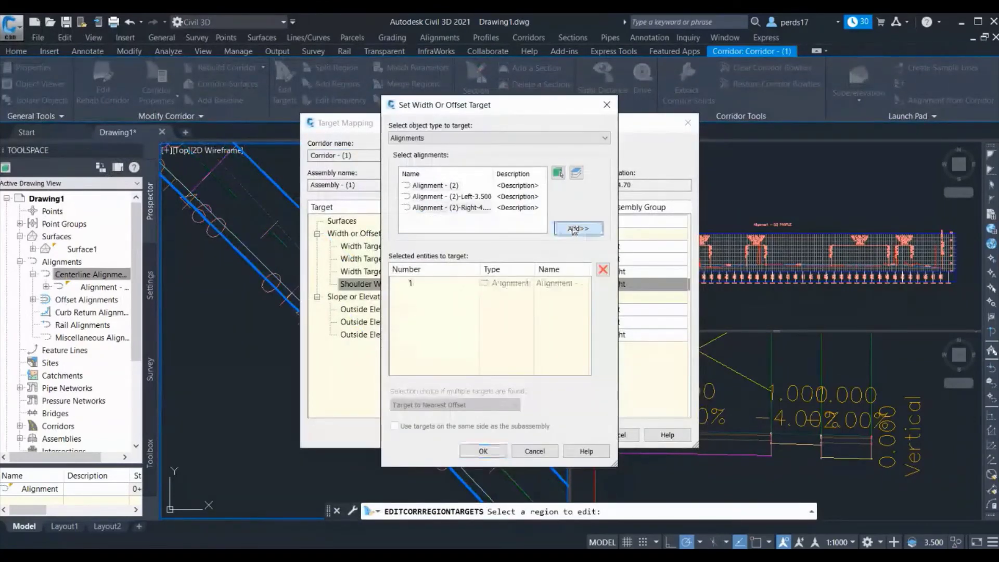
{"action": "left_click", "coordinate": [483, 451]}
{"action": "left_click", "coordinate": [562, 434]}
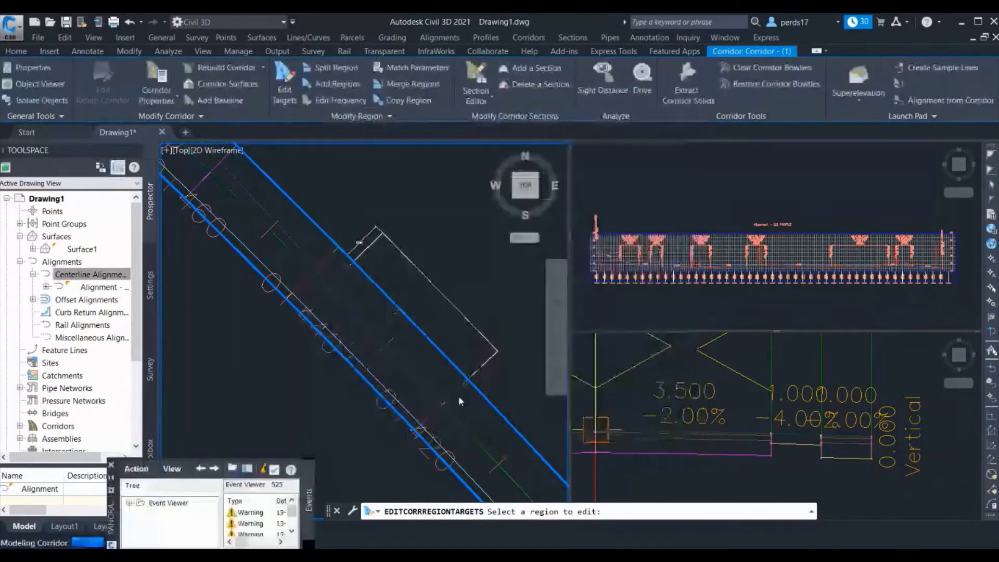
{"action": "key", "text": "Escape"}
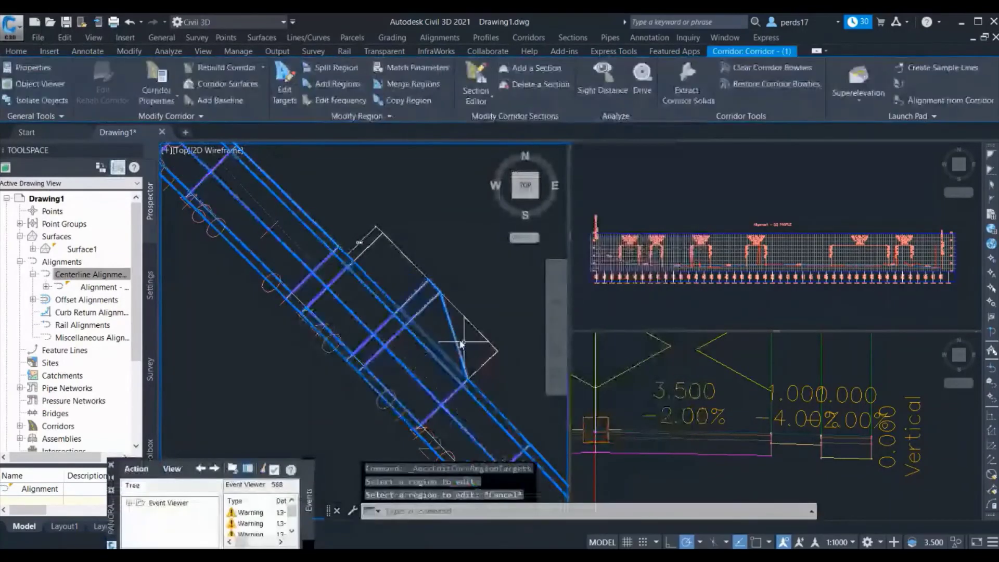
{"action": "key", "text": "Escape"}
{"action": "middle_click_drag", "start_coordinate": [451, 341], "coordinate": [406, 321]}
{"action": "left_click", "coordinate": [398, 304]}
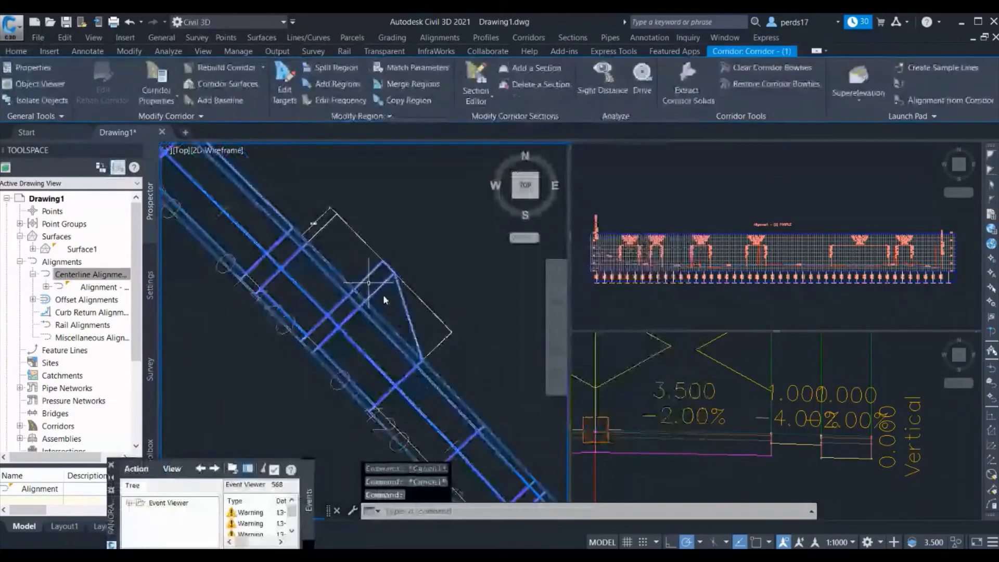
{"action": "left_click", "coordinate": [284, 92]}
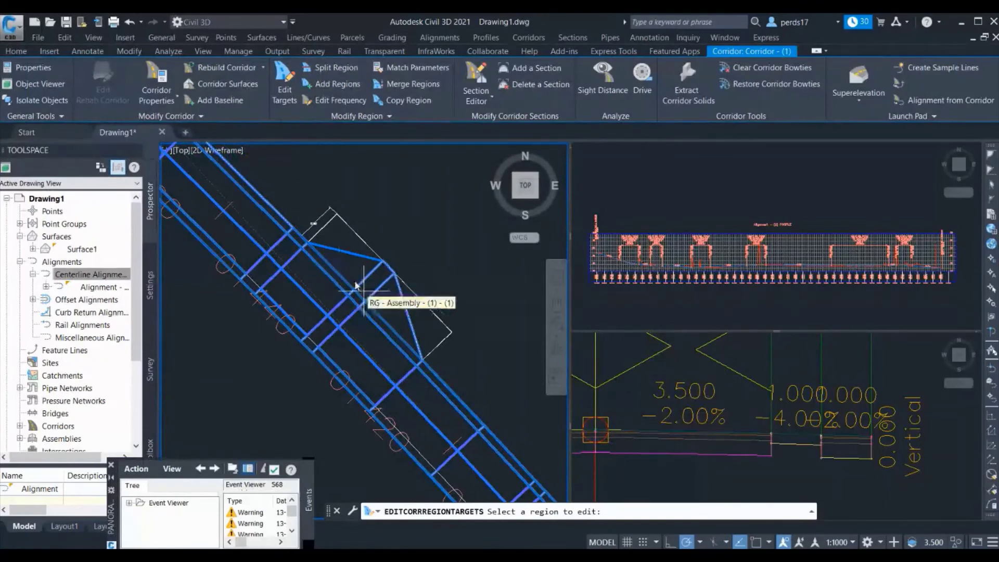
{"action": "key", "text": "Escape"}
Add assembly stations 439 and 421 to the frequency of the corridor region containing the bus bay.
{"action": "left_click", "coordinate": [339, 100]}
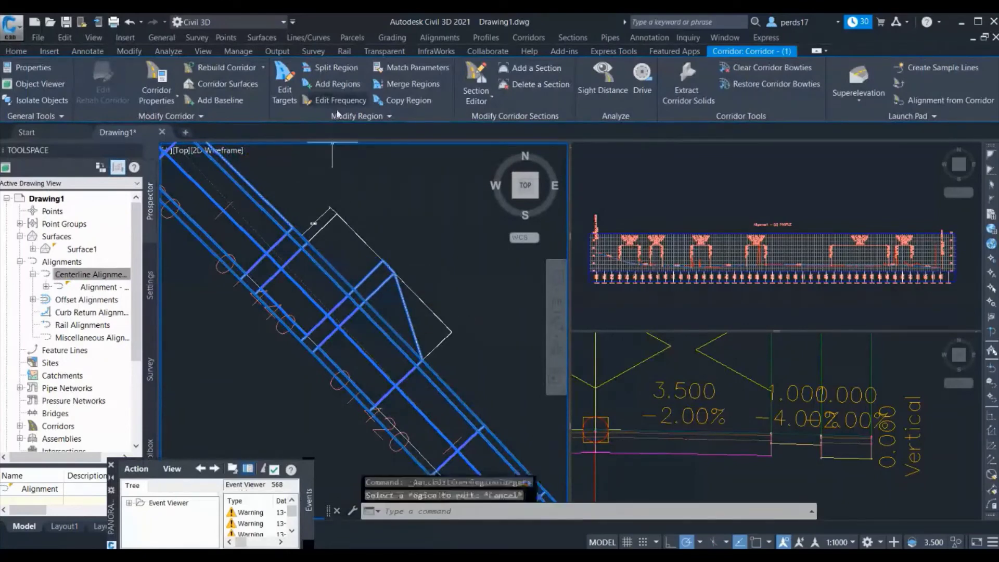
{"action": "left_click", "coordinate": [357, 281]}
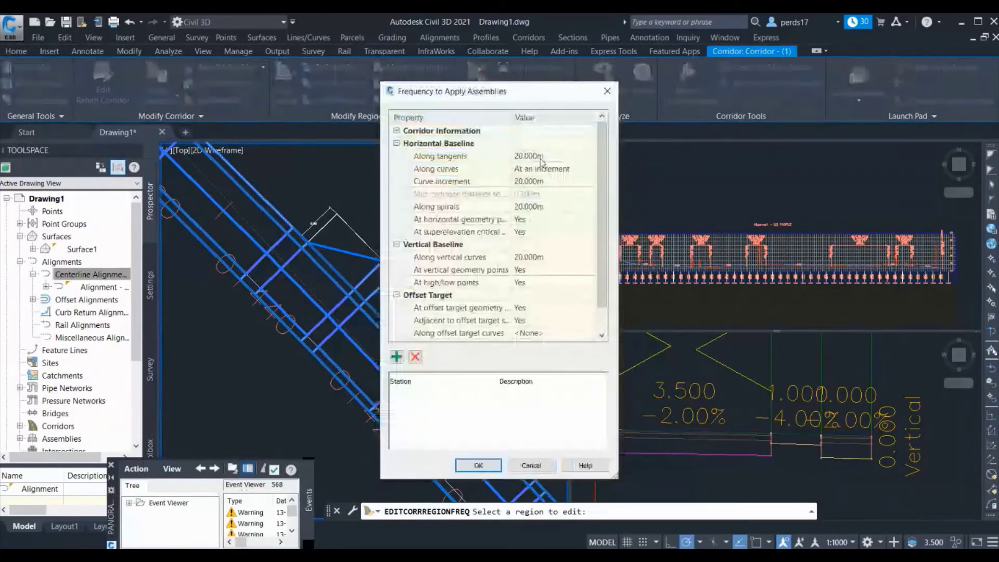
{"action": "left_click", "coordinate": [397, 356]}
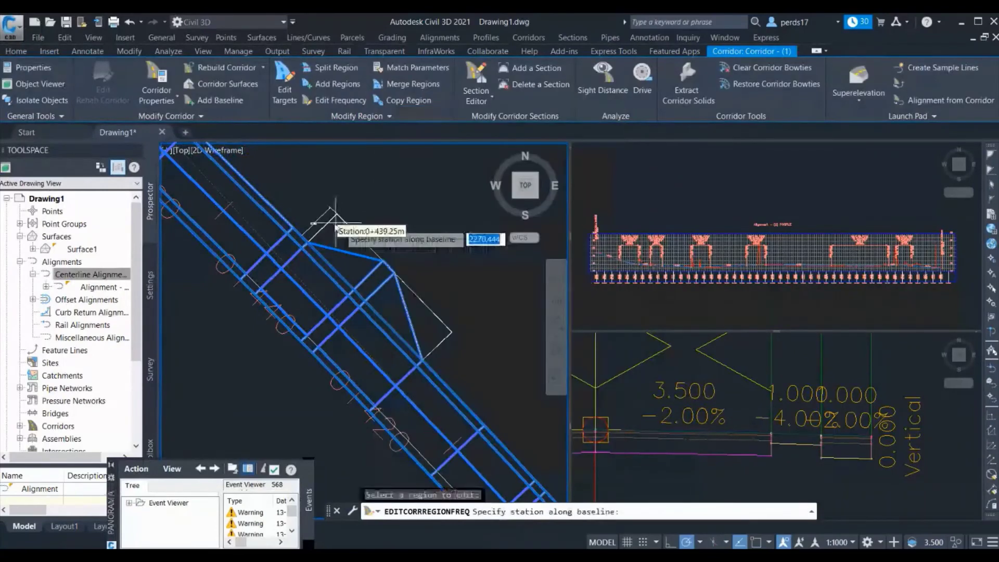
{"action": "scroll", "coordinate": [341, 214], "scroll_direction": "up", "scroll_amount": 4}
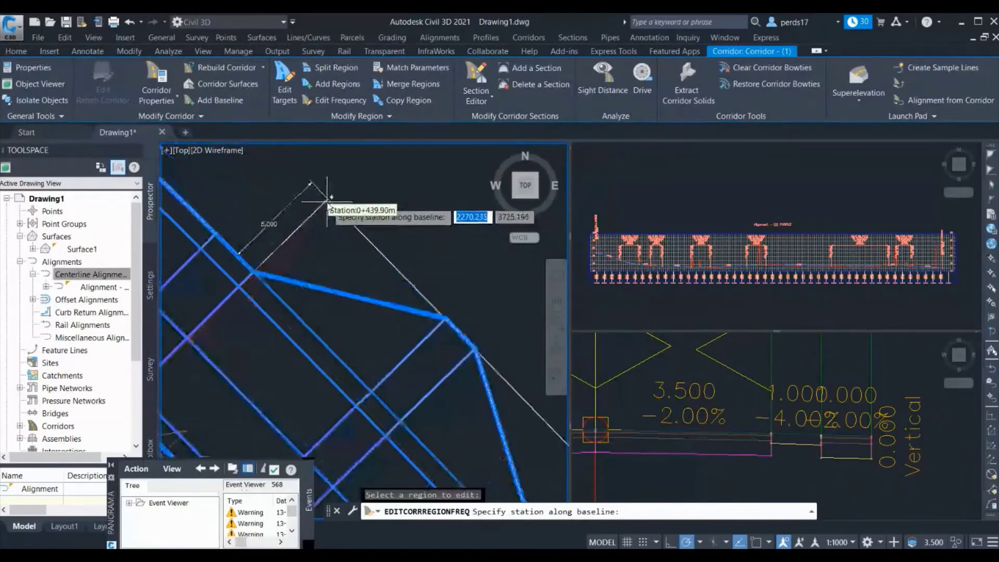
{"action": "type", "text": "439"}
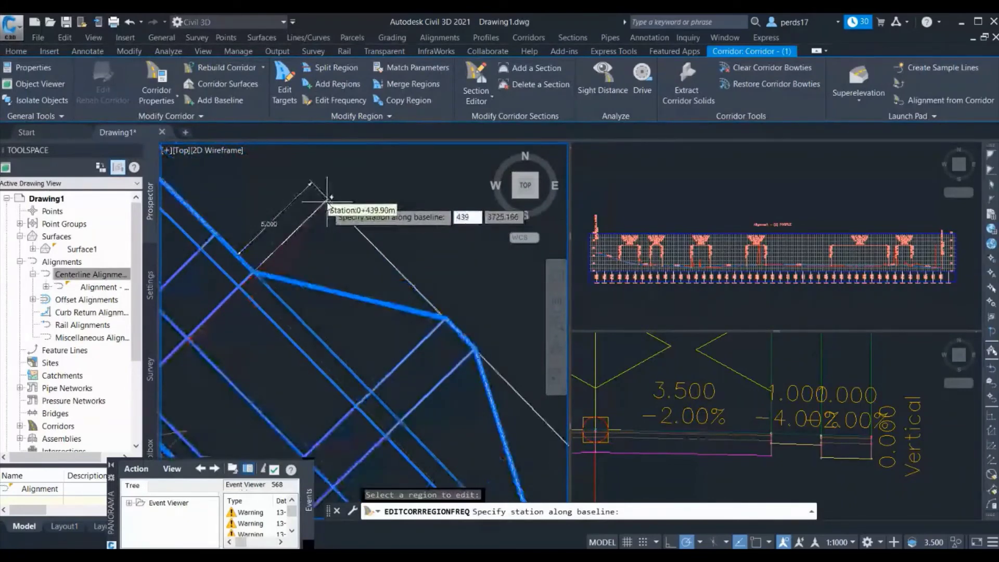
{"action": "key", "text": "Return"}
{"action": "scroll", "coordinate": [335, 212], "scroll_direction": "down", "scroll_amount": 3}
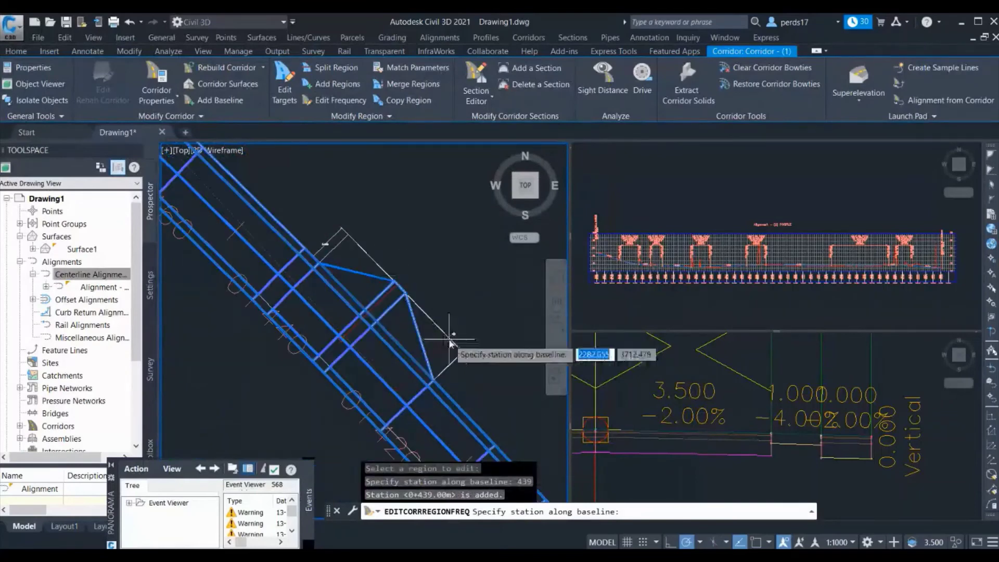
{"action": "type", "text": "421"}
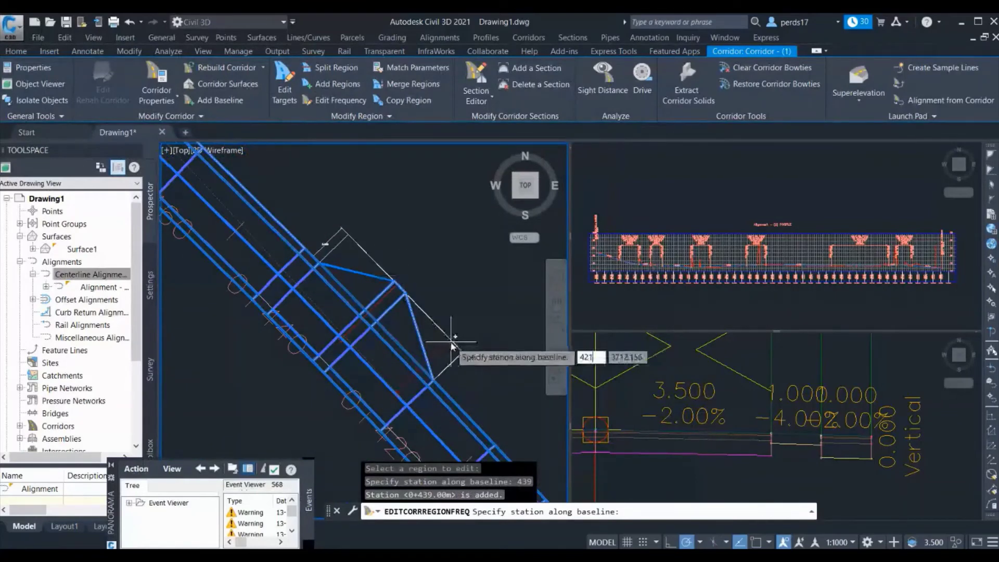
{"action": "key", "text": "Return"}
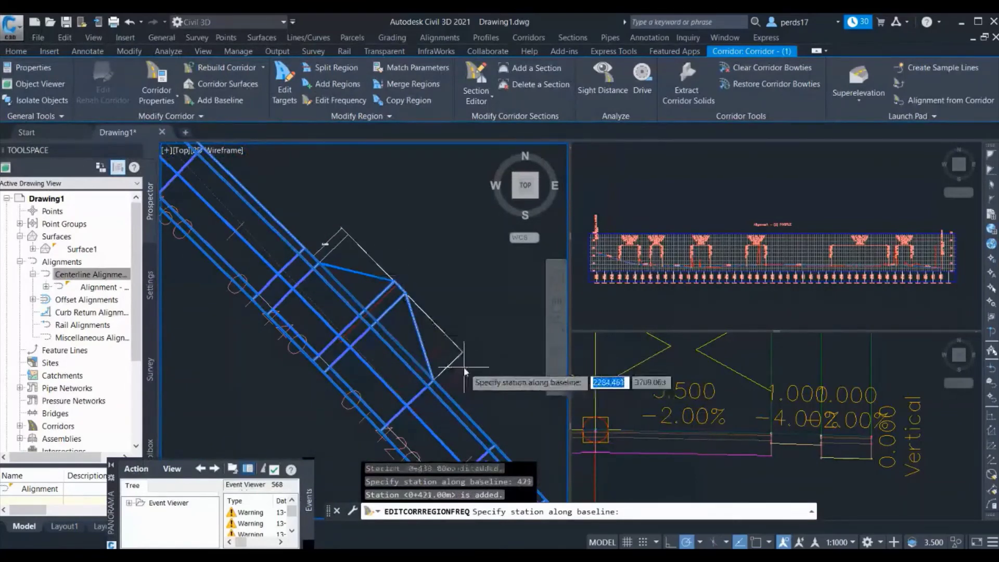
{"action": "key", "text": "Return"}
{"action": "left_click", "coordinate": [473, 461]}
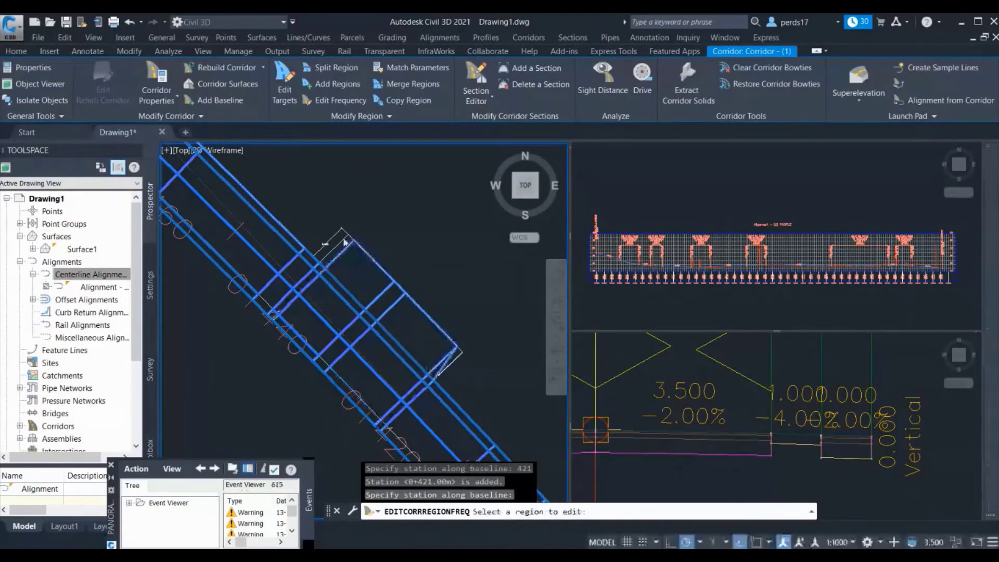
Add assembly stations 420 and 440 to the bus bay region's frequency.
{"action": "scroll", "coordinate": [341, 241], "scroll_direction": "up", "scroll_amount": 2}
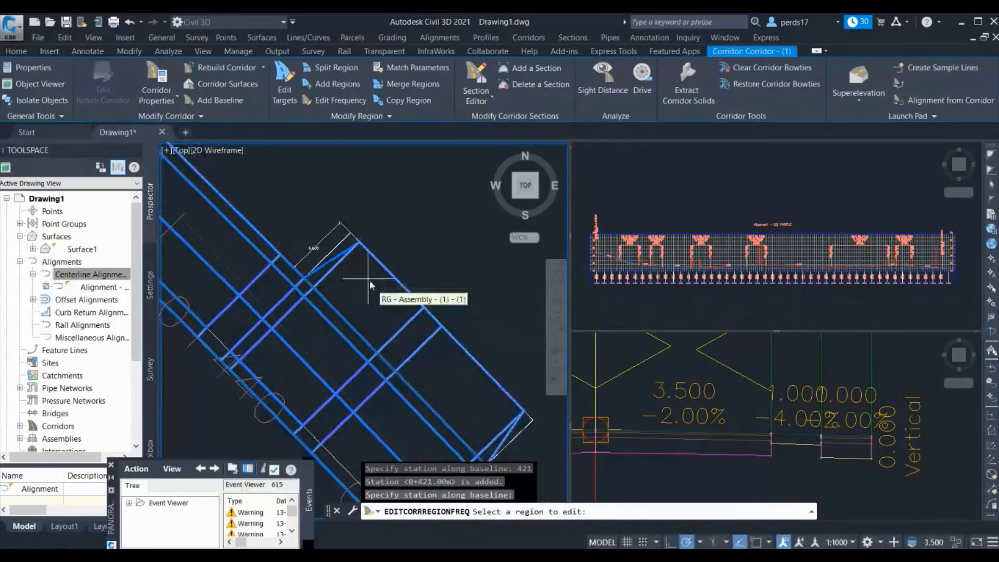
{"action": "left_click", "coordinate": [333, 254]}
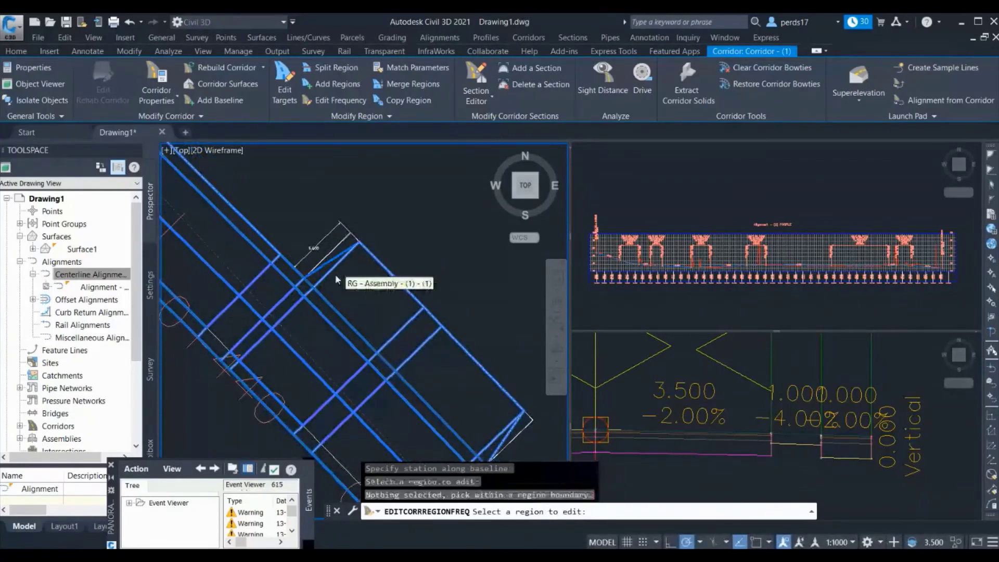
{"action": "left_click", "coordinate": [351, 274]}
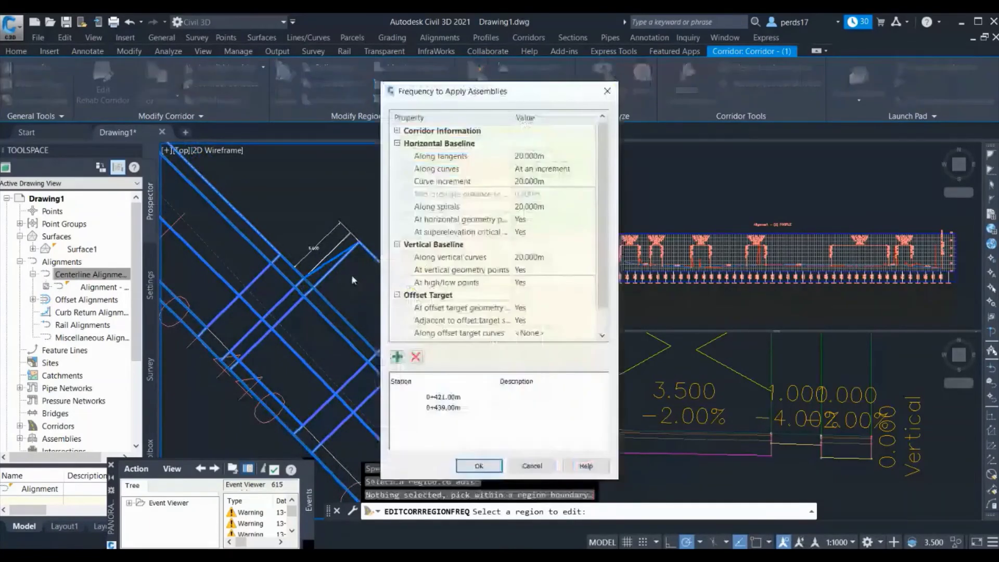
{"action": "left_click", "coordinate": [397, 357]}
{"action": "type", "text": "420"}
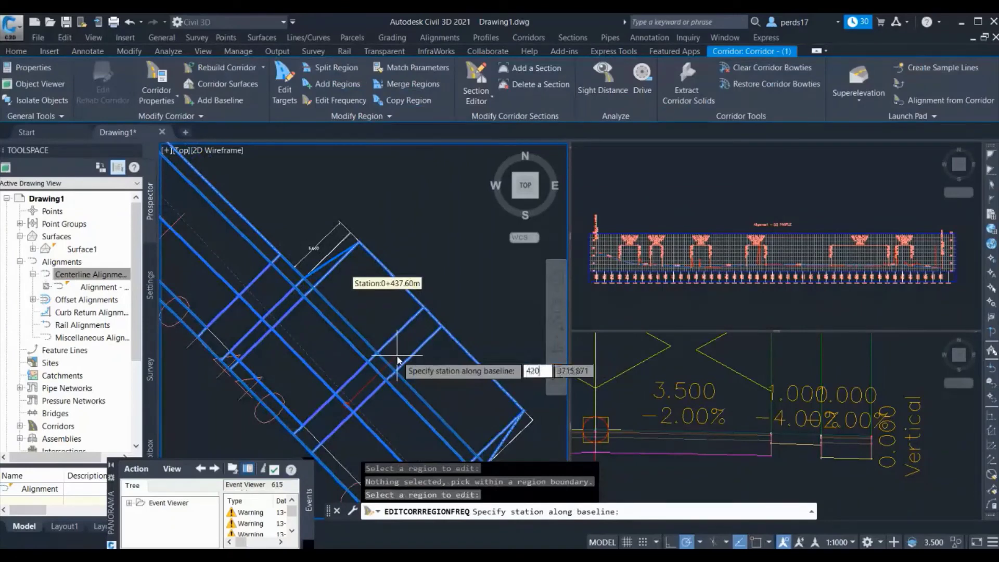
{"action": "key", "text": "Return"}
{"action": "type", "text": "4"}
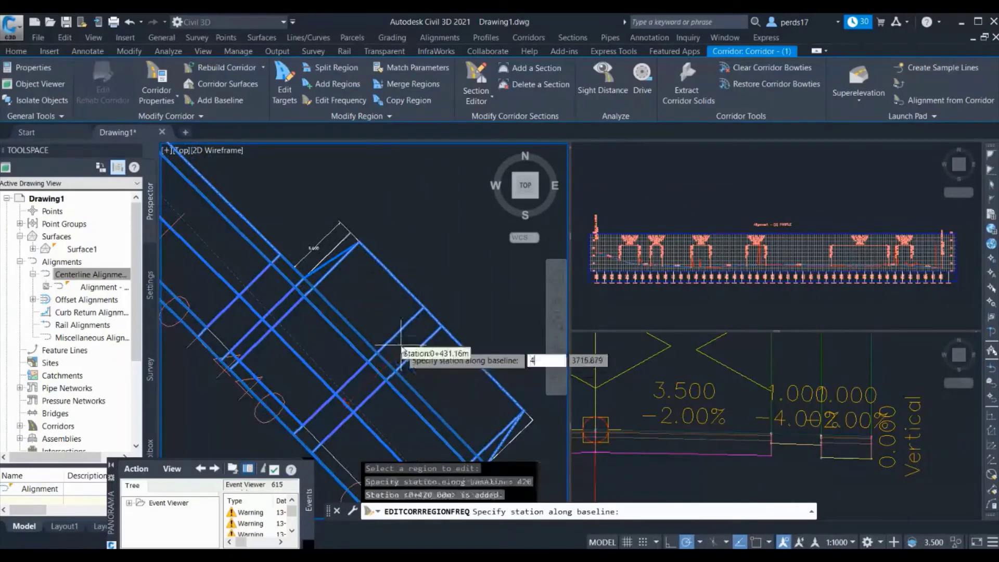
{"action": "type", "text": "40"}
{"action": "key", "text": "Return"}
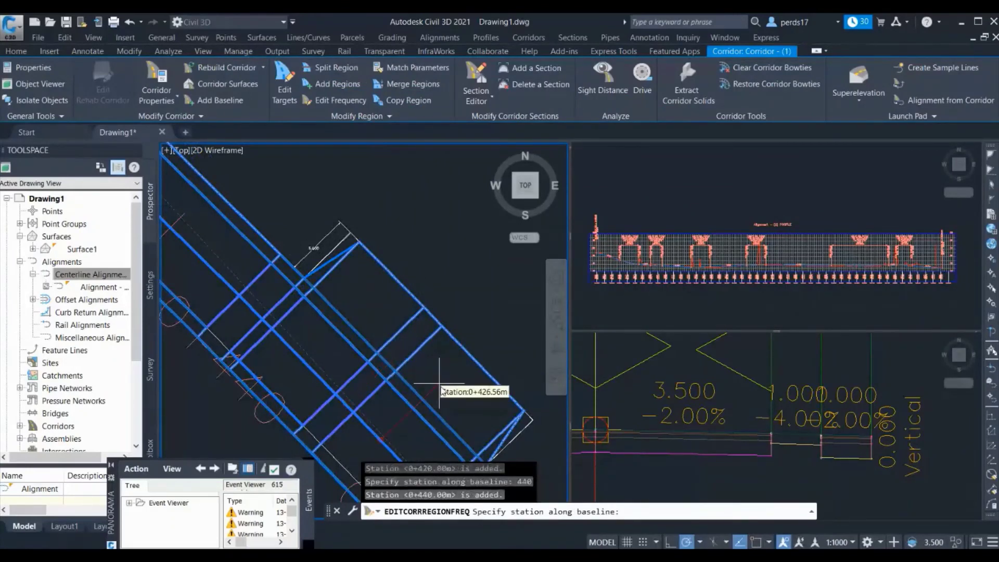
{"action": "key", "text": "Return"}
{"action": "left_click", "coordinate": [482, 470]}
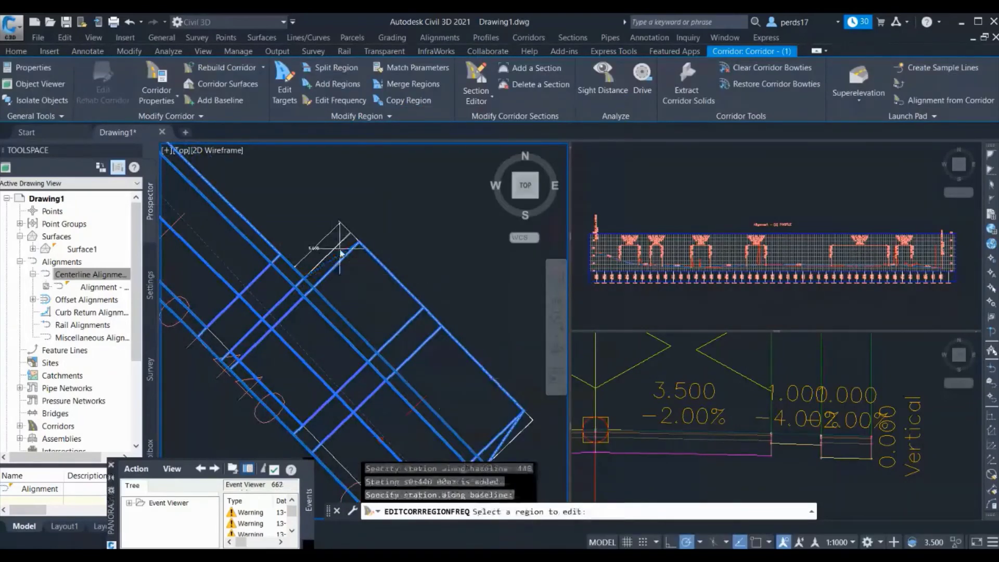
Add assembly stations 439.99 and 420.00 to the bus bay region's frequency to square off both ends of the bay.
{"action": "middle_click_drag", "start_coordinate": [402, 347], "coordinate": [345, 249]}
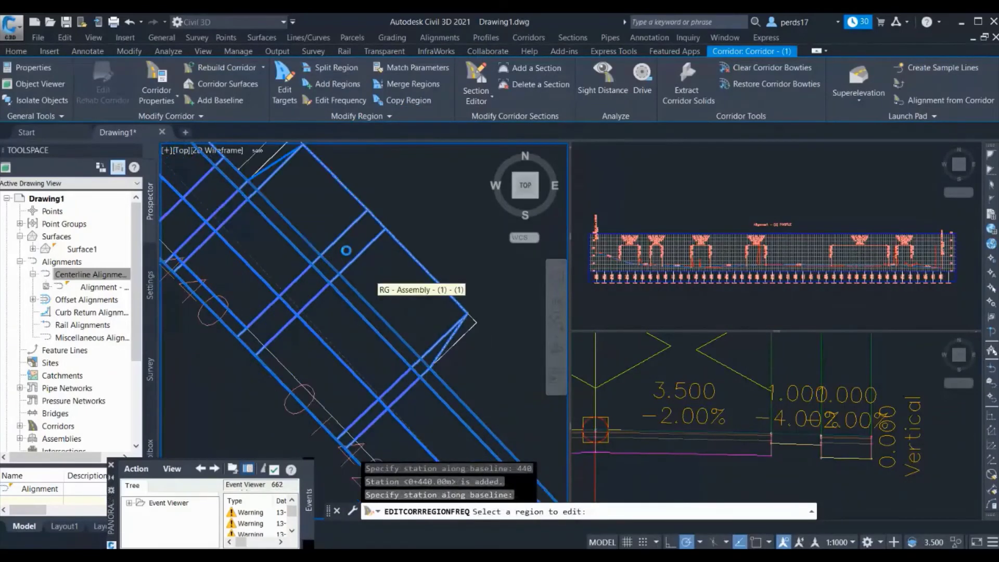
{"action": "left_click", "coordinate": [417, 306]}
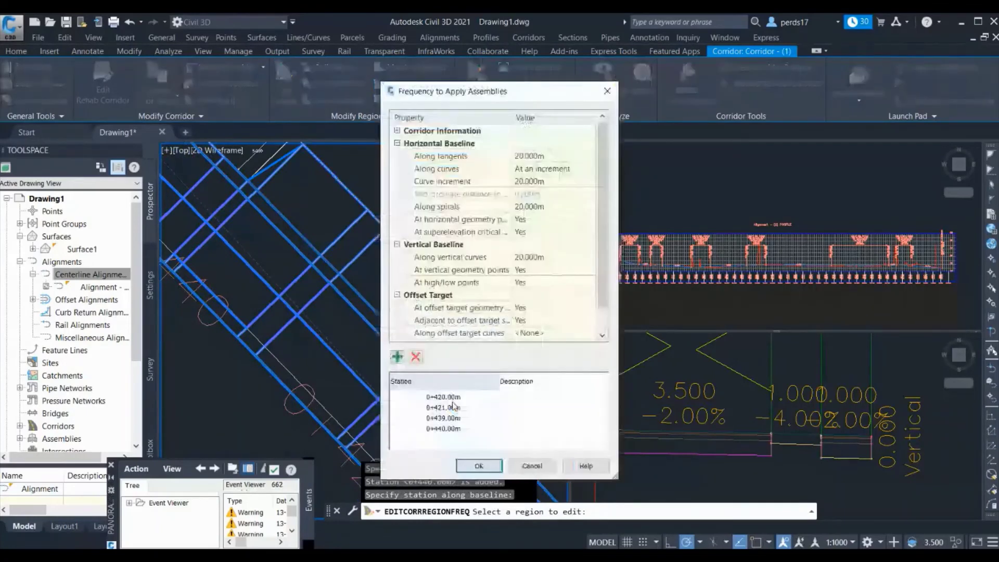
{"action": "left_click", "coordinate": [397, 357]}
{"action": "type", "text": "43"}
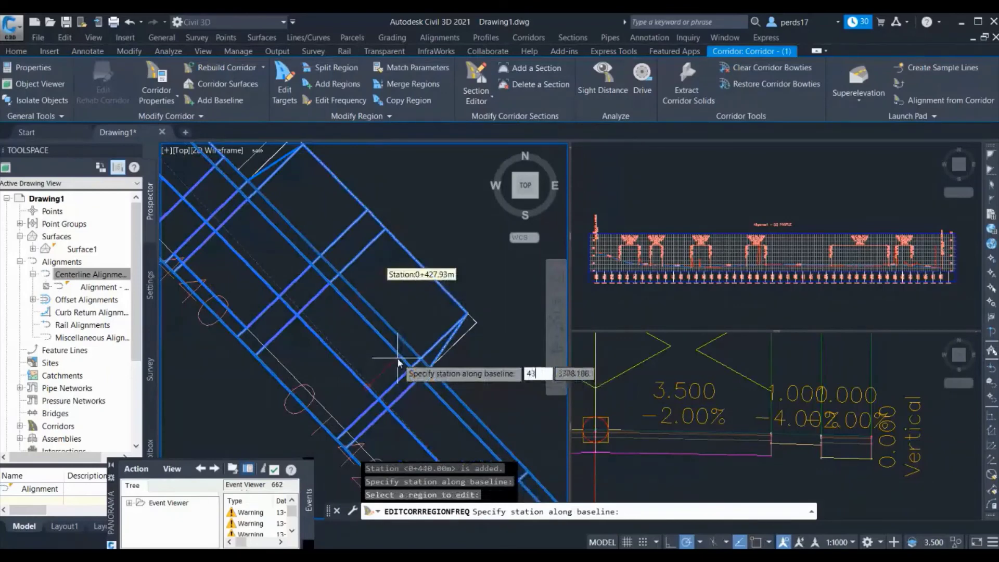
{"action": "type", "text": "9.99"}
{"action": "key", "text": "Return"}
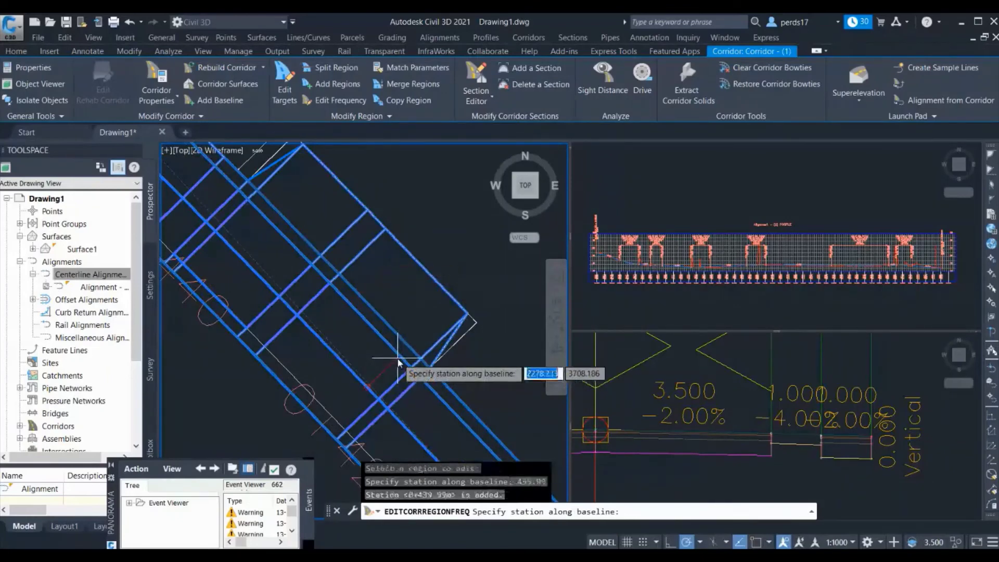
{"action": "type", "text": "42"}
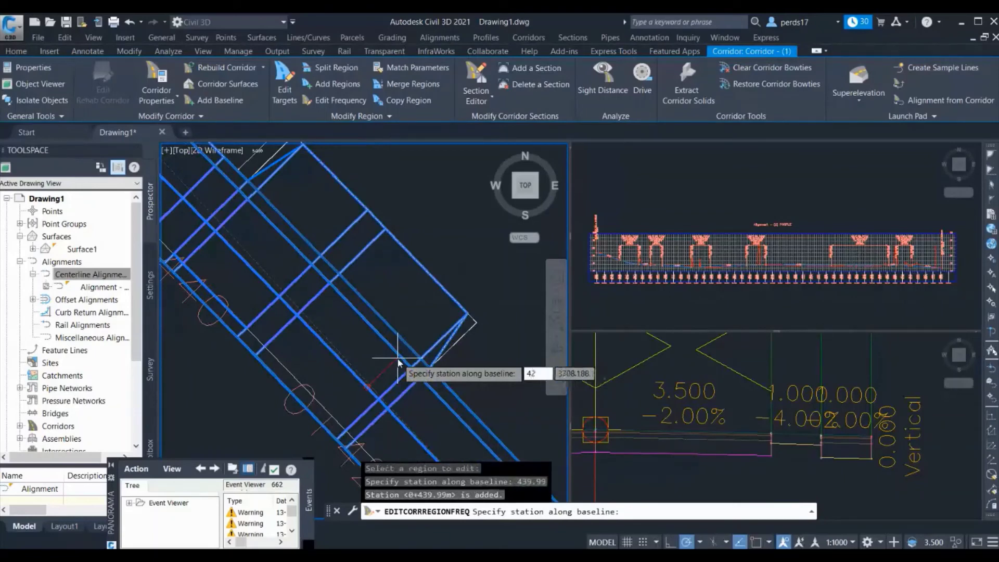
{"action": "type", "text": "0.001"}
{"action": "key", "text": "Return"}
{"action": "key", "text": "Return"}
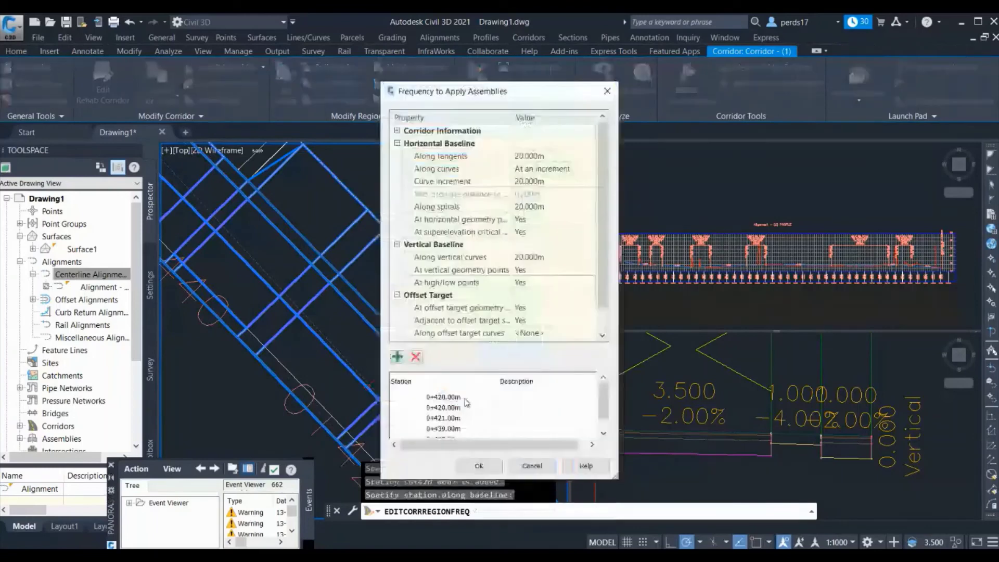
{"action": "left_click", "coordinate": [474, 465]}
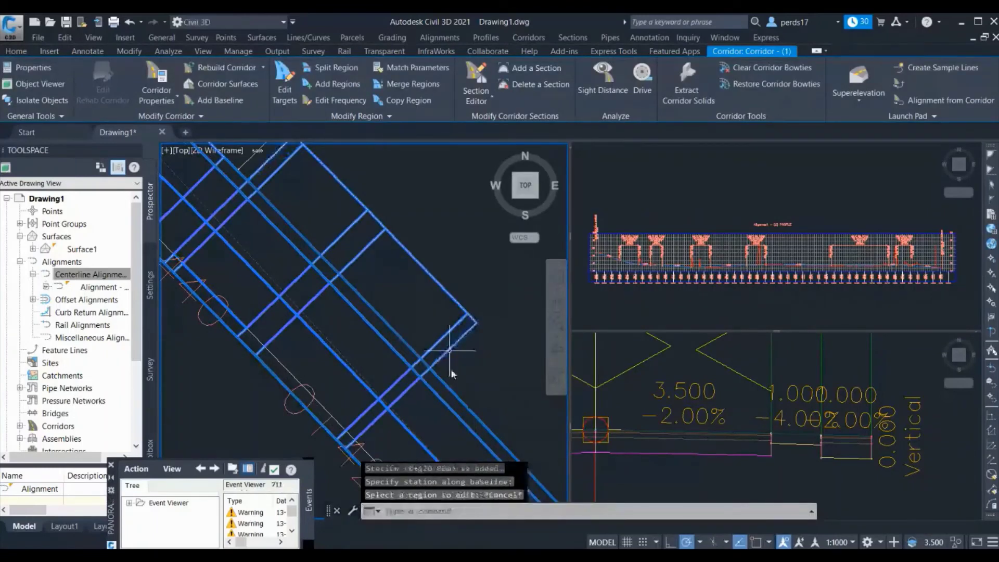
{"action": "key", "text": "Escape"}
{"action": "key", "text": "Escape"}
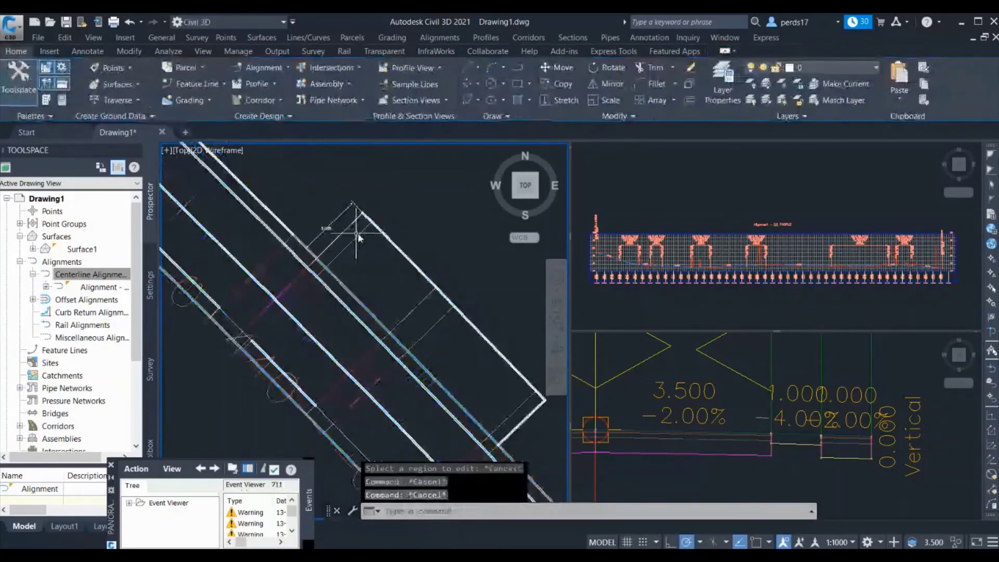
Delete the added stations from 0+420.00m through 0+439.00m from the bus bay region's frequency.
{"action": "left_click", "coordinate": [357, 224]}
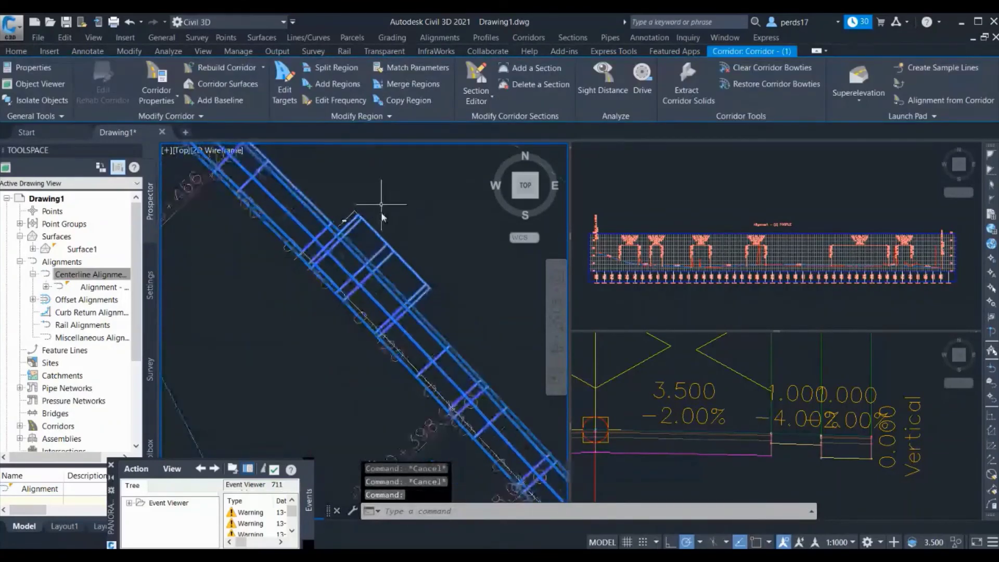
{"action": "scroll", "coordinate": [354, 214], "scroll_direction": "up", "scroll_amount": 2}
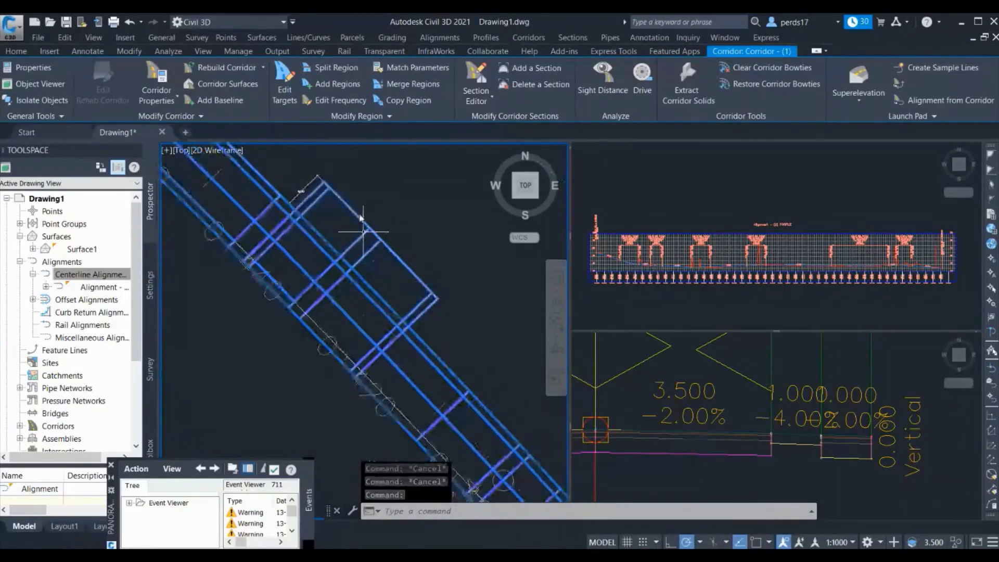
{"action": "left_click", "coordinate": [319, 100]}
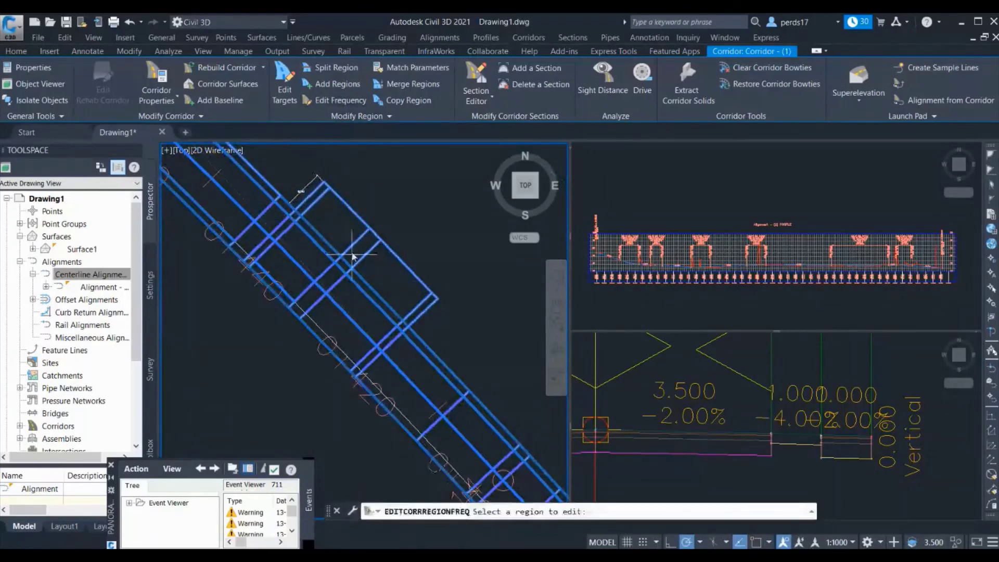
{"action": "left_click", "coordinate": [385, 270]}
{"action": "left_click", "coordinate": [449, 397]}
{"action": "scroll", "coordinate": [449, 406], "scroll_direction": "down", "scroll_amount": 1}
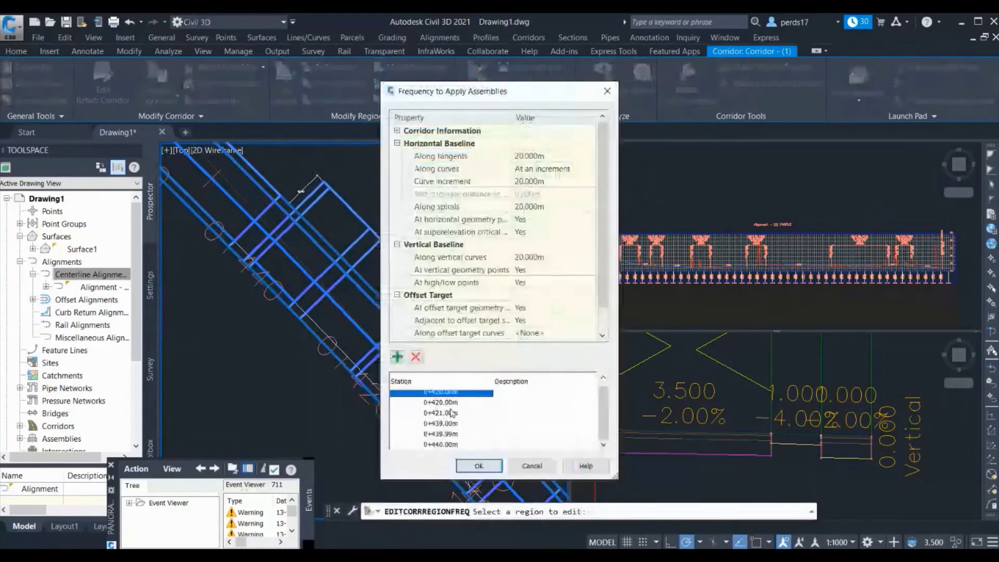
{"action": "left_click", "coordinate": [450, 423], "text": "shift"}
{"action": "left_click", "coordinate": [416, 357]}
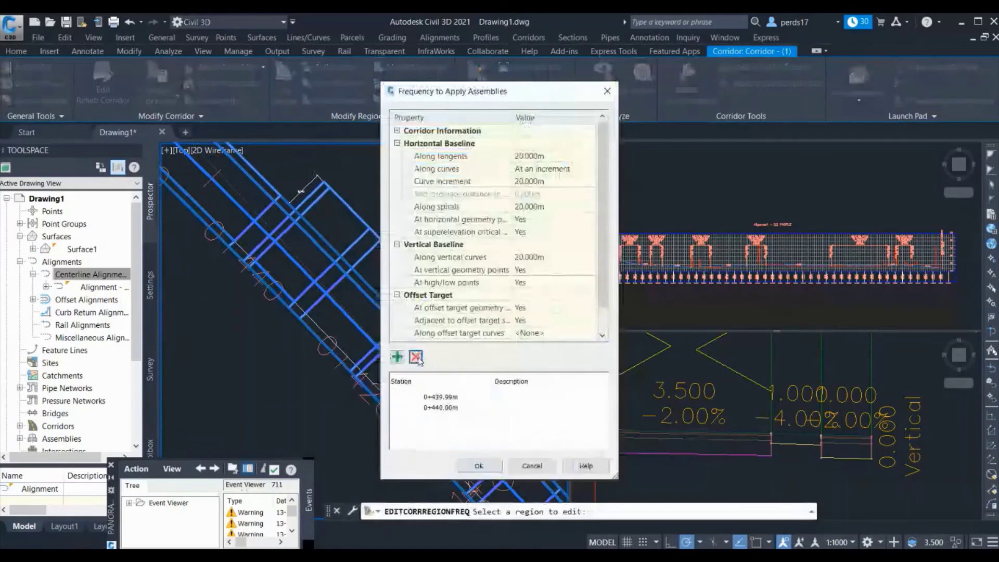
{"action": "left_click", "coordinate": [479, 466]}
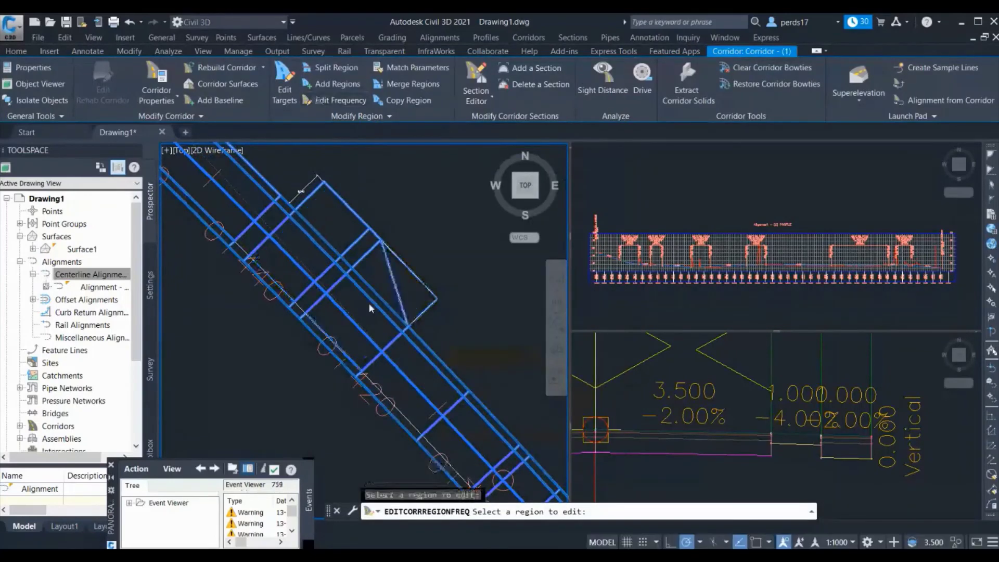
Undo the deletion of the added stations in the bus bay region.
{"action": "key", "text": "ctrl+z"}
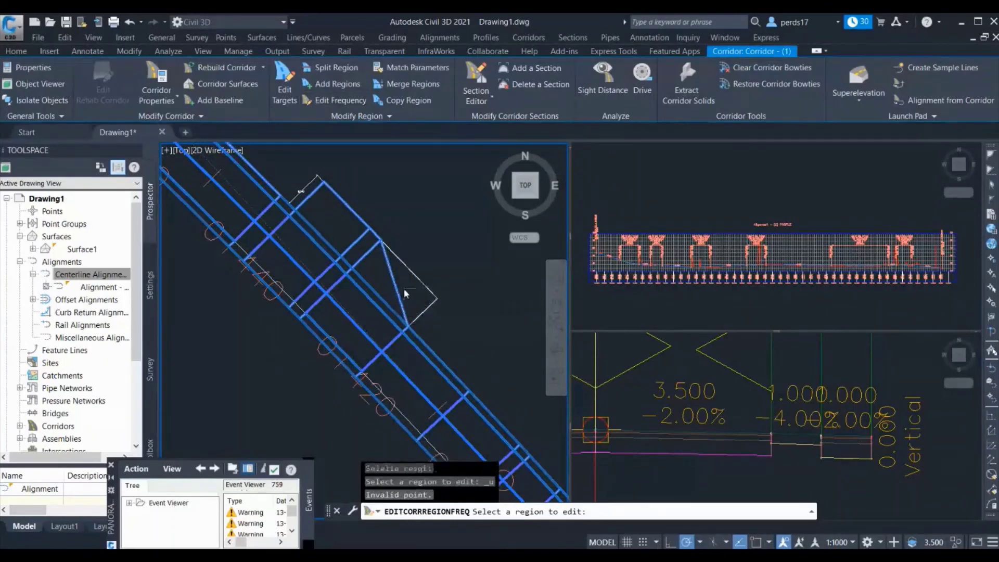
{"action": "key", "text": "Escape"}
{"action": "key", "text": "Escape"}
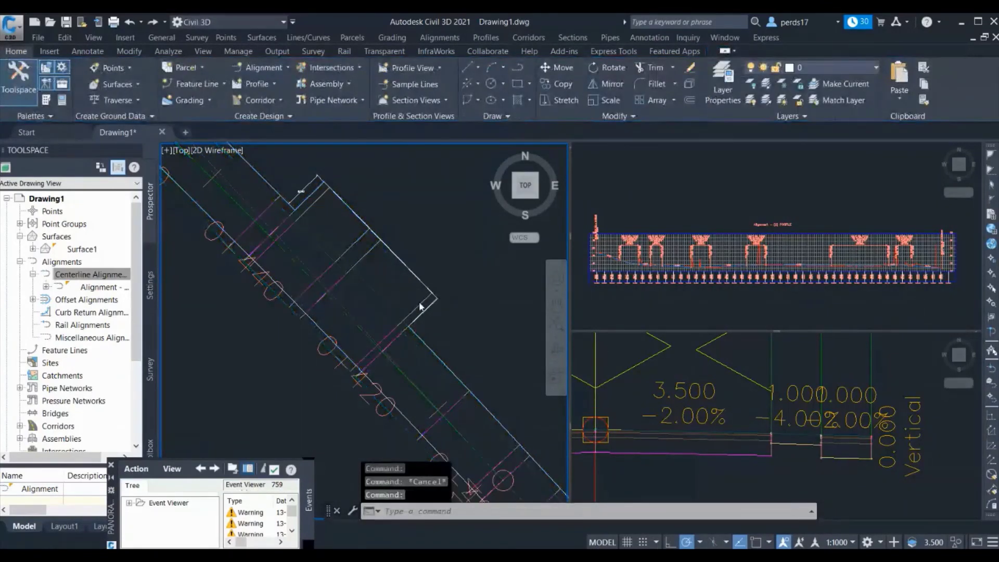
{"action": "left_click", "coordinate": [420, 301]}
{"action": "key", "text": "Escape"}
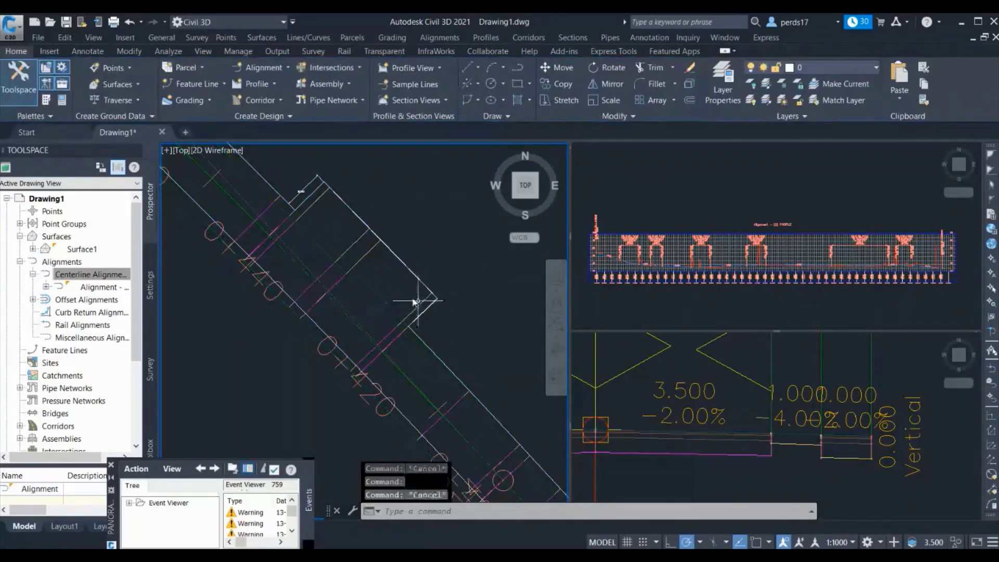
Inspect the corridor and its bus bay from a tilted 3D view in the Object Viewer and close the viewer.
{"action": "left_click", "coordinate": [425, 302]}
{"action": "right_click", "coordinate": [423, 304]}
{"action": "left_click", "coordinate": [467, 277]}
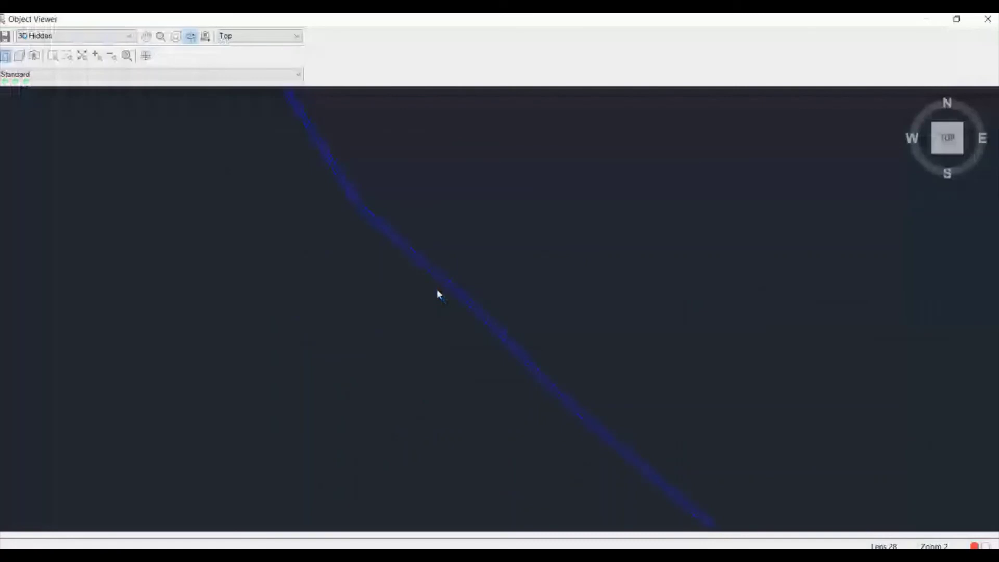
{"action": "left_click_drag", "start_coordinate": [436, 294], "coordinate": [429, 273]}
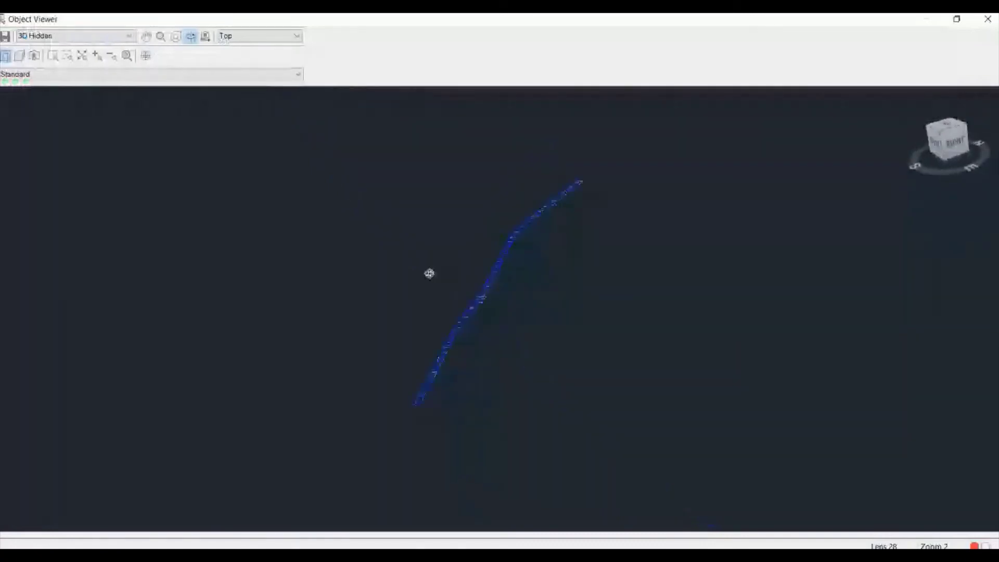
{"action": "left_click", "coordinate": [53, 56]}
{"action": "scroll", "coordinate": [436, 279], "scroll_direction": "up", "scroll_amount": 6}
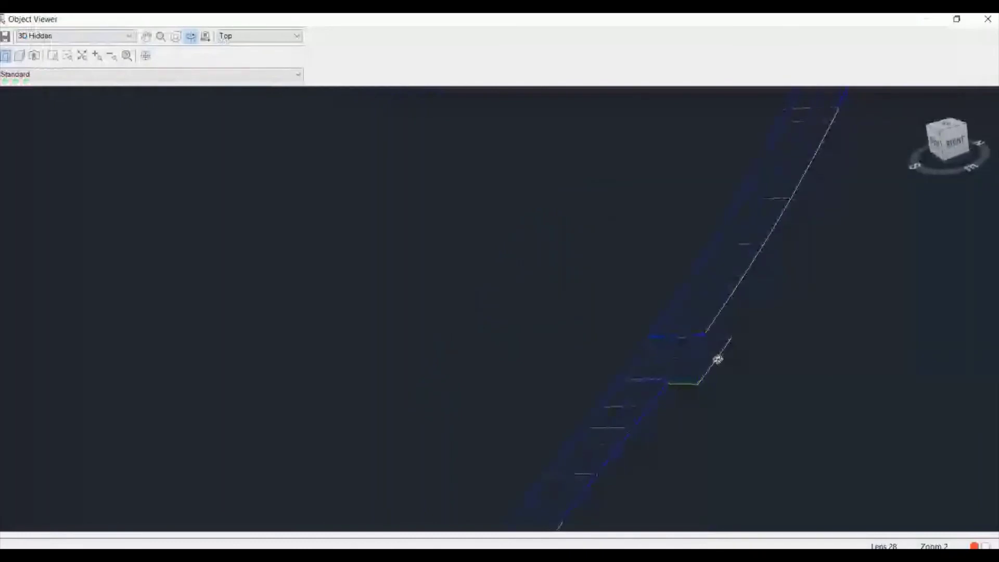
{"action": "scroll", "coordinate": [710, 318], "scroll_direction": "down", "scroll_amount": 5}
{"action": "scroll", "coordinate": [710, 318], "scroll_direction": "down", "scroll_amount": 3}
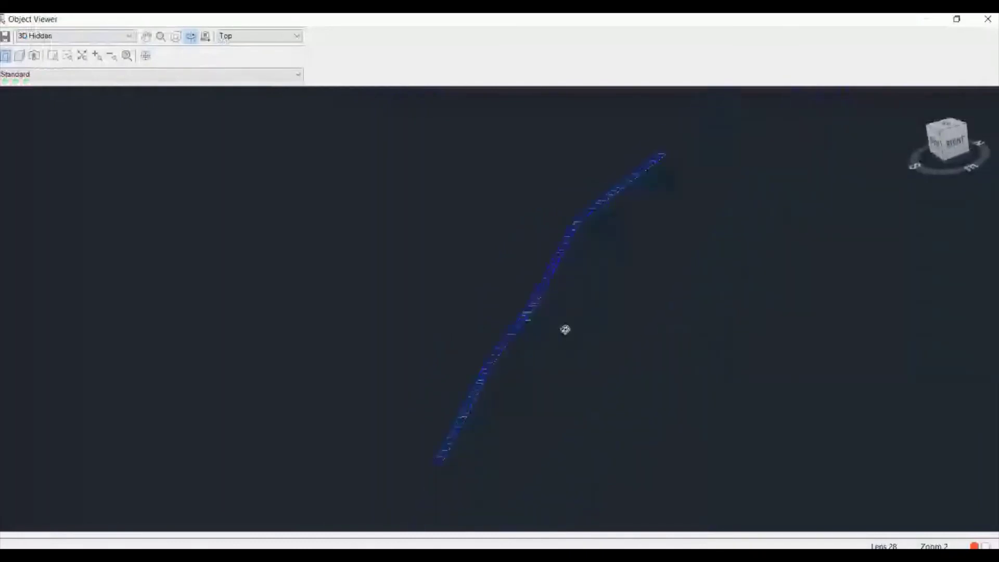
{"action": "key", "text": "Escape"}
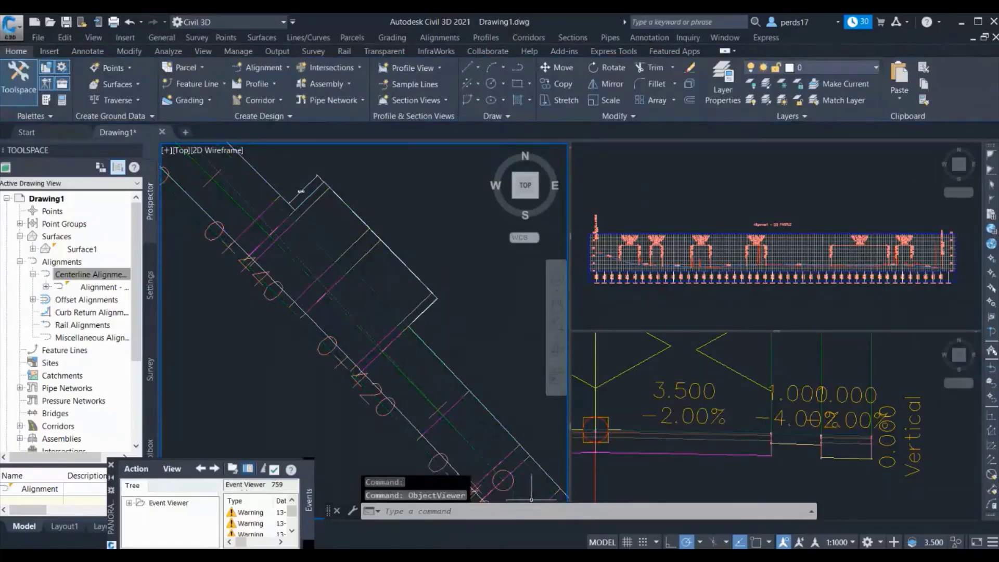